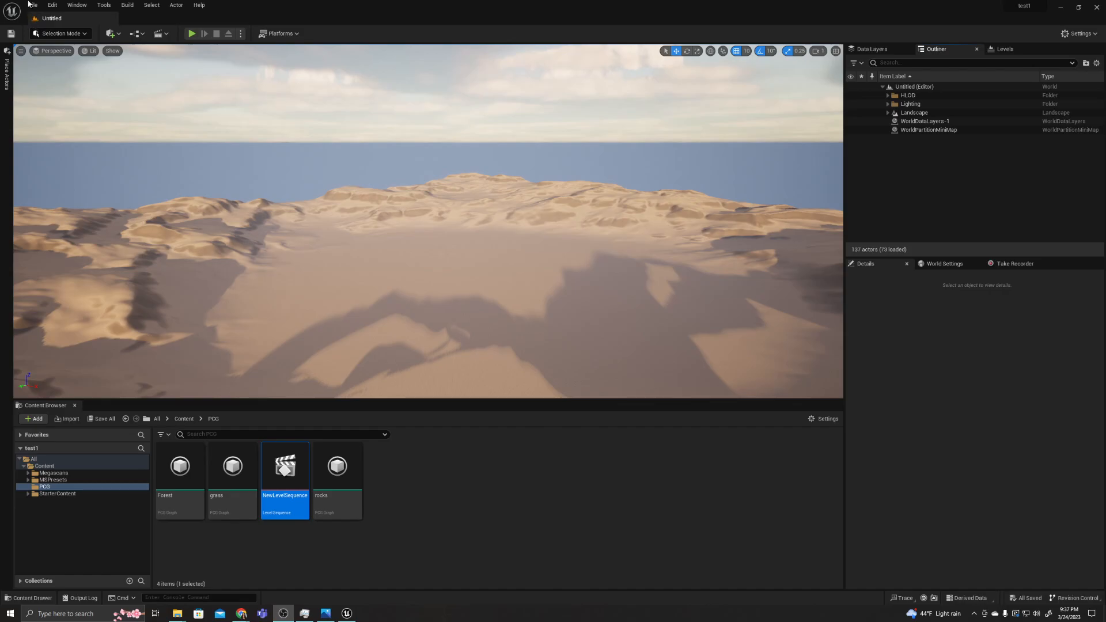
pyautogui.click(33, 7)
pyautogui.click(199, 5)
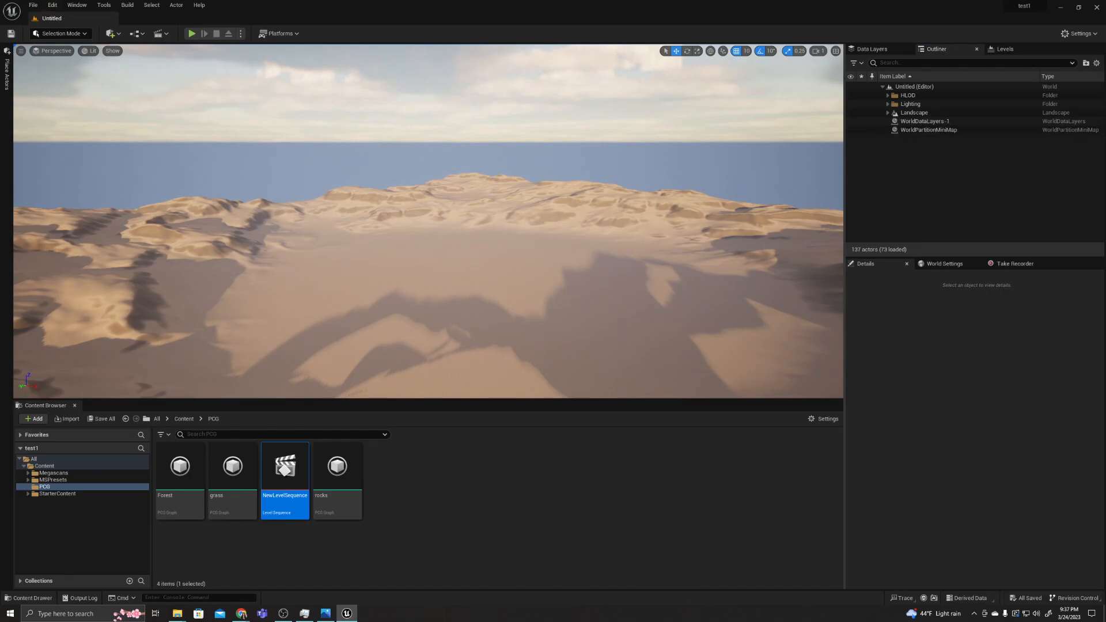
pyautogui.click(313, 353)
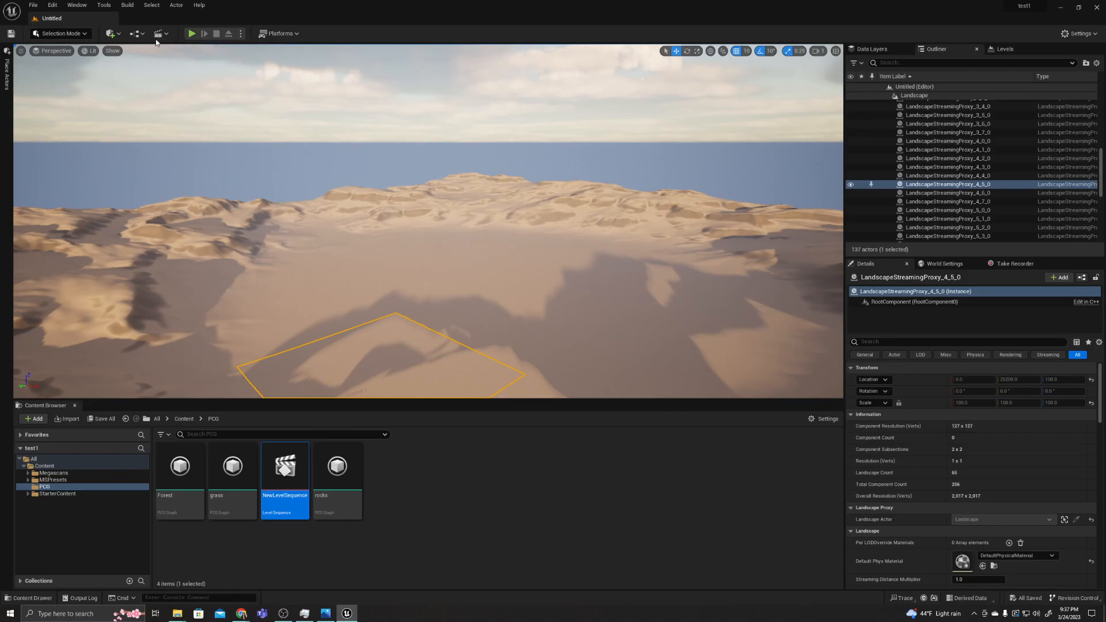
# - Search the plugin list for "proce" and check whether the Procedural Content Generation Framework is enabled
pyautogui.click(52, 7)
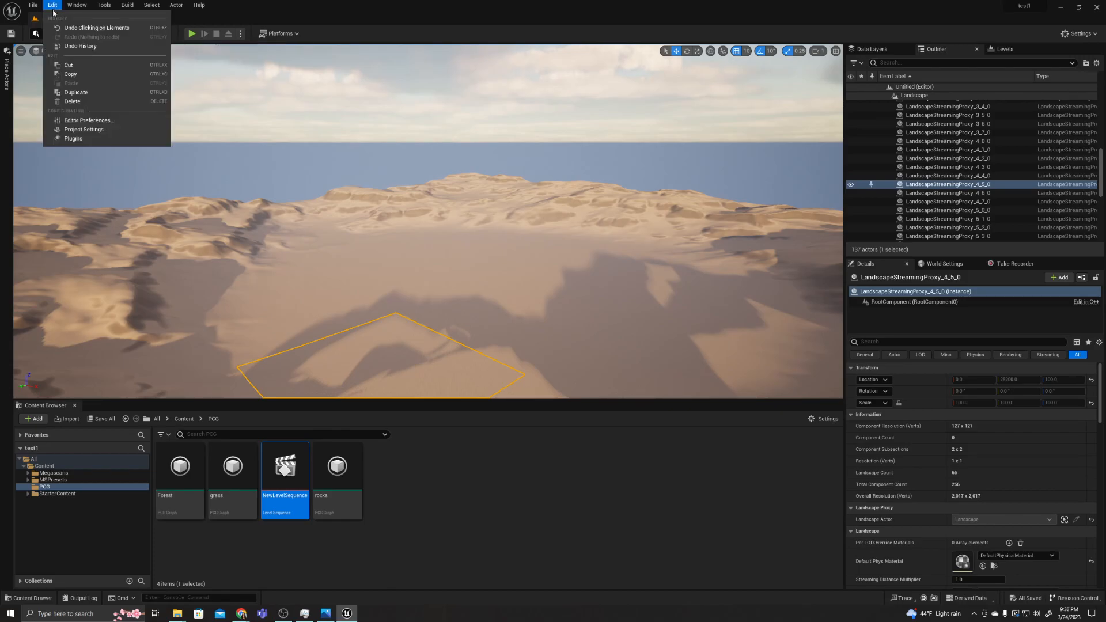
pyautogui.click(73, 138)
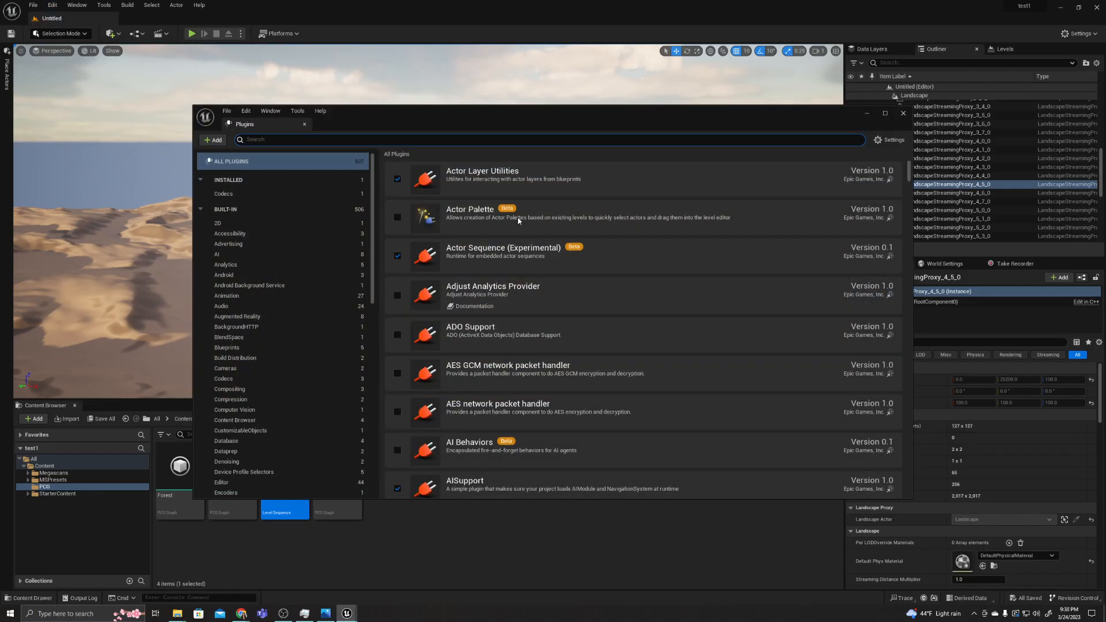
pyautogui.write('proce')
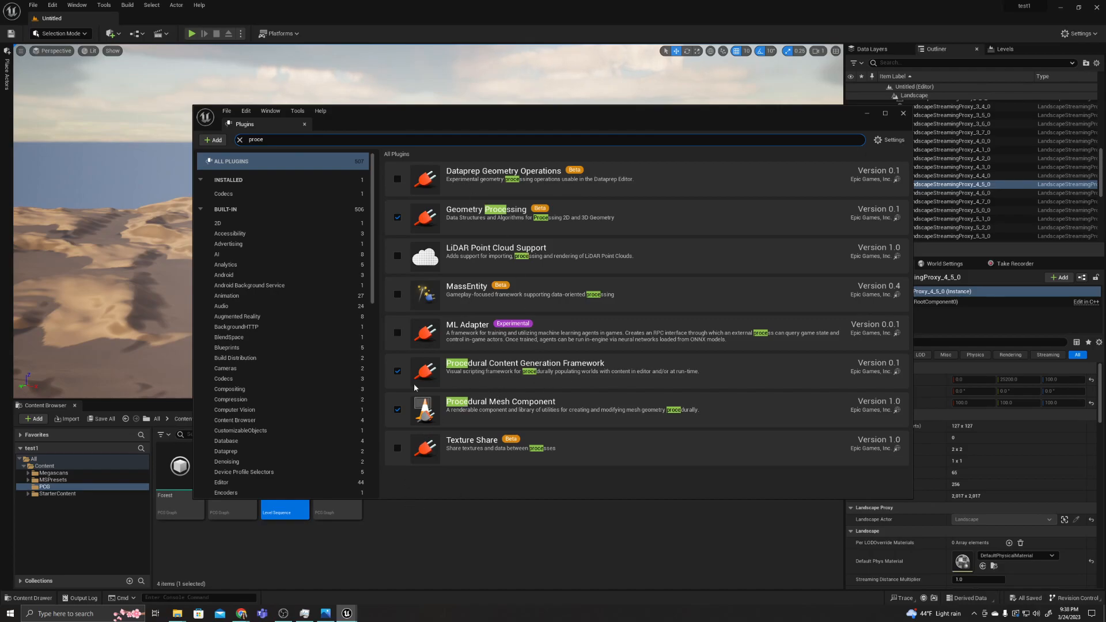
pyautogui.click(910, 118)
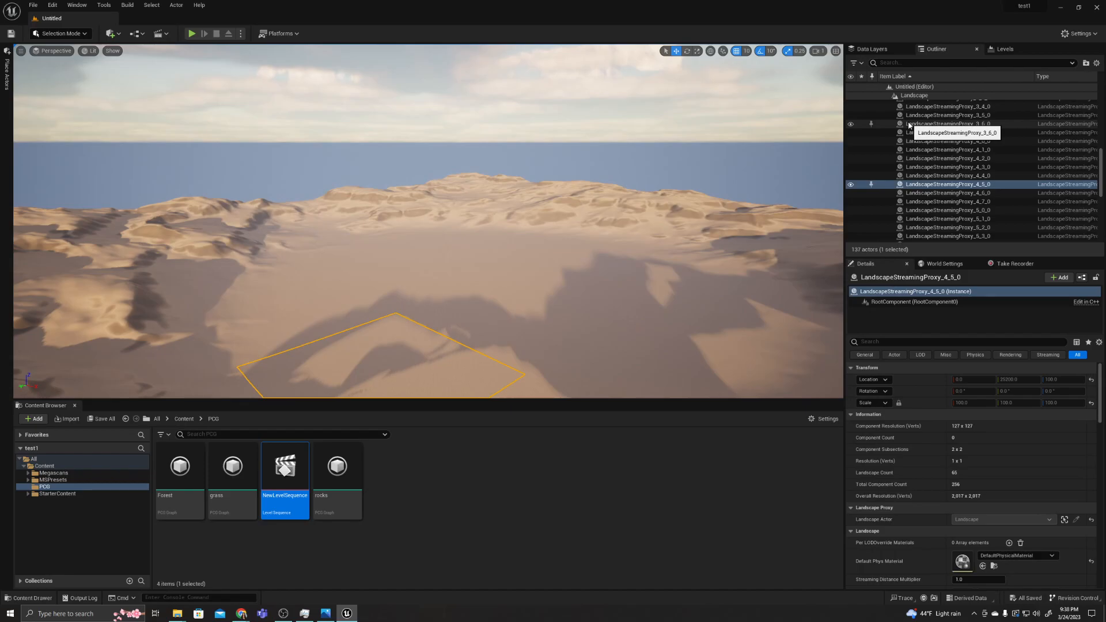
# - Find the PCGVolume actor with the search "pc" and place one on the flat area of the landscape
pyautogui.click(447, 280)
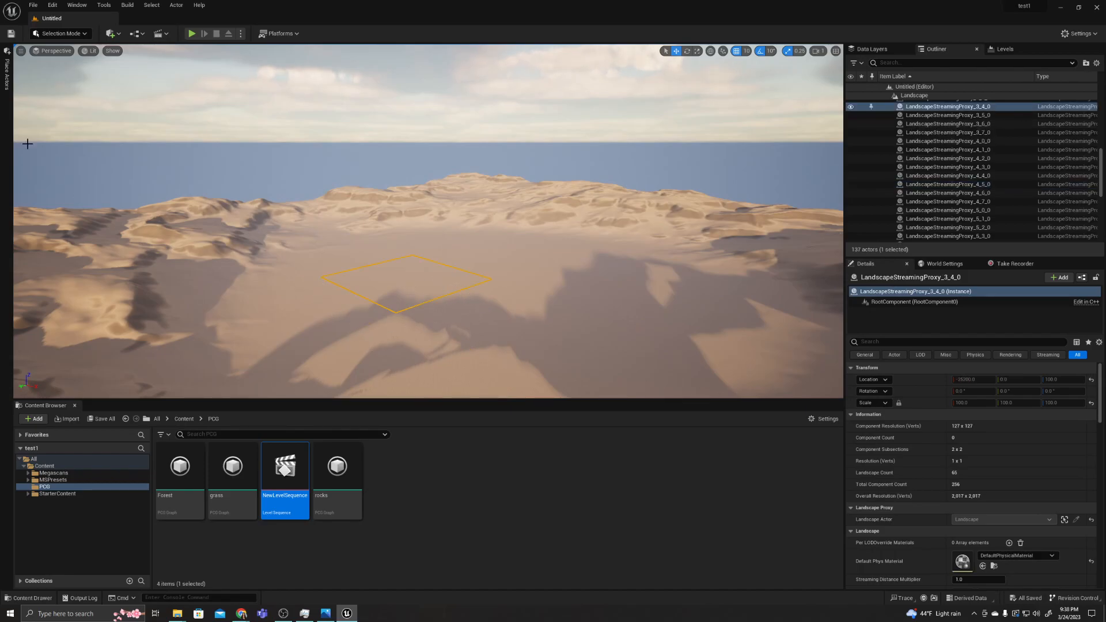
pyautogui.click(6, 56)
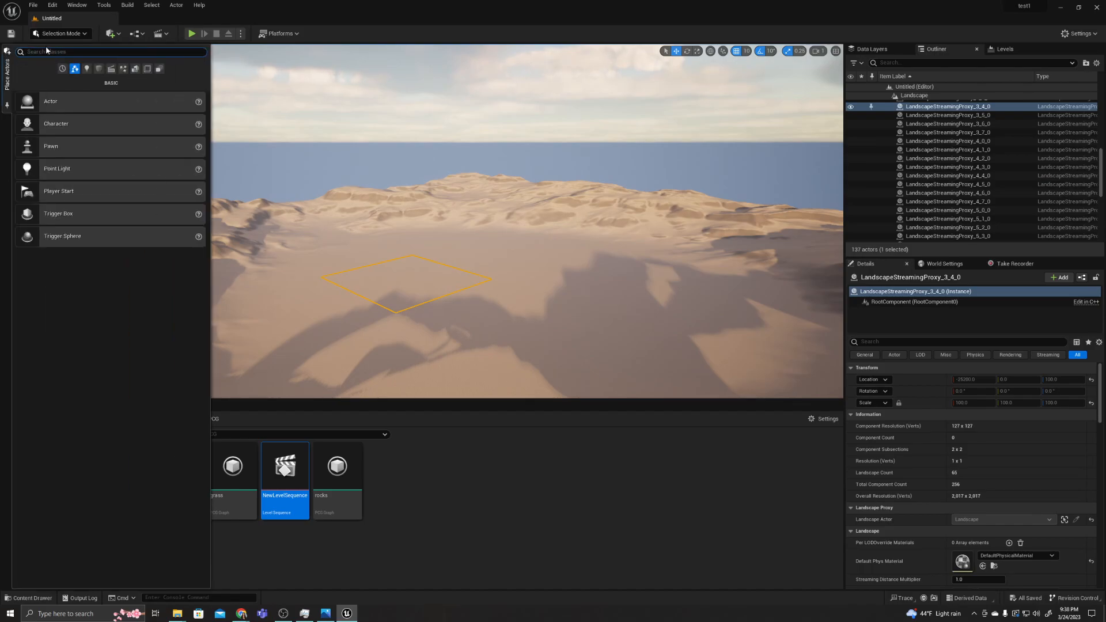
pyautogui.write('pro')
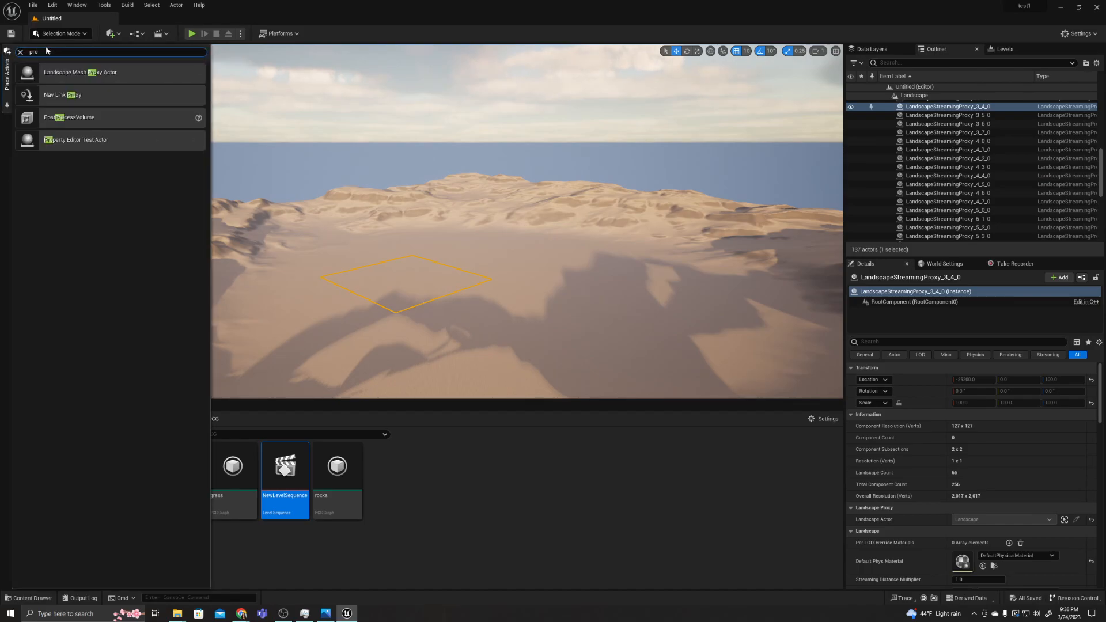
pyautogui.press('BackSpace')
pyautogui.press('BackSpace')
pyautogui.write('c')
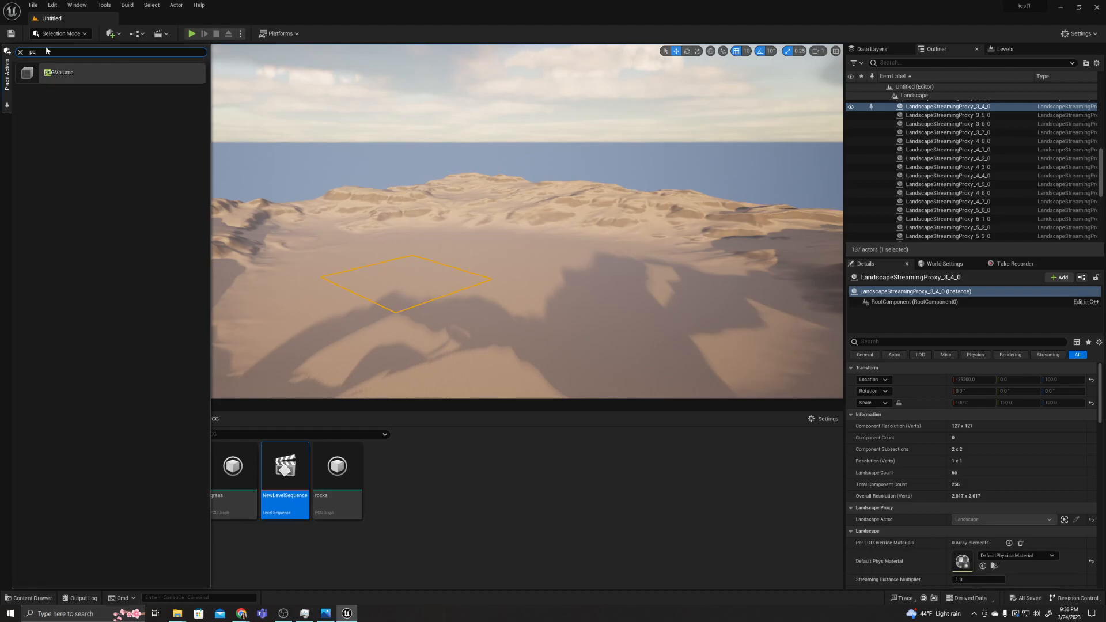
pyautogui.moveTo(57, 74); pyautogui.dragTo(470, 320)
pyautogui.press('f')
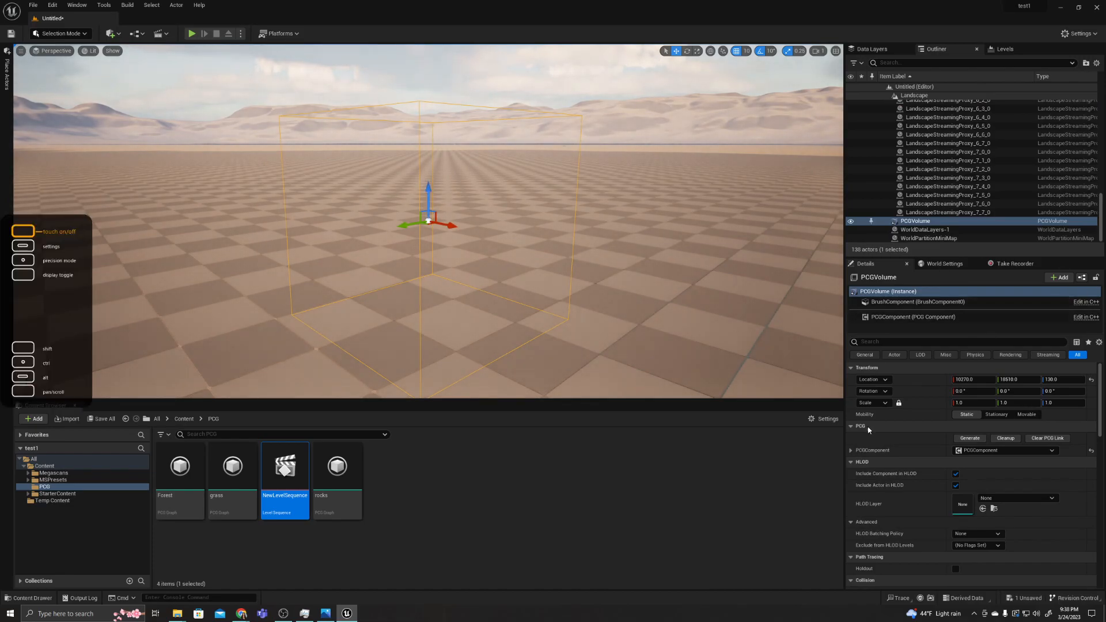
# - Scale the PCG volume uniformly to 20 on all axes
pyautogui.click(973, 403)
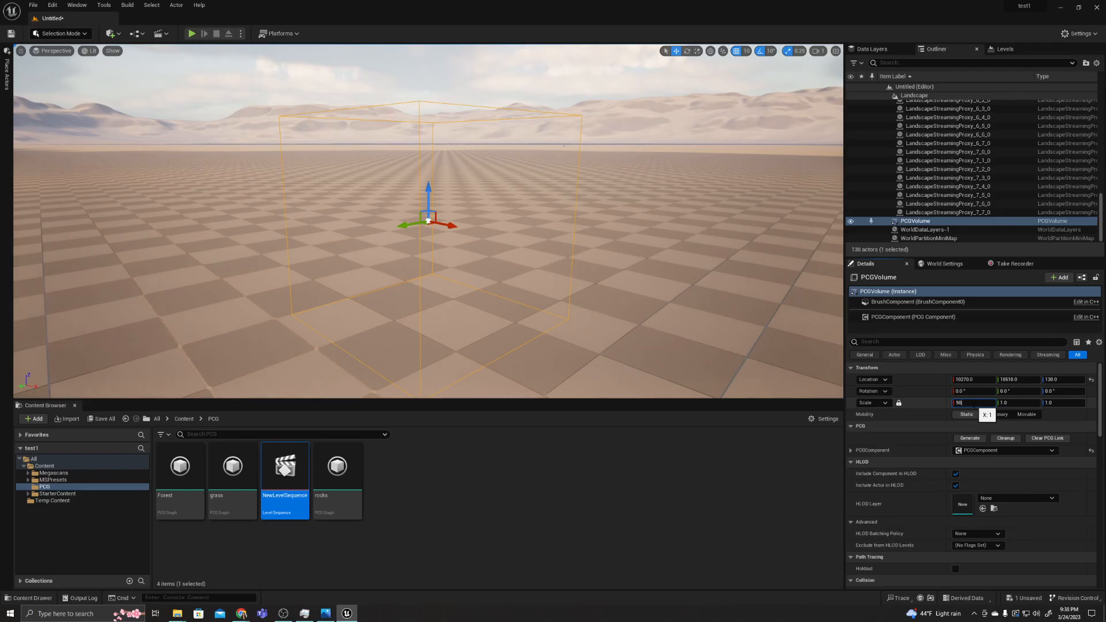
pyautogui.write('20')
pyautogui.press('Return')
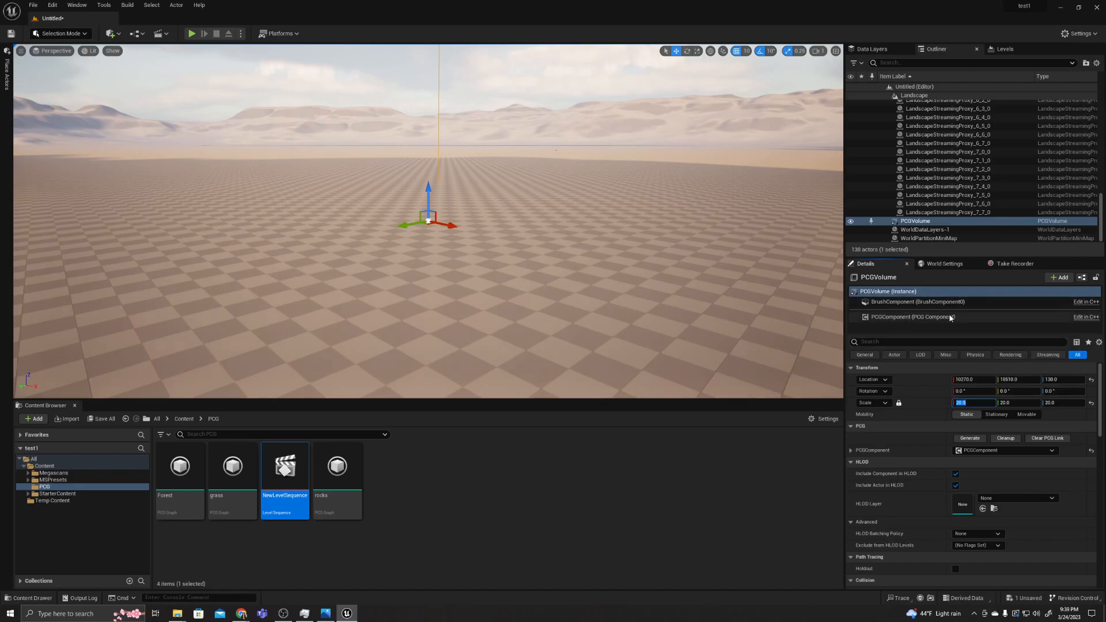
# - Review the volume's PCG component settings and assign the Forest PCG graph to it
pyautogui.click(950, 317)
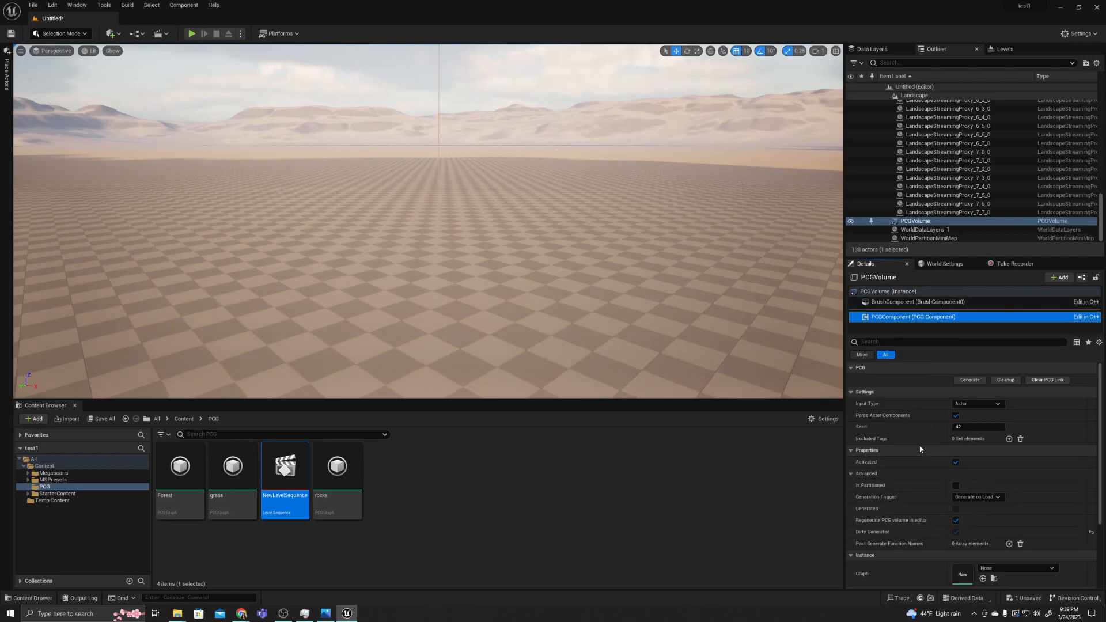
pyautogui.scroll(-3, 920, 449)
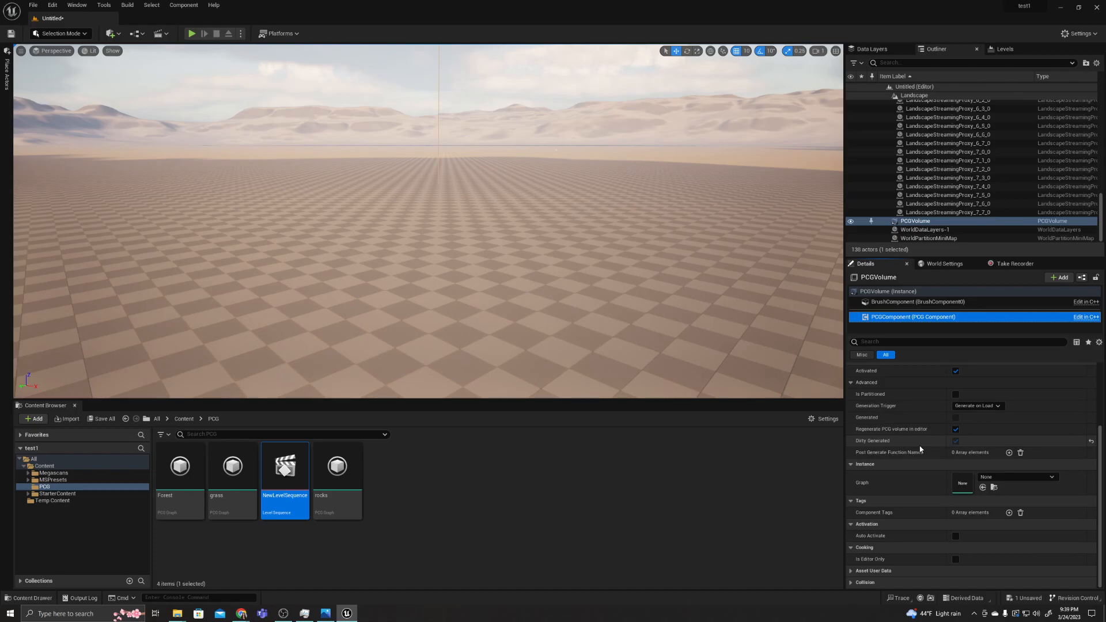
pyautogui.scroll(1, 920, 449)
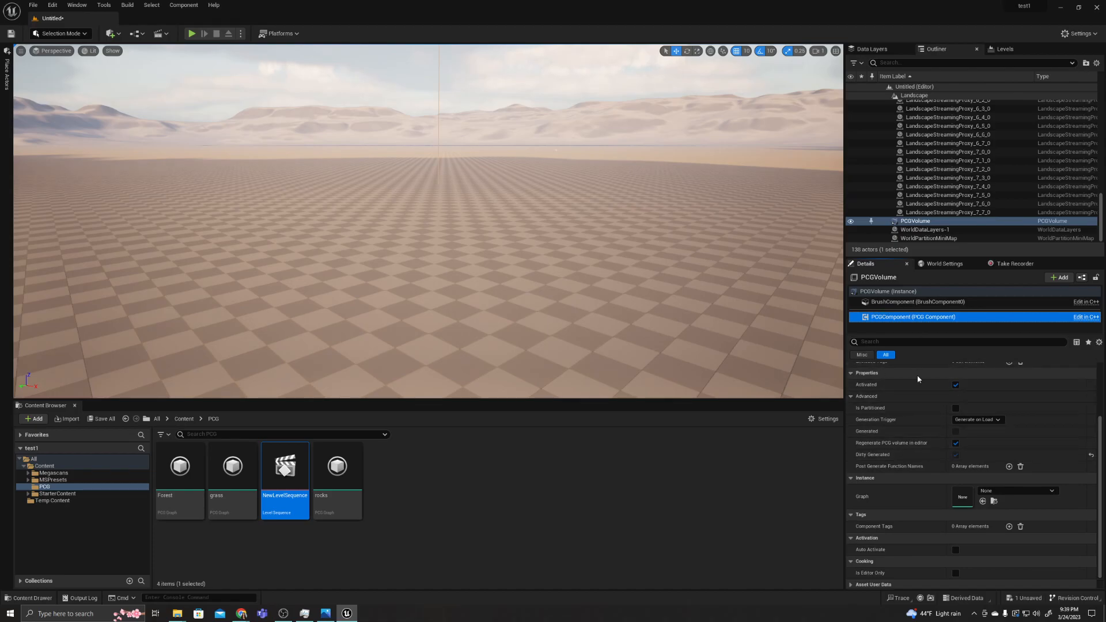
pyautogui.scroll(3, 918, 378)
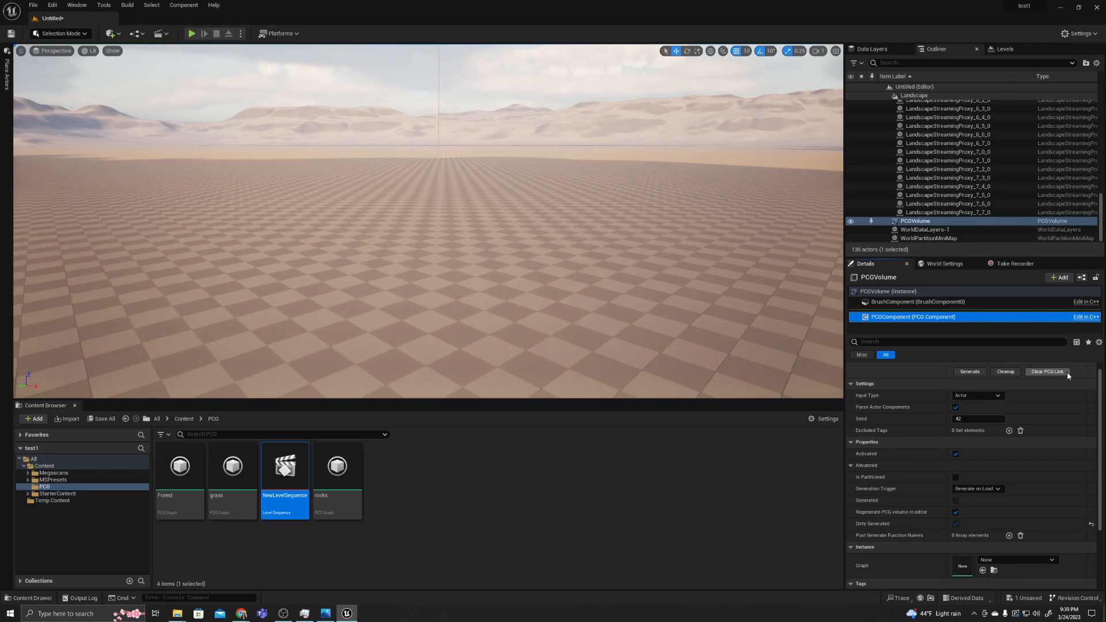
pyautogui.scroll(-3, 872, 461)
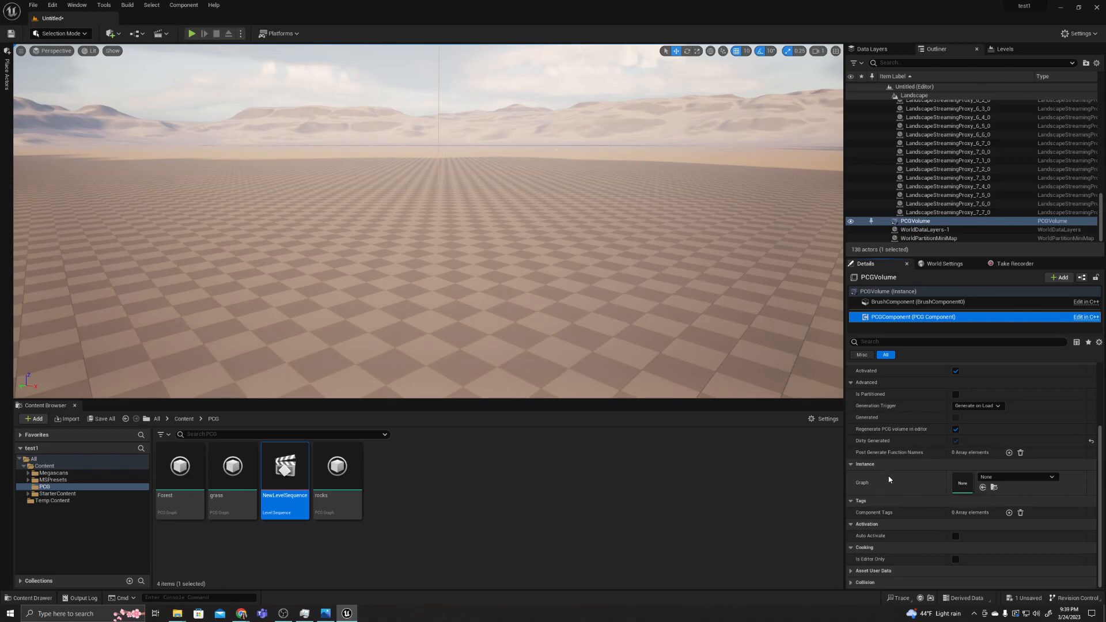
pyautogui.click(991, 478)
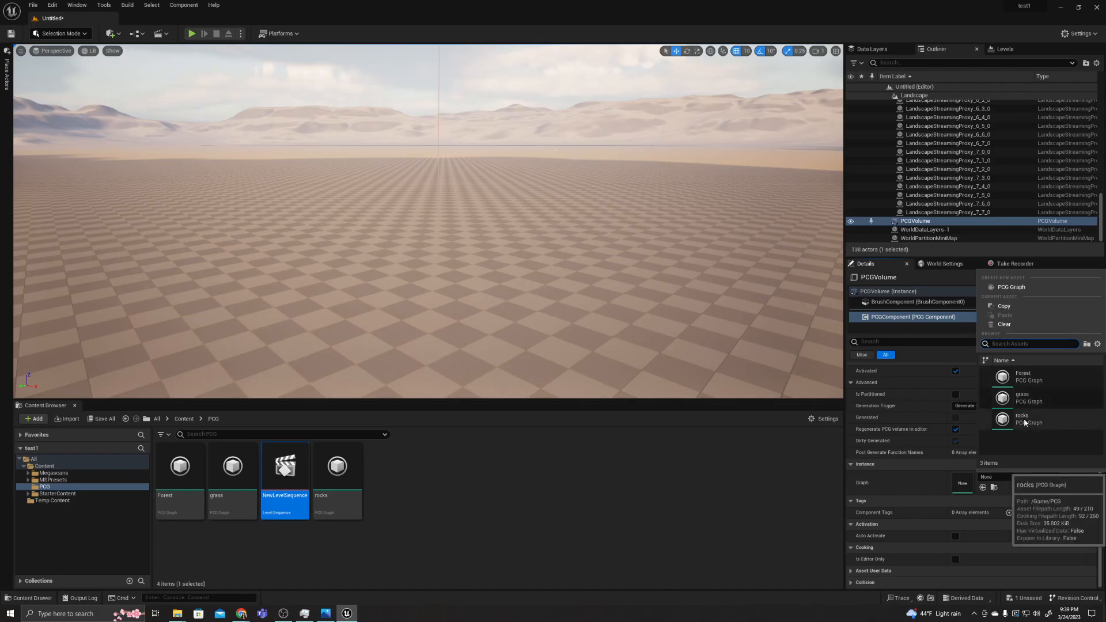
pyautogui.click(1028, 377)
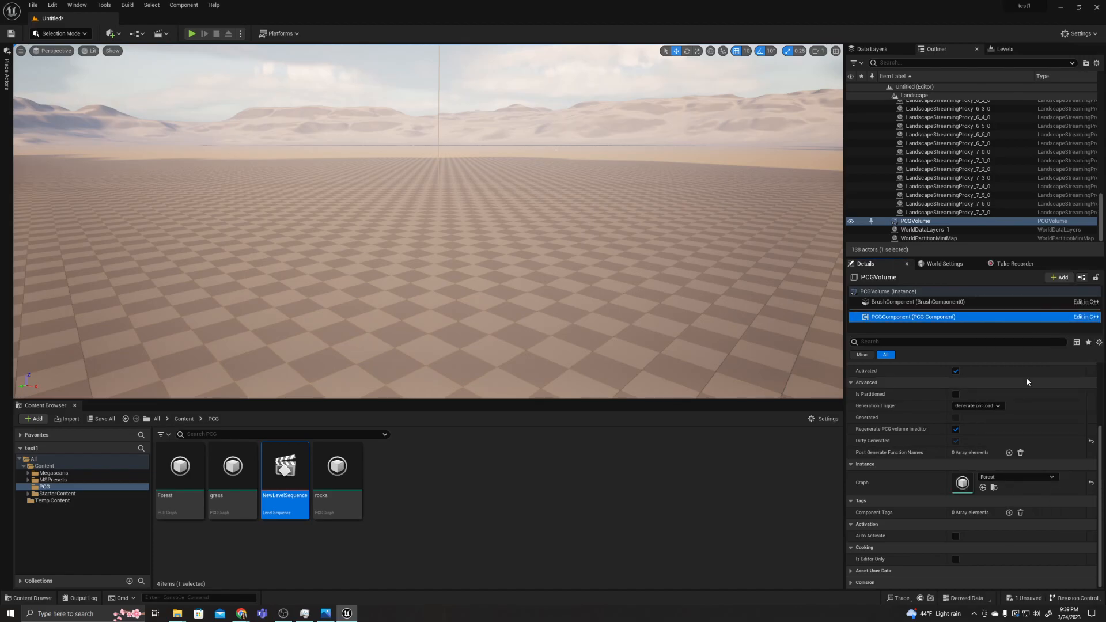
# - Generate the Forest graph's content inside the PCG volume and view the scattered plants
pyautogui.scroll(4, 1027, 381)
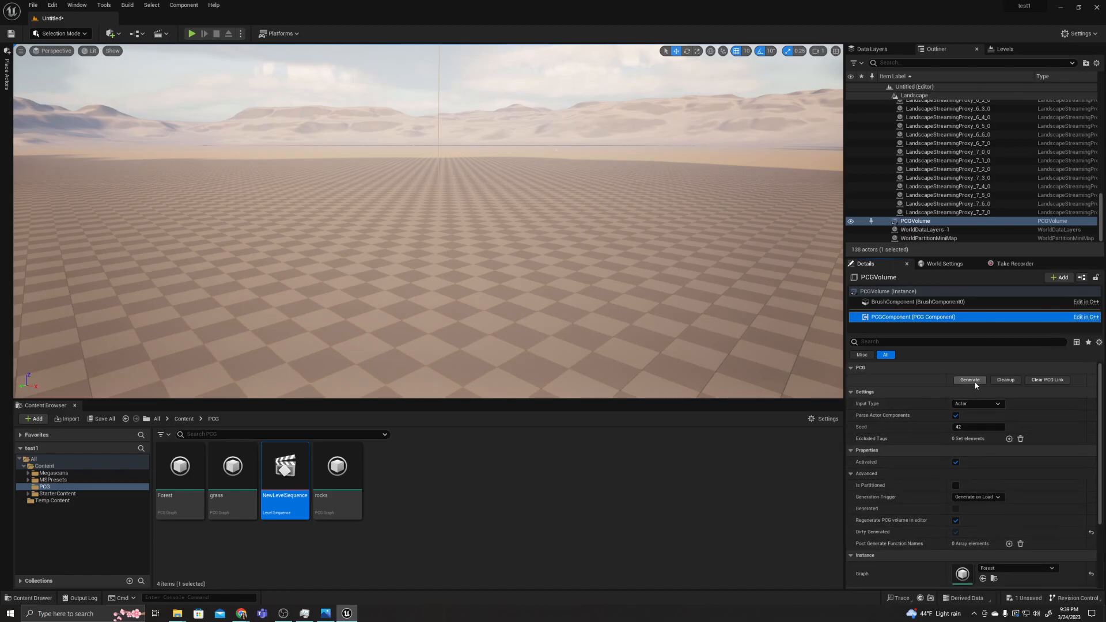
pyautogui.click(969, 379)
pyautogui.scroll(-10, 606, 299)
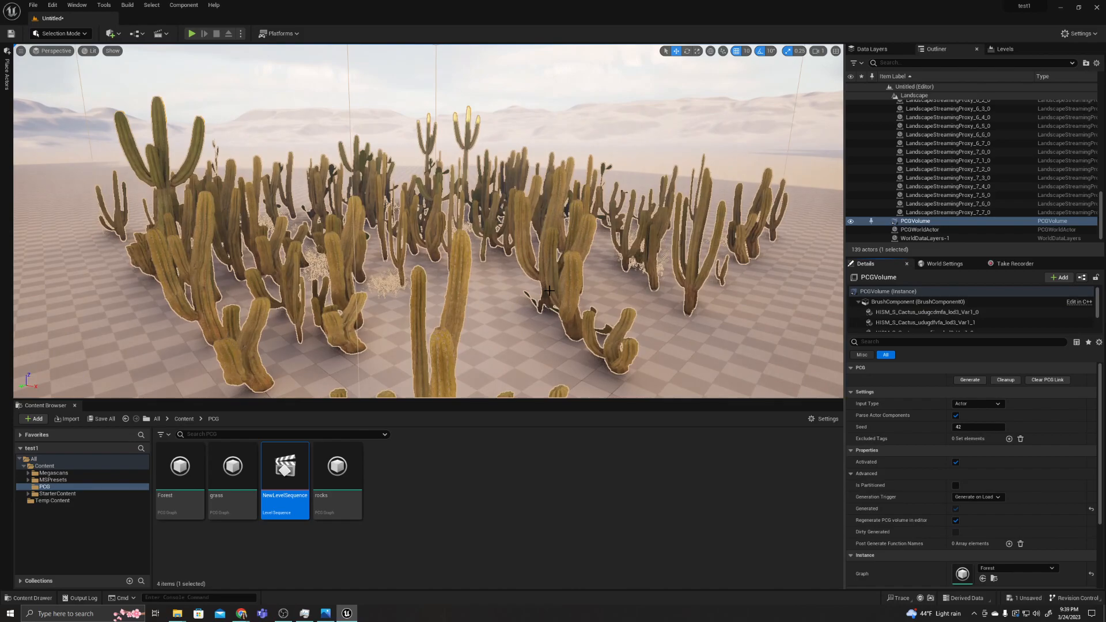
pyautogui.moveTo(606, 299); pyautogui.dragTo(616, 268, button='right')
pyautogui.scroll(4, 610, 300)
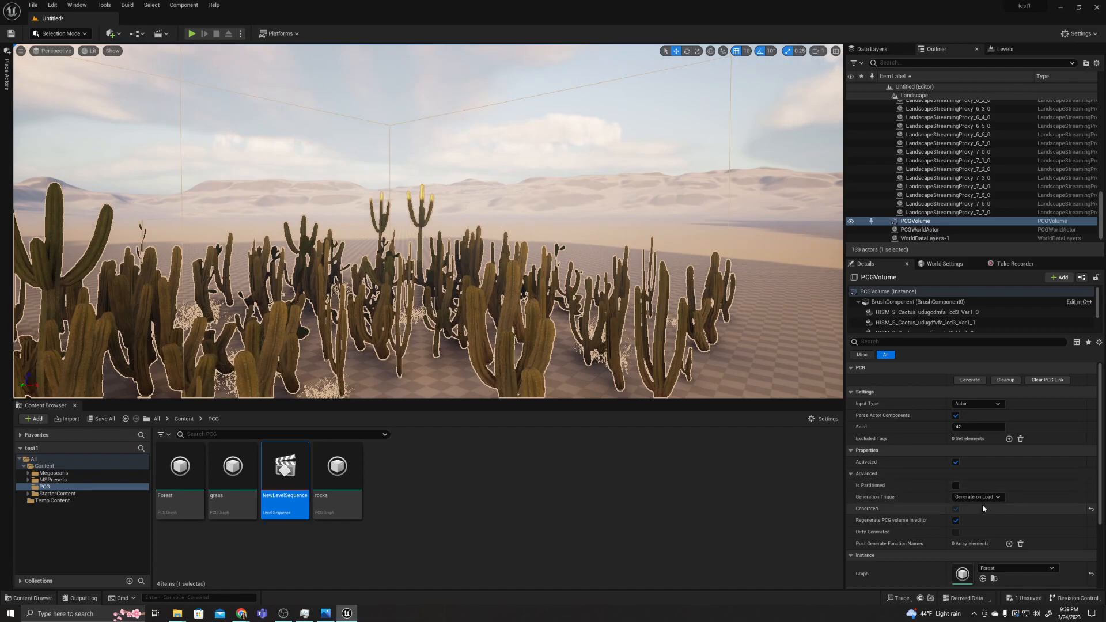
# - Create a new PCG graph named rocks in the PCG folder for the component, deleting the existing rocks graph before saving
pyautogui.scroll(-3, 983, 504)
pyautogui.click(1010, 504)
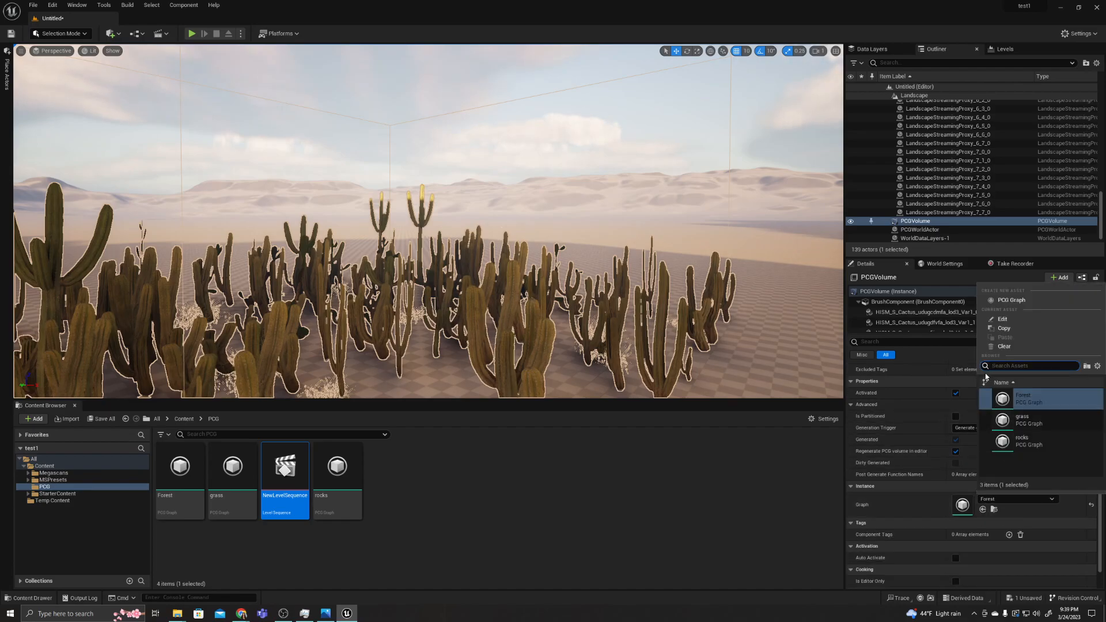
pyautogui.click(1014, 300)
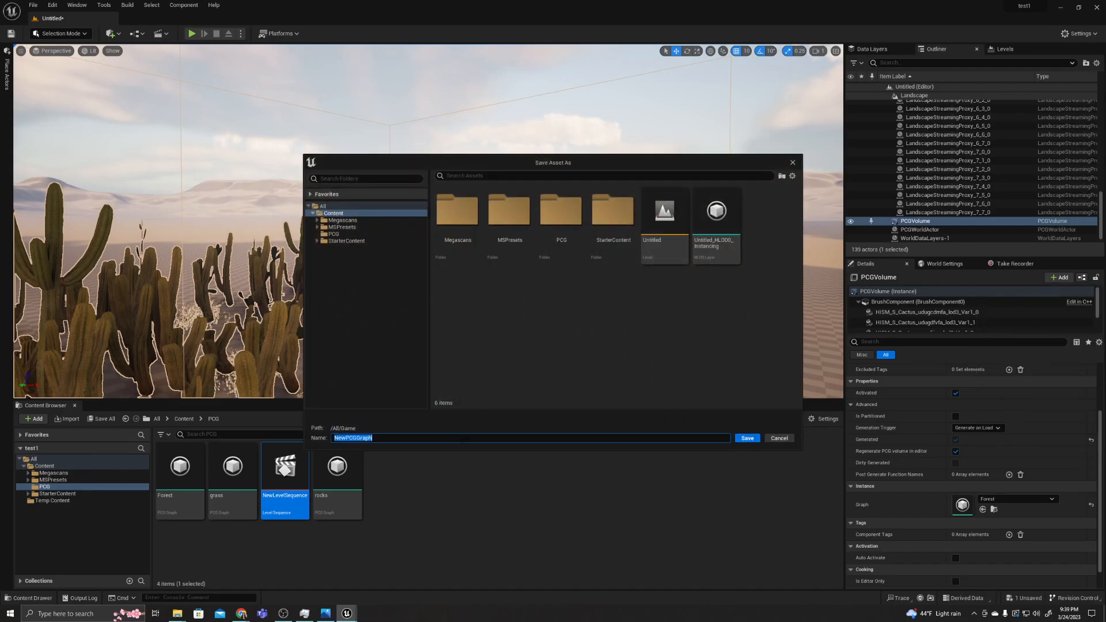
pyautogui.write('Rocks')
pyautogui.click(334, 234)
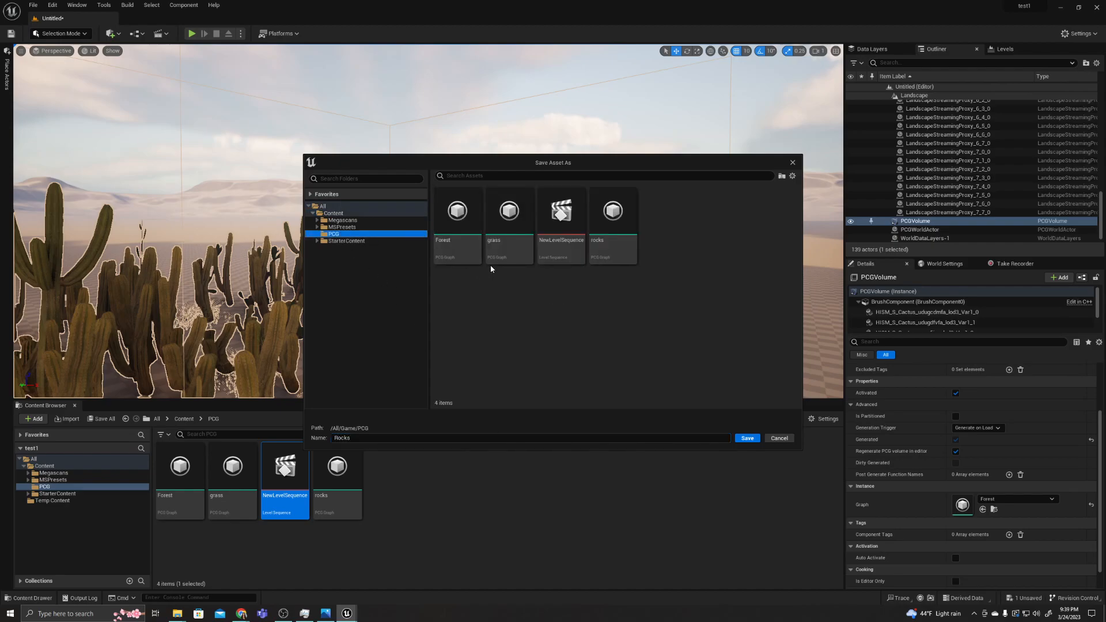
pyautogui.rightClick(603, 235)
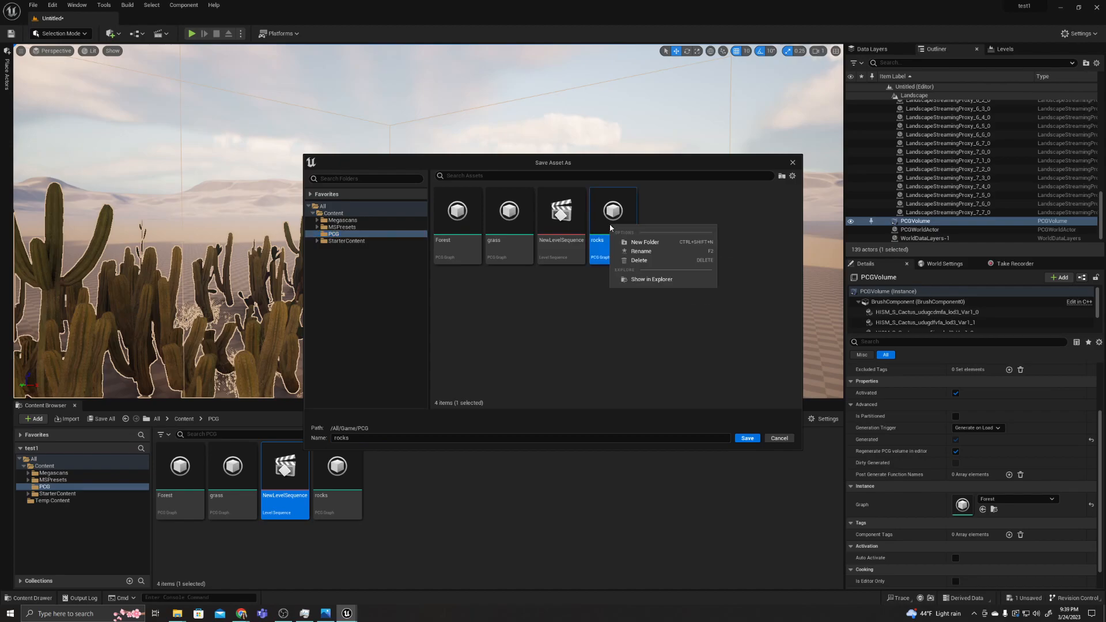
pyautogui.click(638, 263)
pyautogui.click(539, 444)
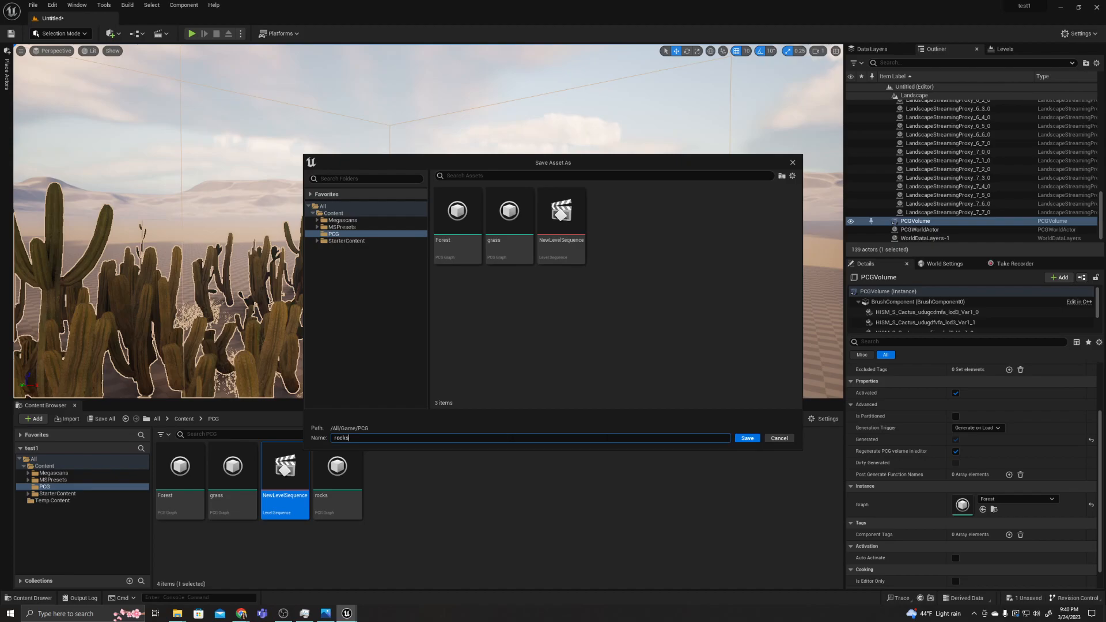
pyautogui.click(747, 439)
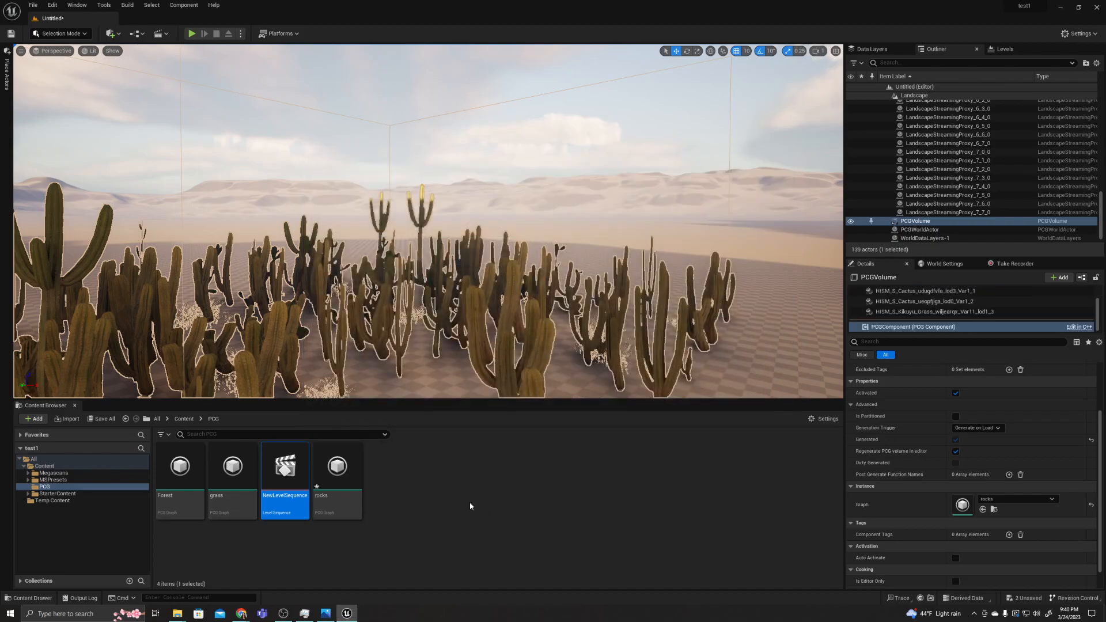
# - Open the new rocks graph for editing and place its floating window over the viewport
pyautogui.doubleClick(338, 466)
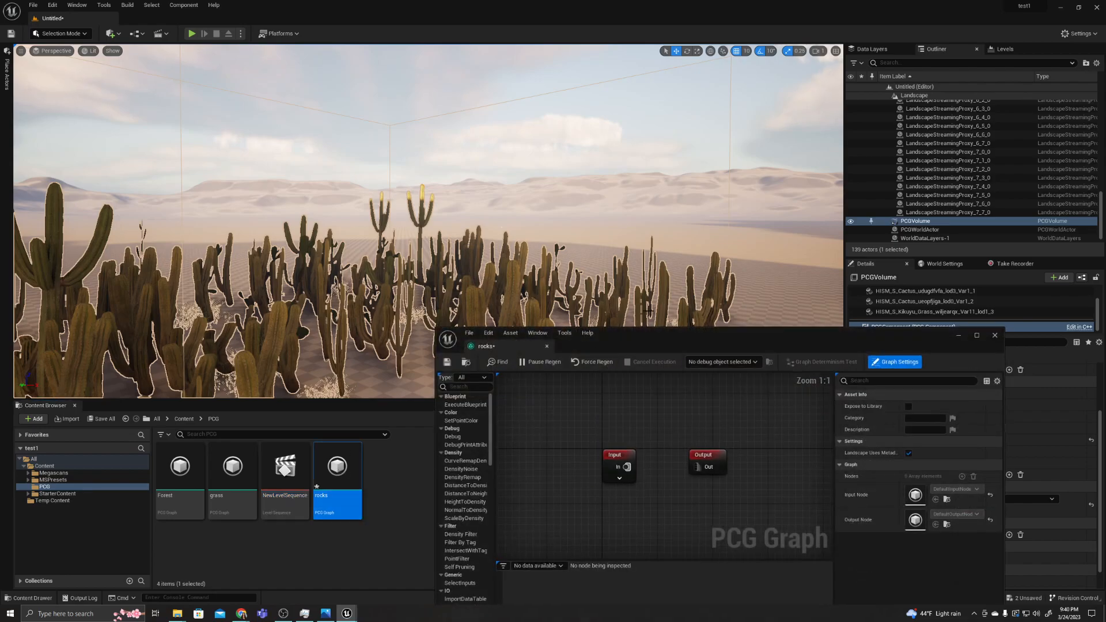
pyautogui.moveTo(667, 334); pyautogui.dragTo(401, 145)
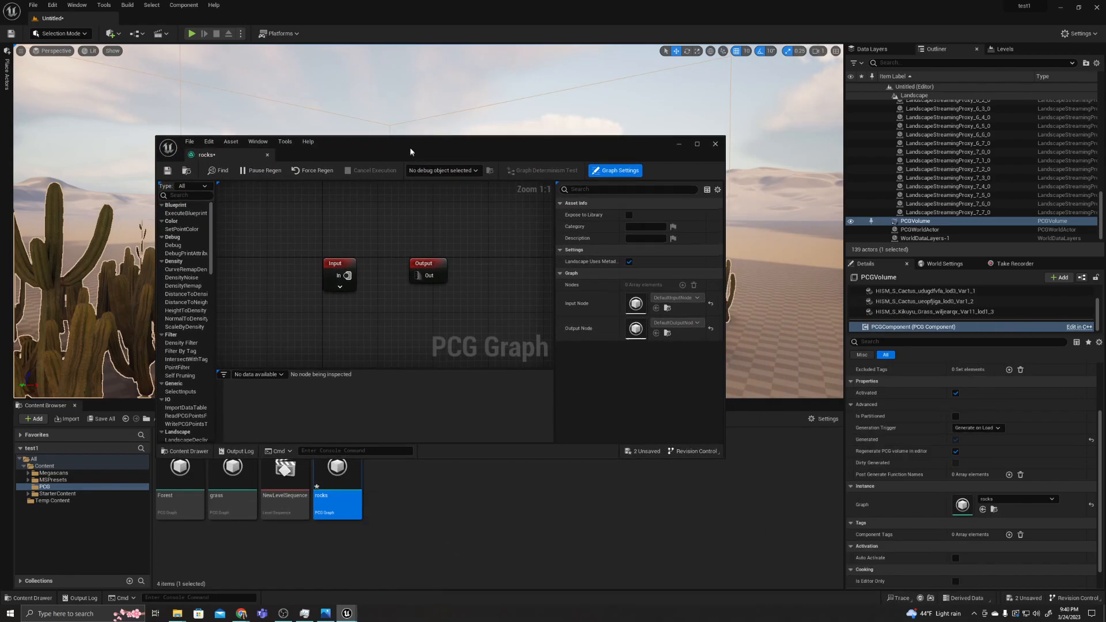
pyautogui.click(699, 142)
pyautogui.moveTo(357, 3); pyautogui.dragTo(658, 146)
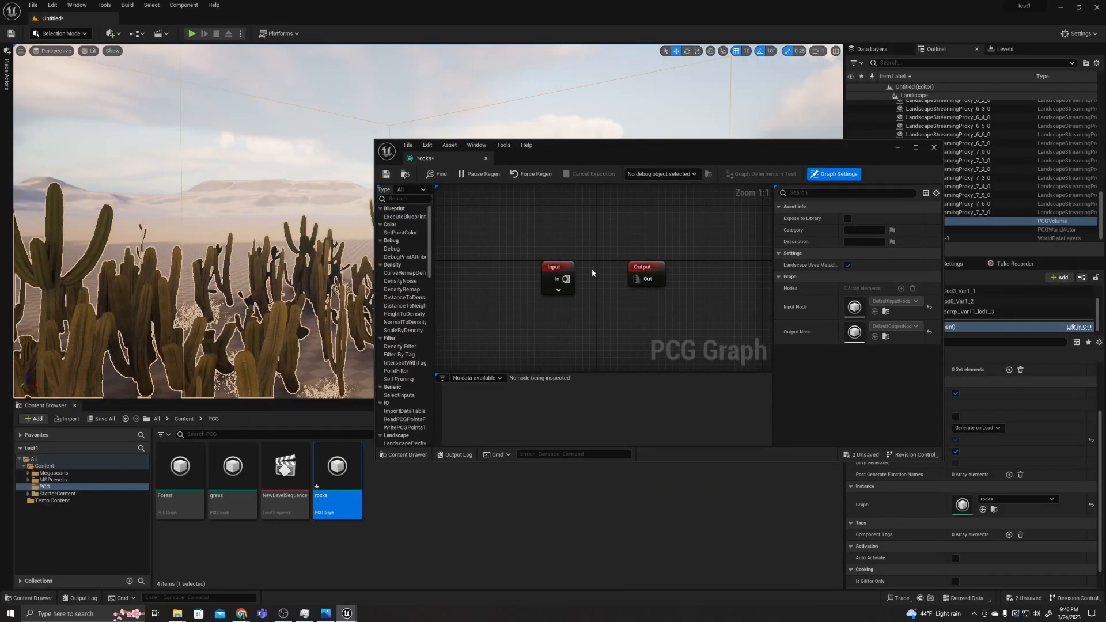
# - Move the Input and Output nodes apart in the rocks graph to make room between them
pyautogui.moveTo(564, 269); pyautogui.dragTo(484, 262)
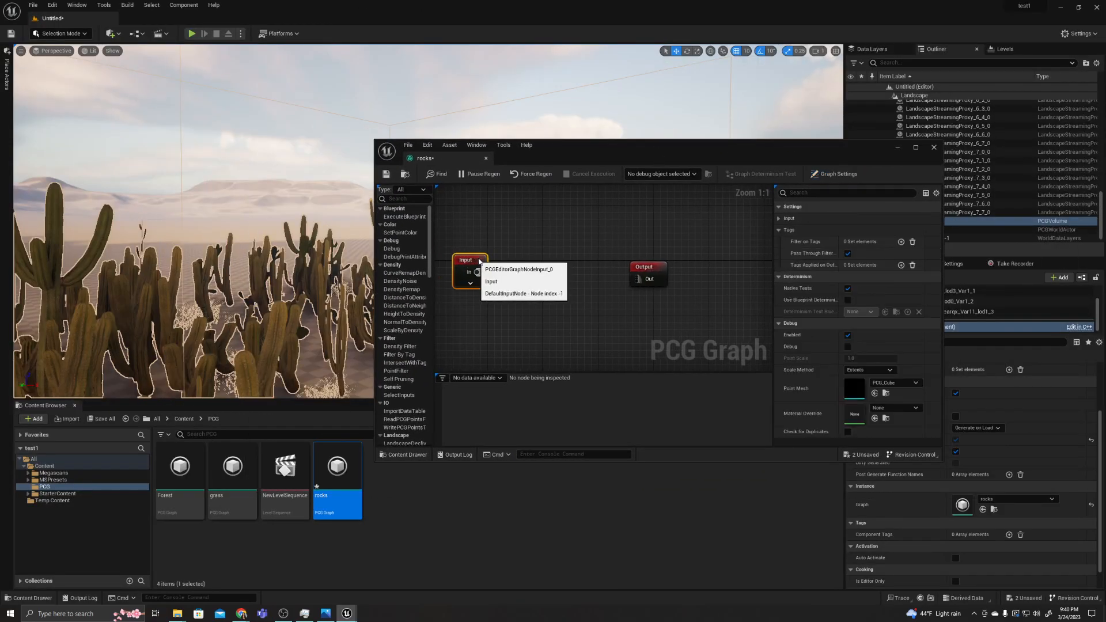
pyautogui.moveTo(668, 264); pyautogui.dragTo(740, 263)
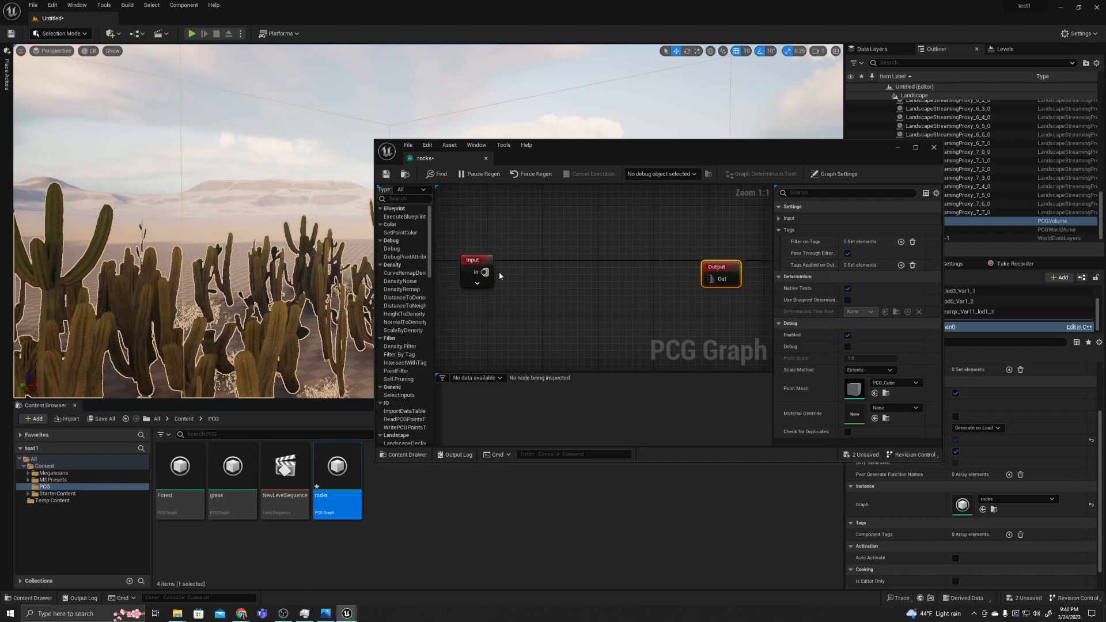
pyautogui.rightClick(527, 269)
pyautogui.click(500, 251)
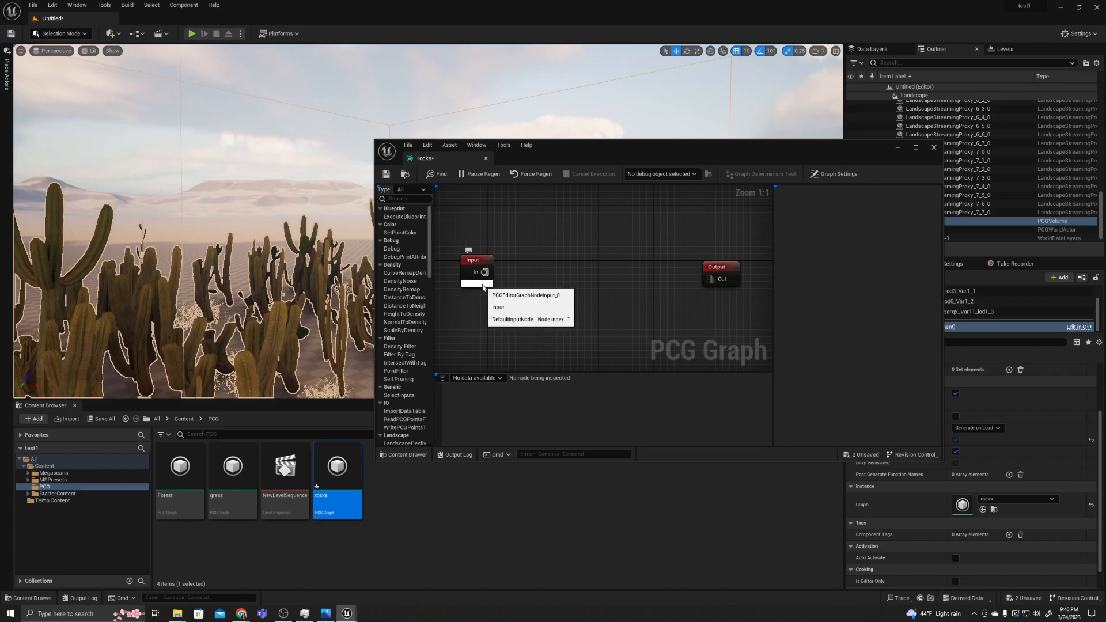
# - Expand the Input node's pins and add a Surface Sampler node fed from its Landscape Height output
pyautogui.click(484, 284)
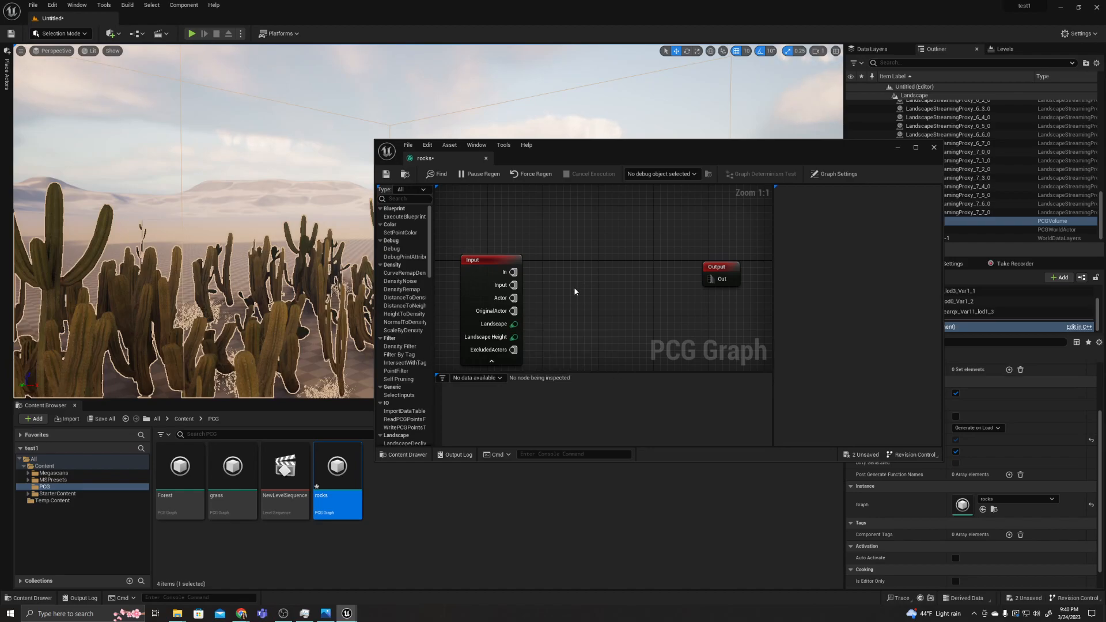
pyautogui.moveTo(514, 337); pyautogui.dragTo(548, 308)
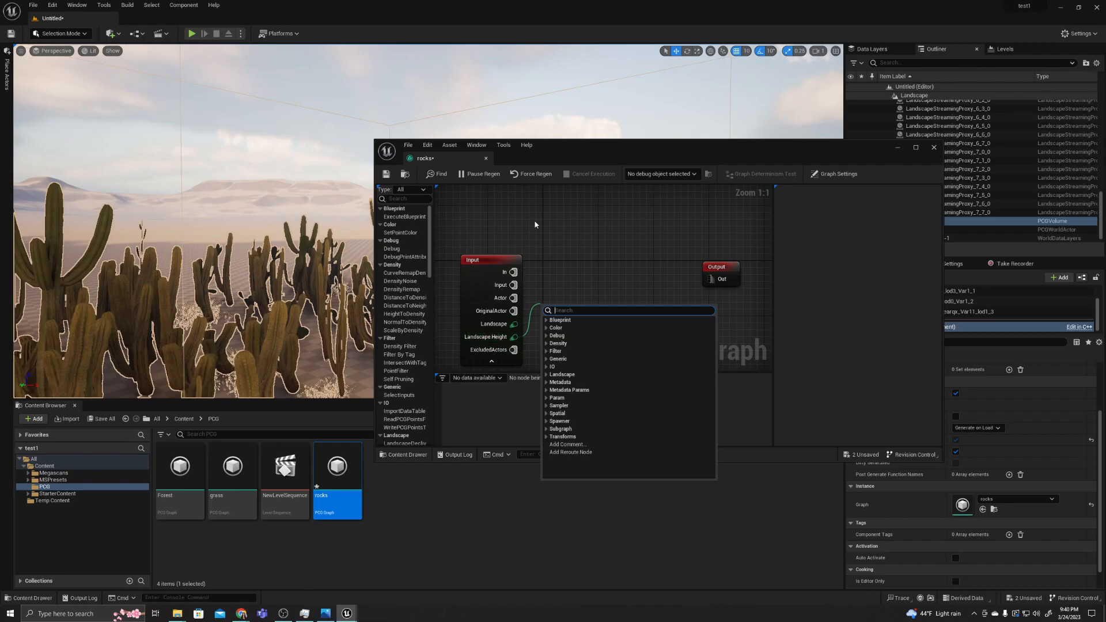
pyautogui.write('sampler')
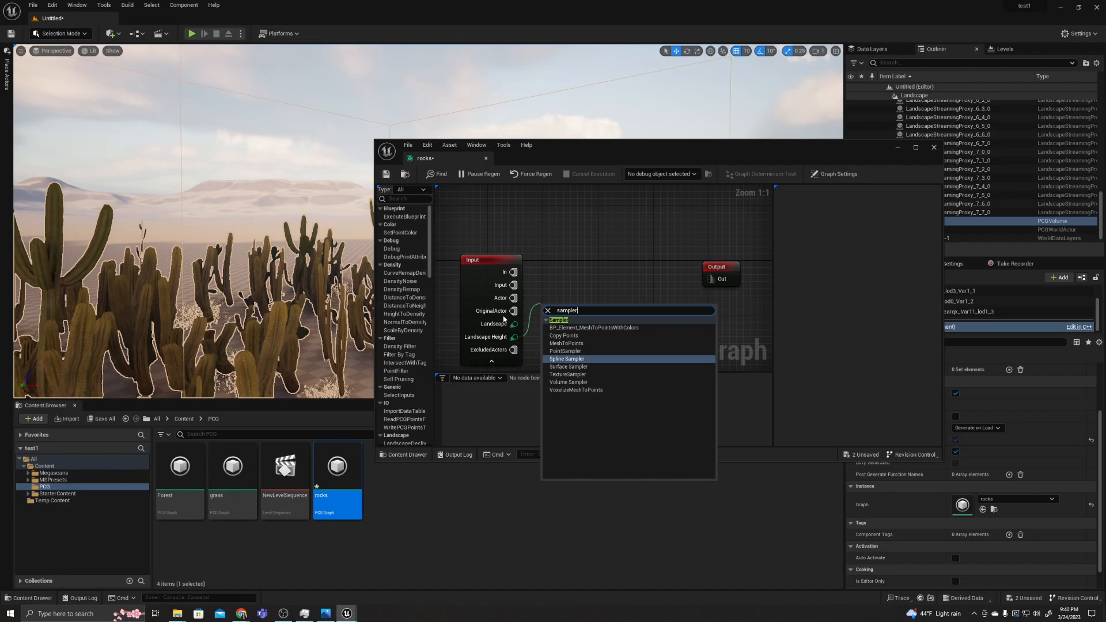
pyautogui.click(587, 369)
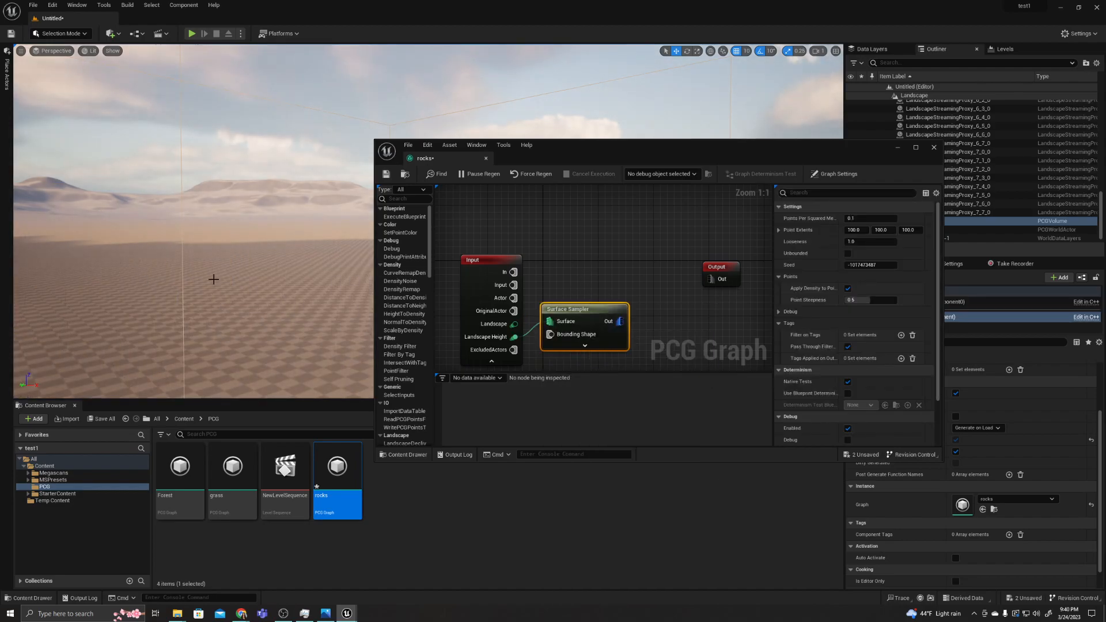
# - Move the Surface Sampler node farther from the Input node, keeping Landscape Height connected to its Surface pin
pyautogui.scroll(-5, 585, 267)
pyautogui.scroll(5, 609, 200)
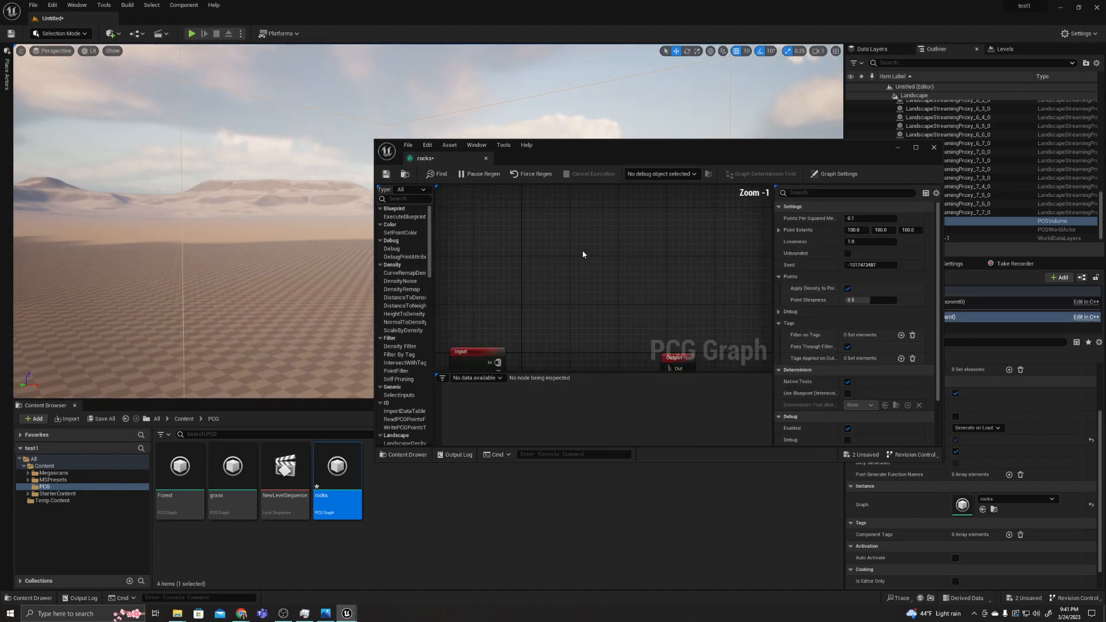
pyautogui.scroll(-2, 595, 320)
pyautogui.moveTo(596, 320); pyautogui.dragTo(592, 275, button='right')
pyautogui.scroll(3, 496, 291)
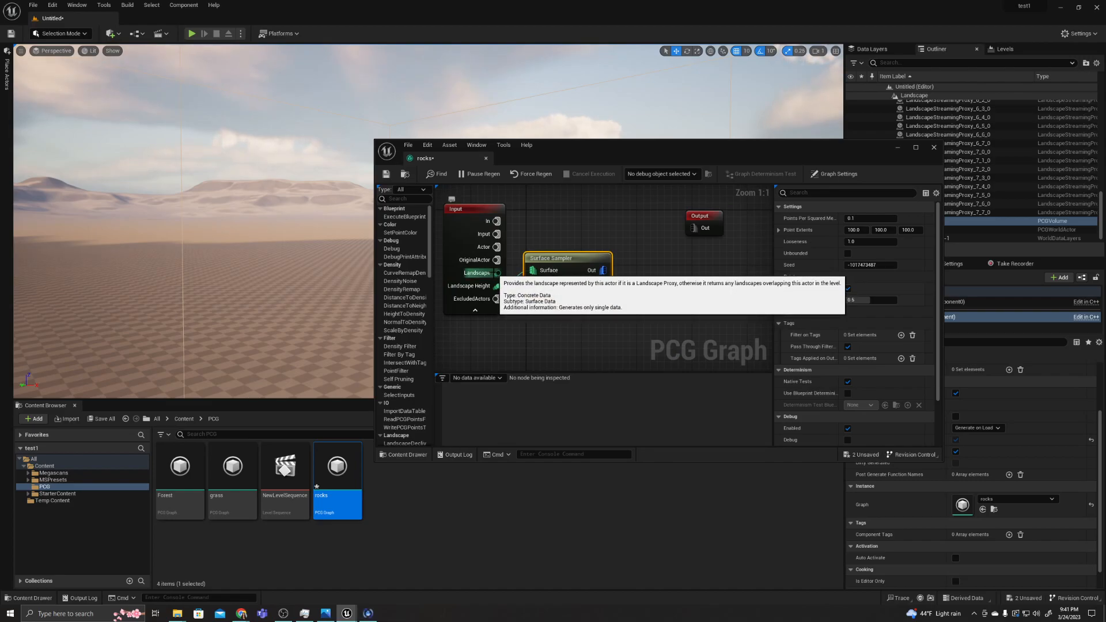
pyautogui.moveTo(498, 273); pyautogui.dragTo(497, 285)
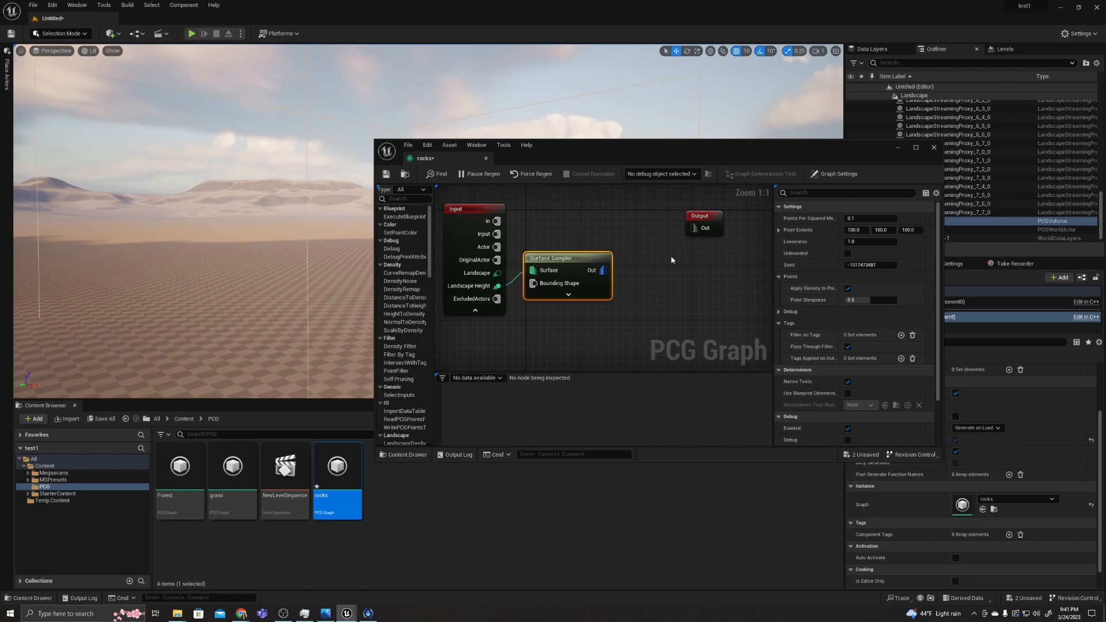
pyautogui.moveTo(588, 266); pyautogui.dragTo(611, 279)
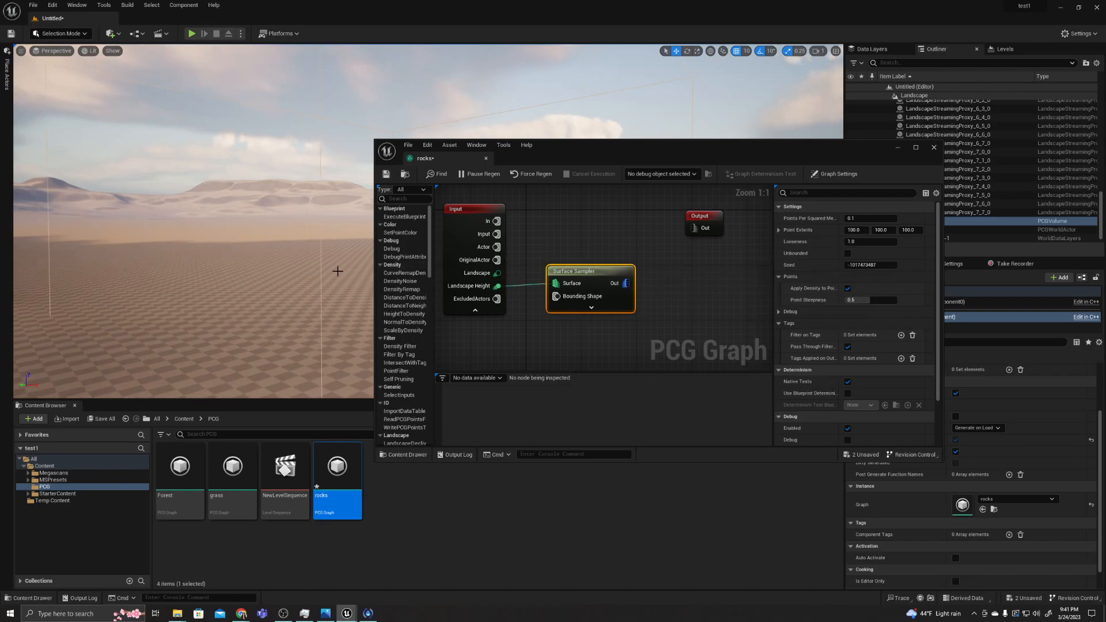
# - Move the rocks graph window off the volume's details and generate the PCG component's content
pyautogui.moveTo(819, 148); pyautogui.dragTo(703, 147)
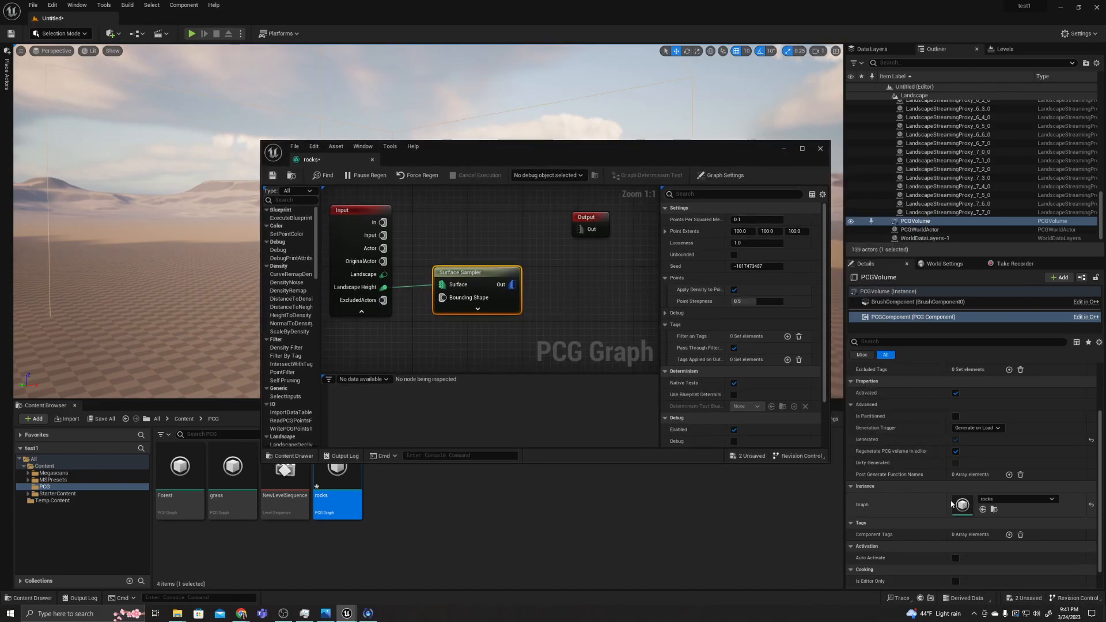
pyautogui.scroll(3, 979, 498)
pyautogui.click(971, 381)
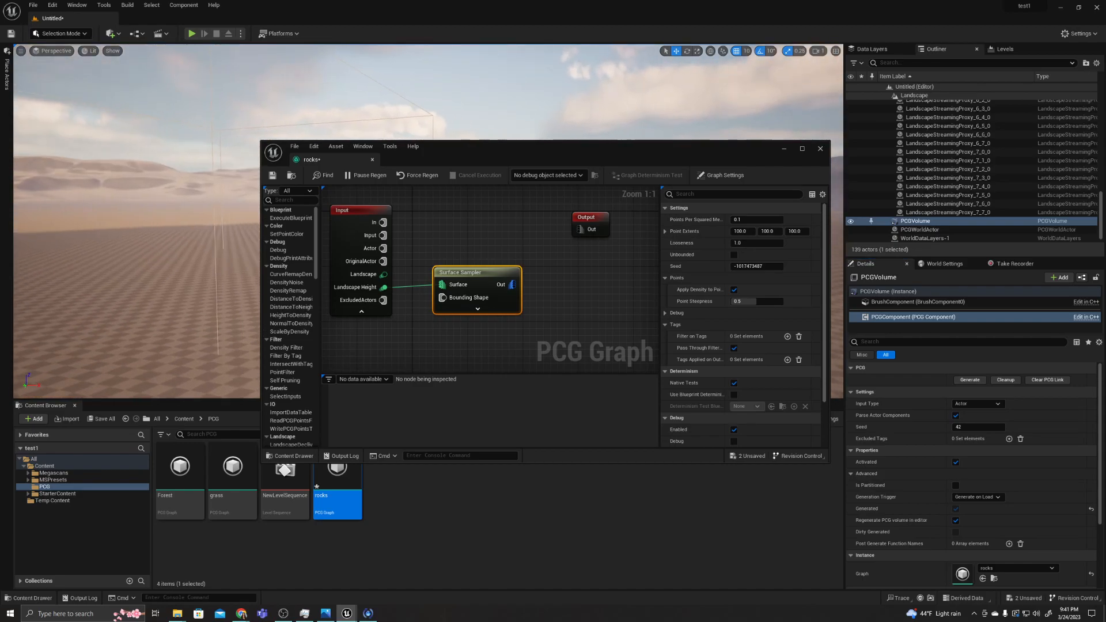
# - Inspect the Surface Sampler node using the PCGVolume's PCG Component as the debug object, and review its point data
pyautogui.moveTo(596, 154); pyautogui.dragTo(857, 138)
pyautogui.rightClick(750, 258)
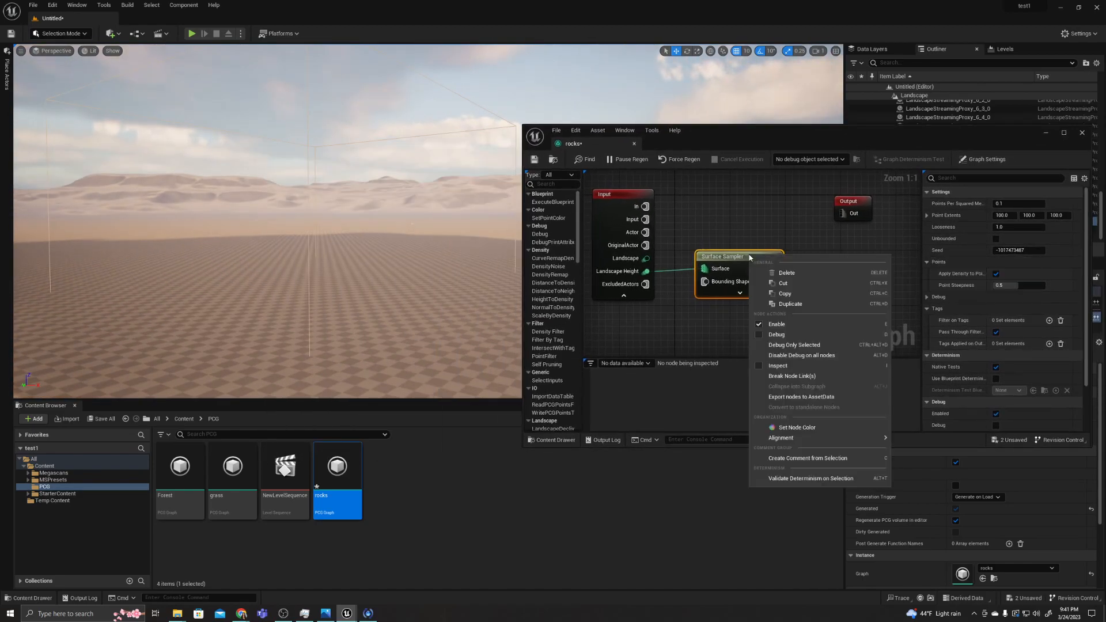
pyautogui.click(811, 367)
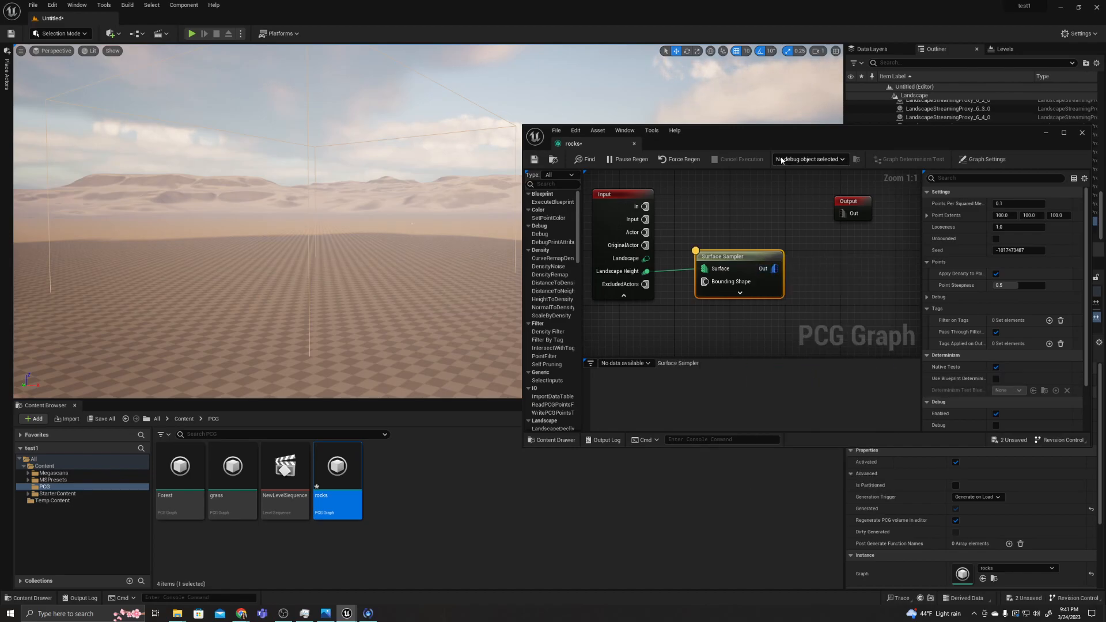
pyautogui.click(799, 160)
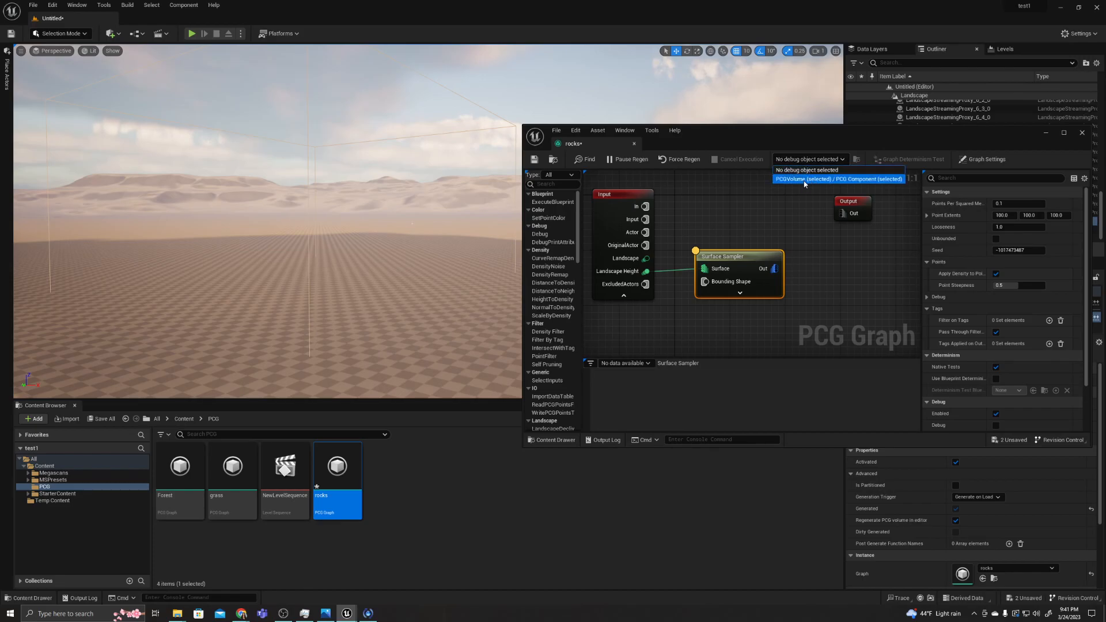
pyautogui.click(805, 179)
pyautogui.scroll(-20, 648, 392)
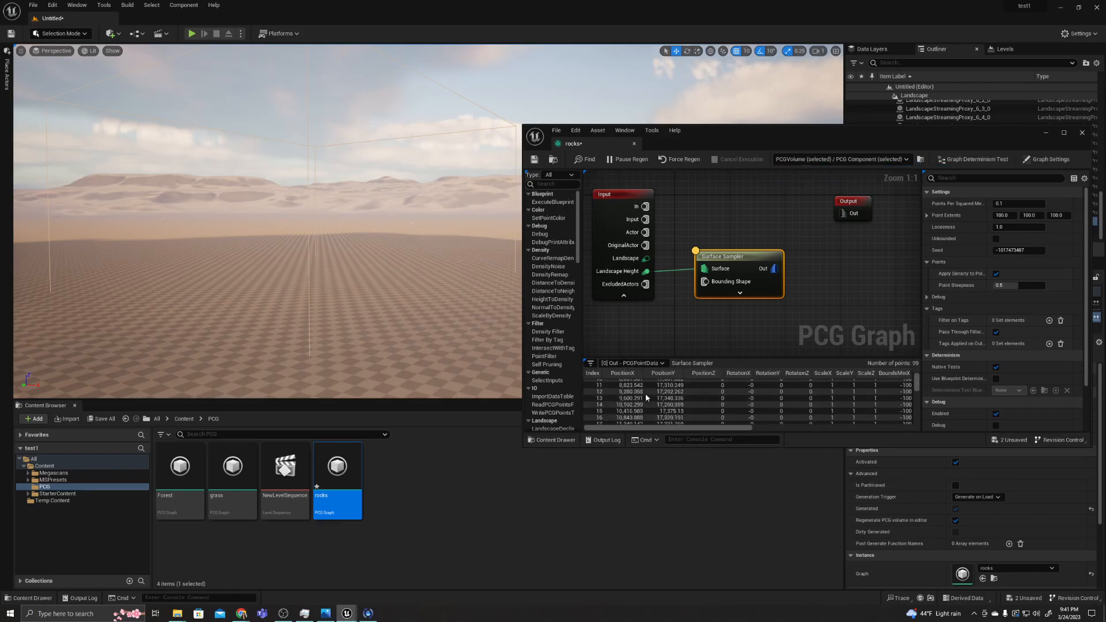
pyautogui.scroll(18, 651, 408)
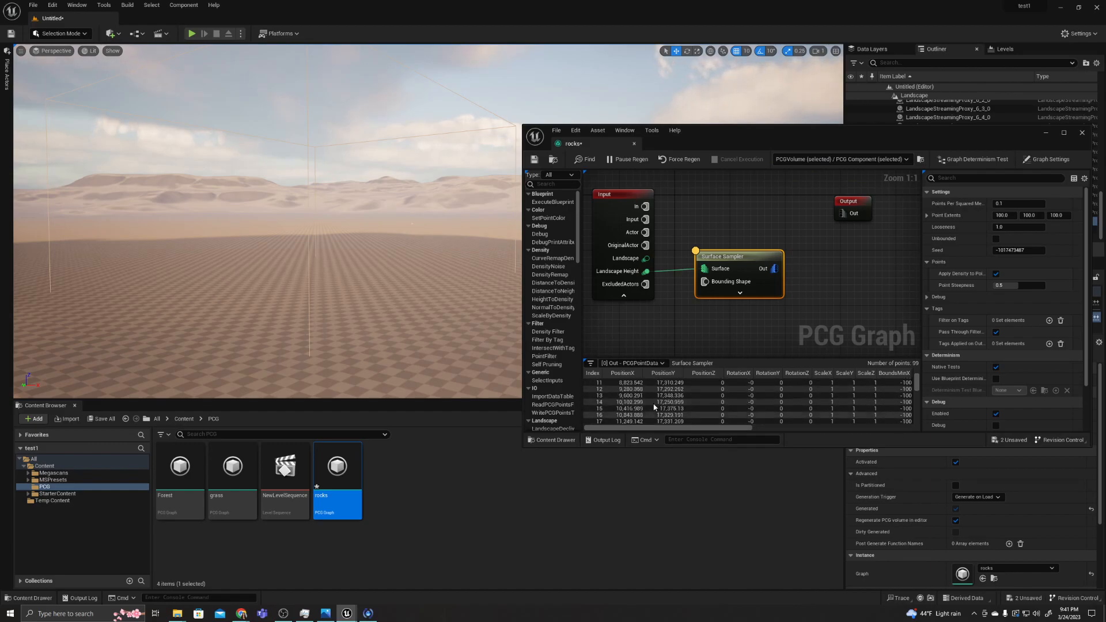
pyautogui.scroll(3, 653, 407)
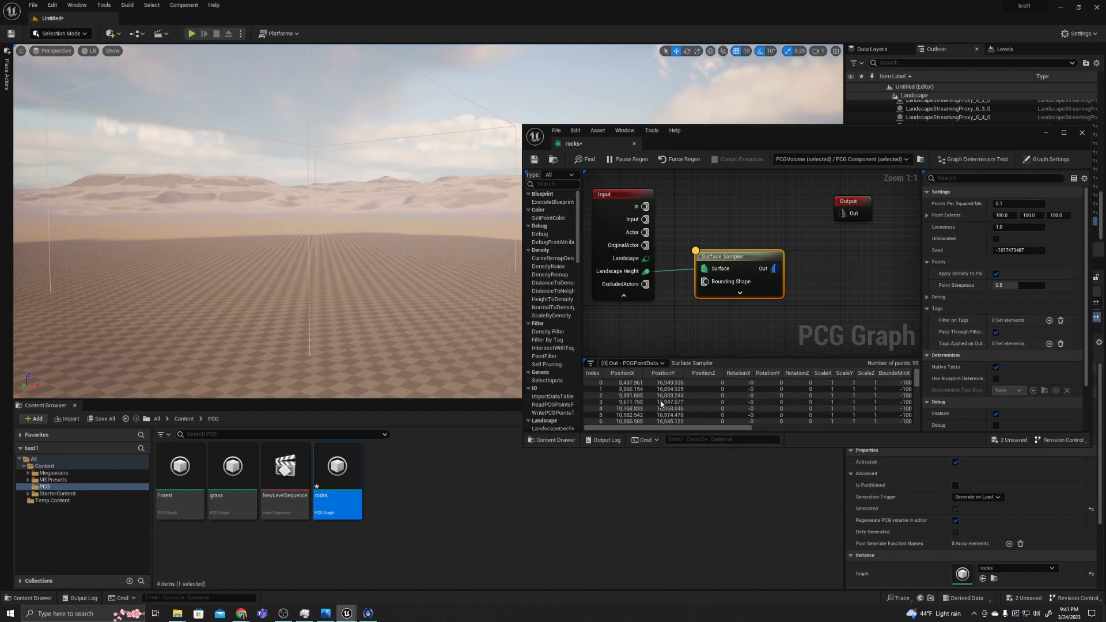
# - Enable debug display on the Surface Sampler node and view its sampled points across the volume
pyautogui.rightClick(744, 254)
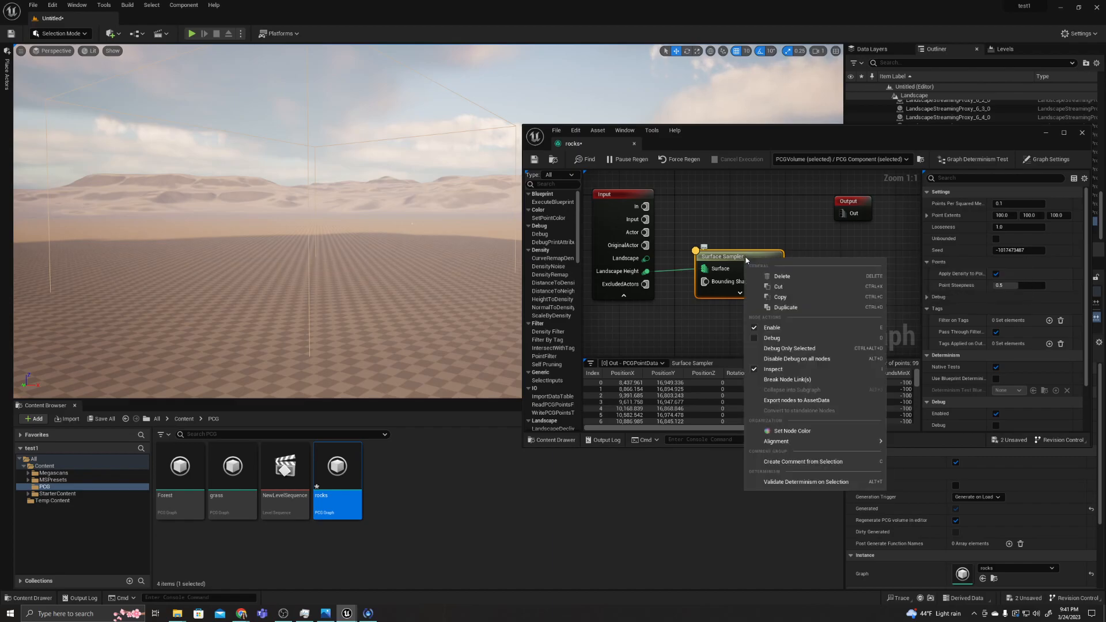
pyautogui.click(782, 338)
pyautogui.moveTo(342, 338); pyautogui.dragTo(351, 331, button='right')
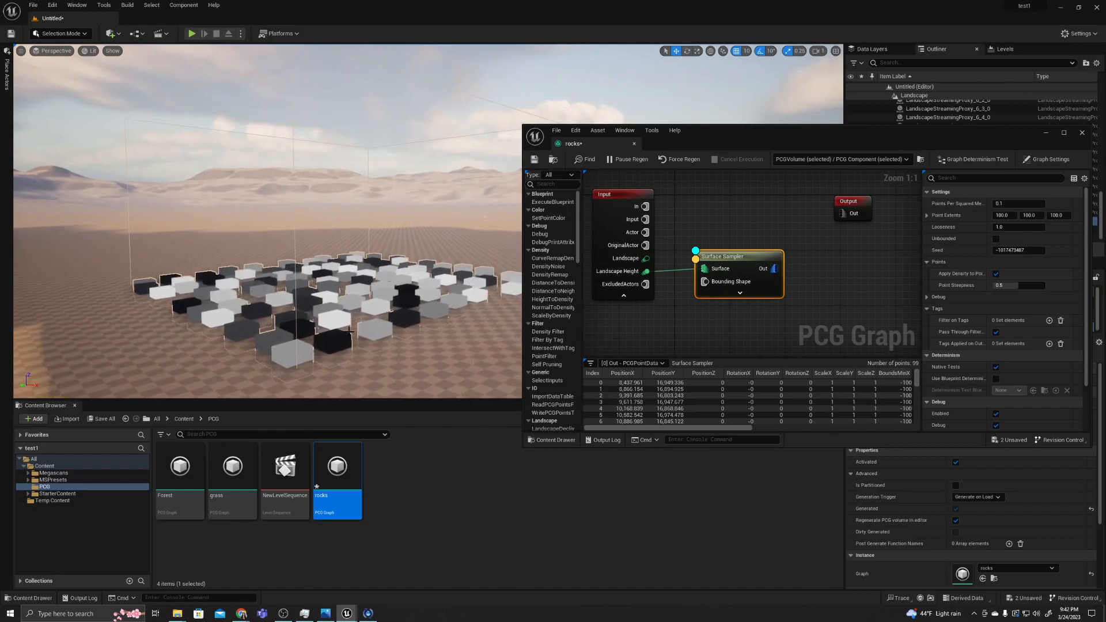
pyautogui.scroll(-3, 350, 331)
# - Move the graph window below the debug points and set the sampler's points per squared meter to 0.2 and X point extent to 50
pyautogui.moveTo(929, 139); pyautogui.dragTo(521, 321)
pyautogui.click(615, 385)
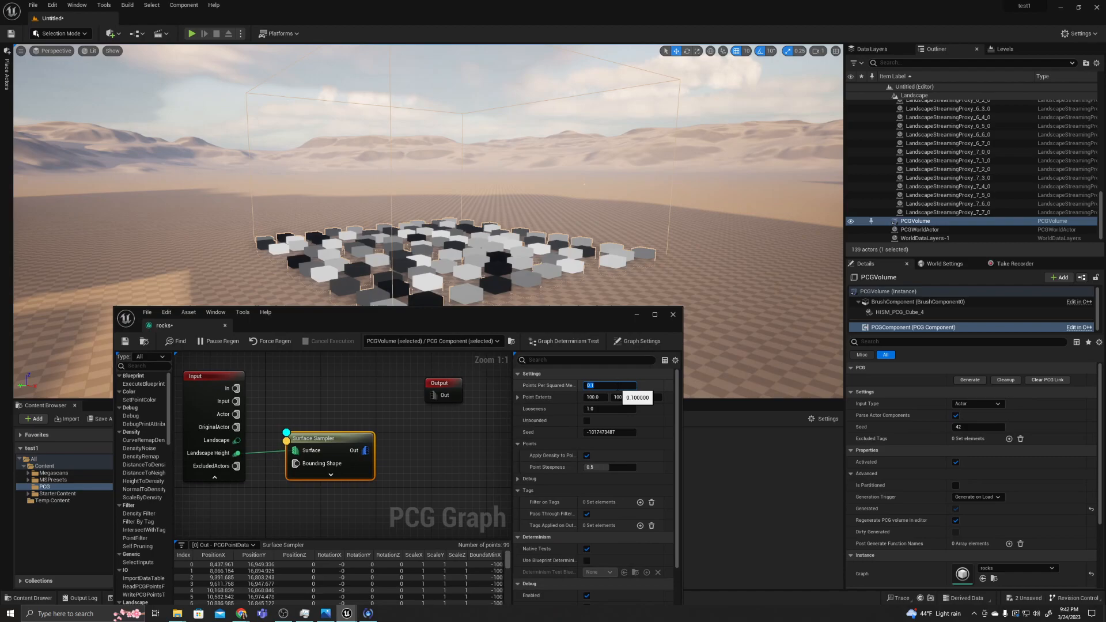
pyautogui.click(617, 387)
pyautogui.write('2')
pyautogui.press('Return')
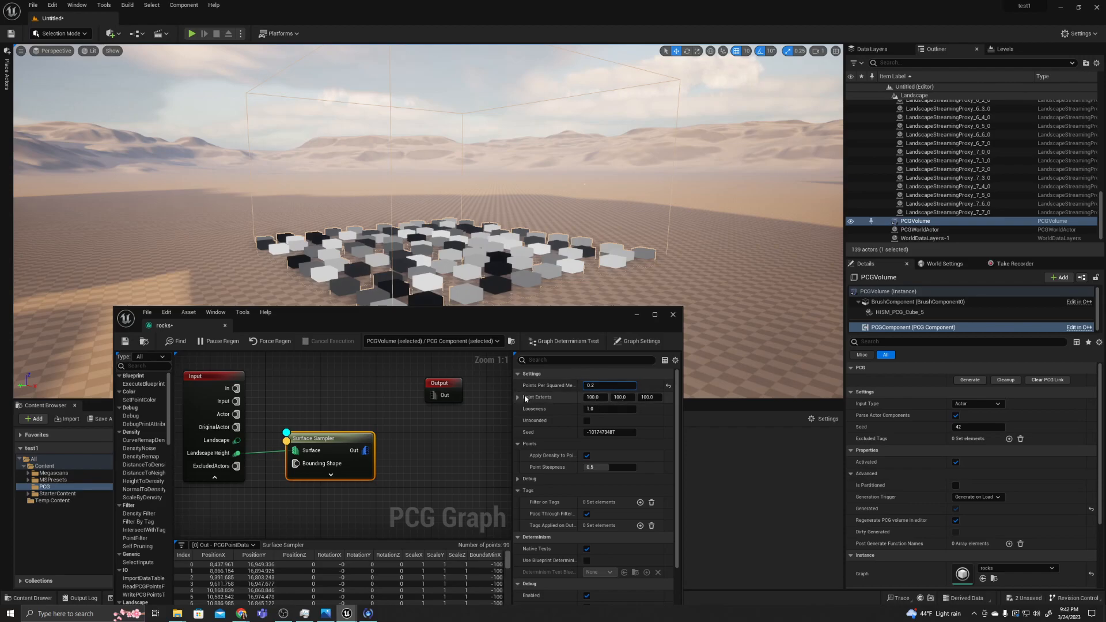
pyautogui.press('Tab')
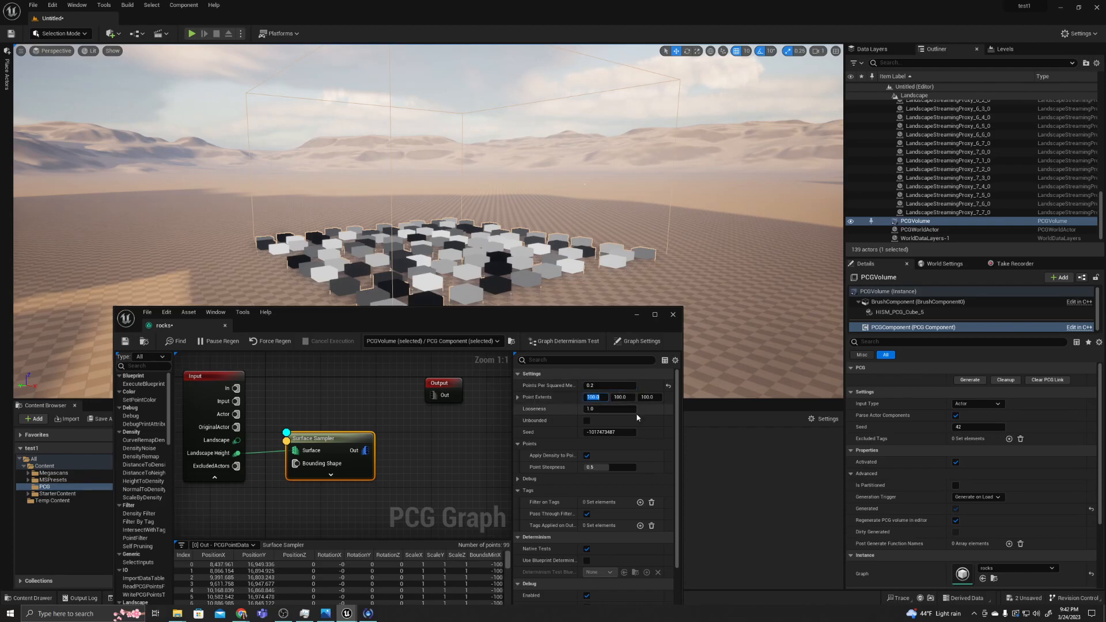
pyautogui.write('50')
pyautogui.press('Return')
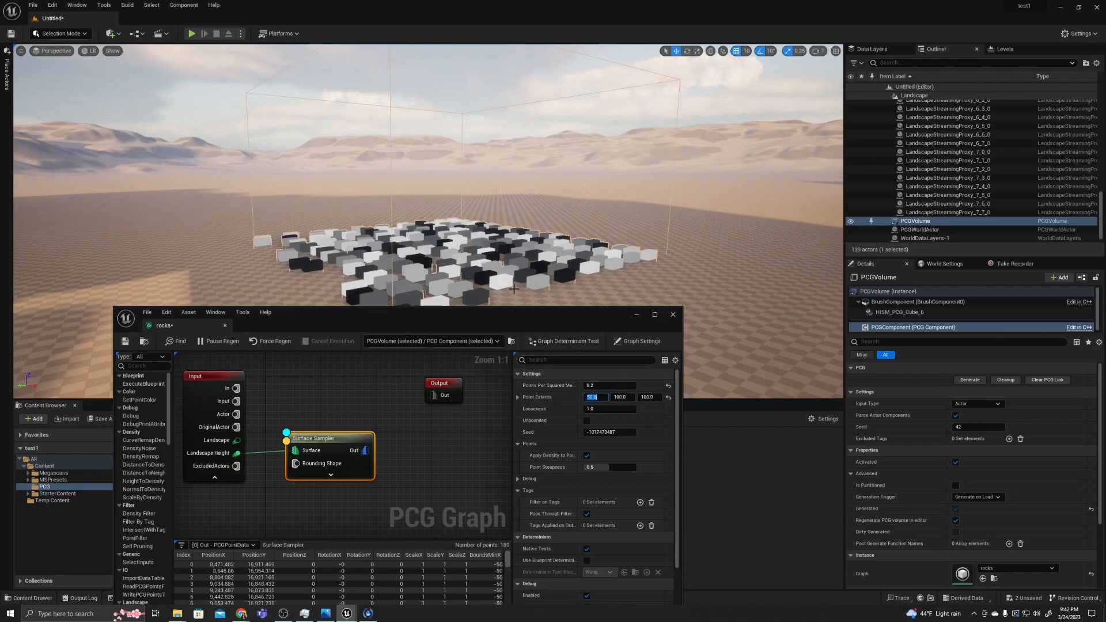
# - Try looseness values of 0.2 and 2 on the Surface Sampler, and settle on 3
pyautogui.click(604, 410)
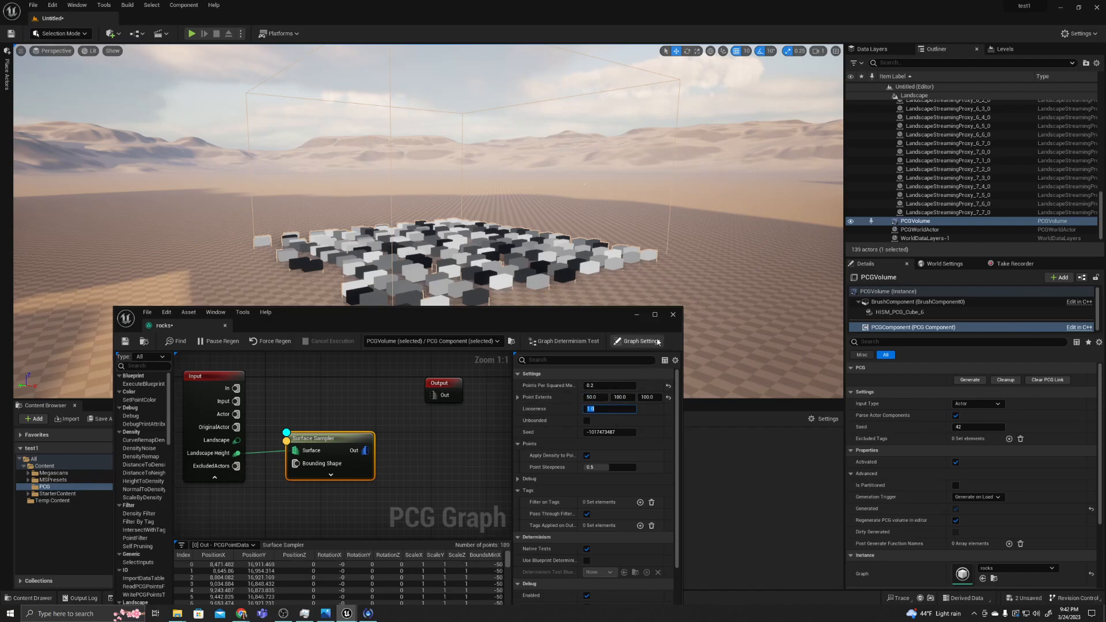
pyautogui.write('.2')
pyautogui.press('Return')
pyautogui.click(606, 411)
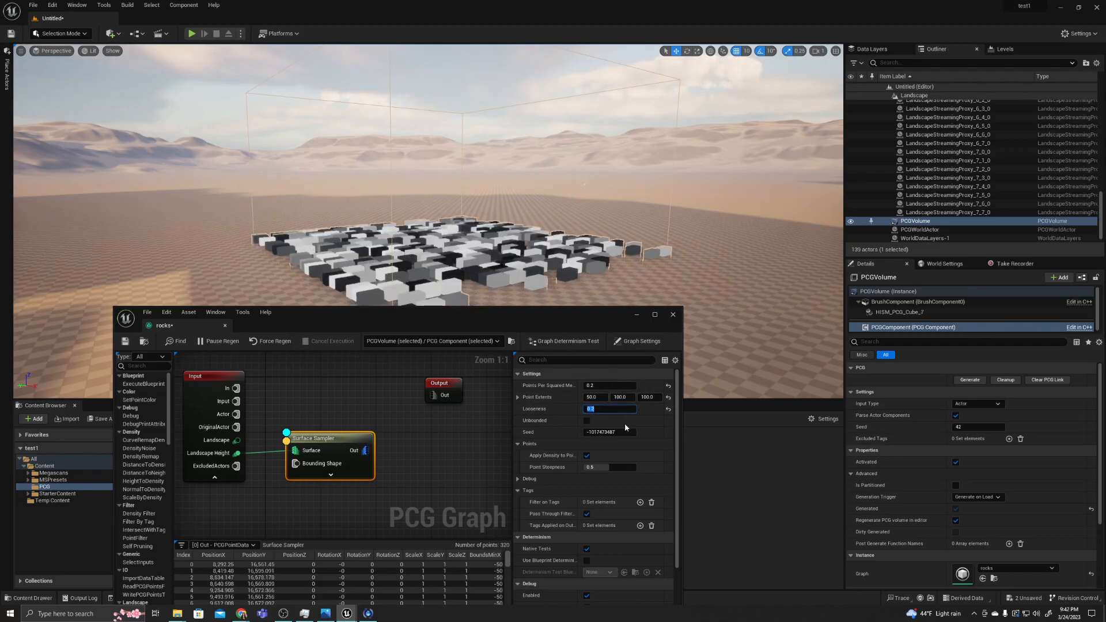
pyautogui.write('2')
pyautogui.press('Return')
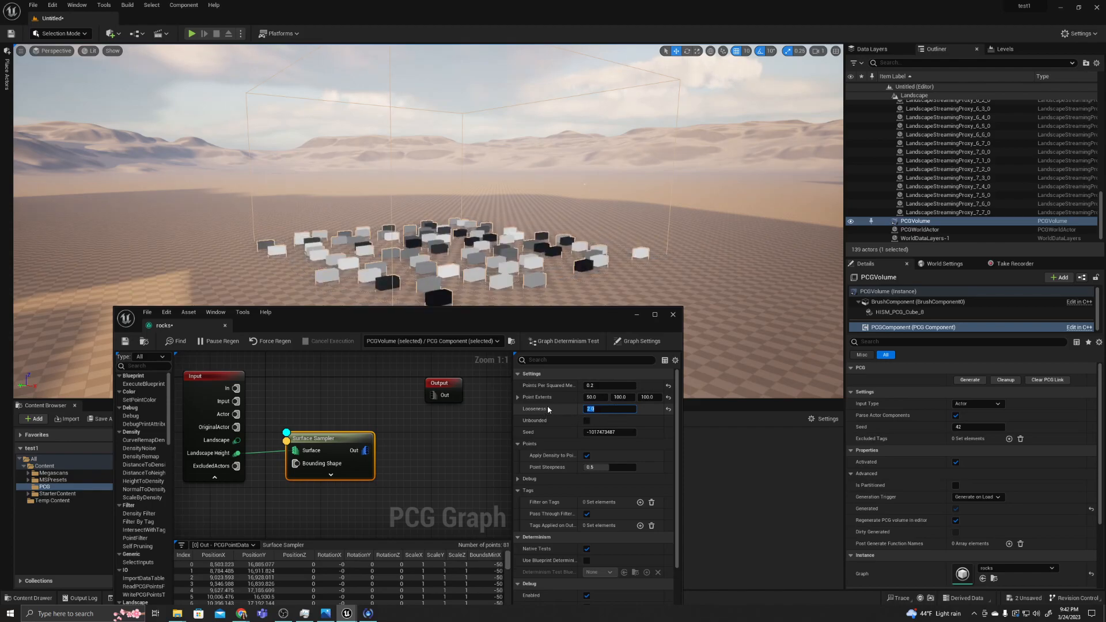
pyautogui.write('3')
pyautogui.press('Return')
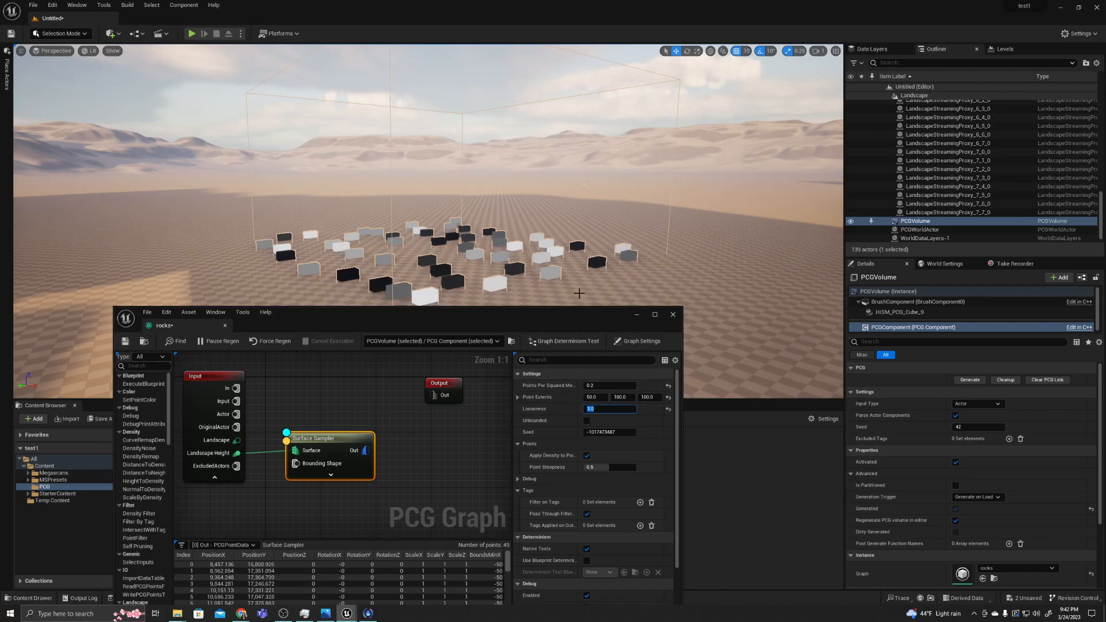
# - Set the Surface Sampler's points per squared meter to 1.0 and its Y and Z point extents to 50
pyautogui.click(585, 384)
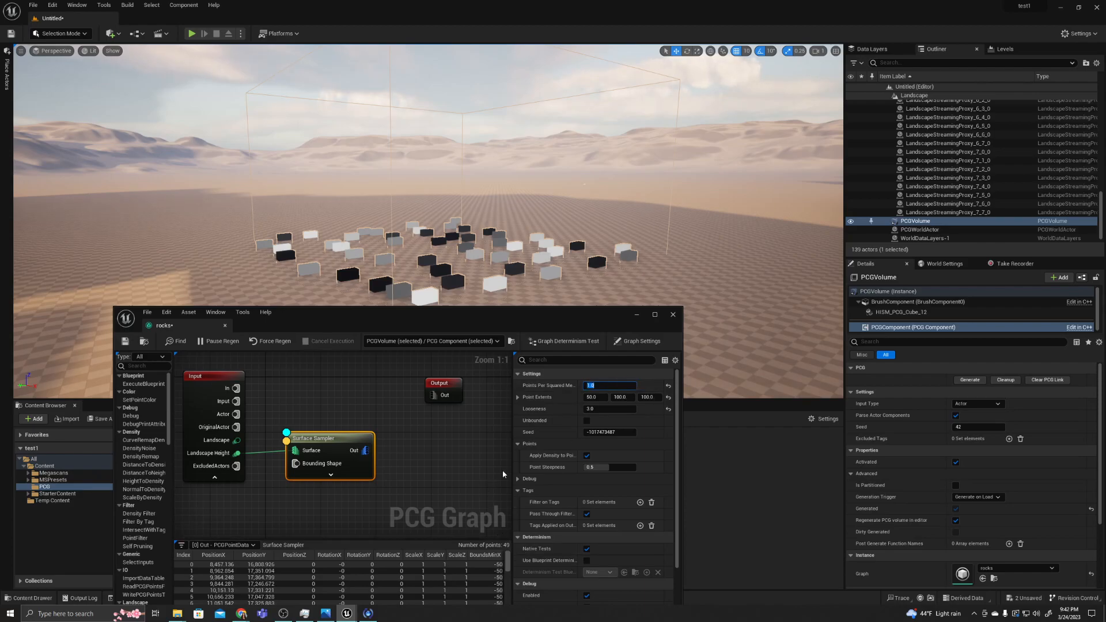
pyautogui.moveTo(512, 314); pyautogui.dragTo(657, 371)
pyautogui.click(766, 454)
pyautogui.write('50')
pyautogui.click(795, 455)
pyautogui.write('50')
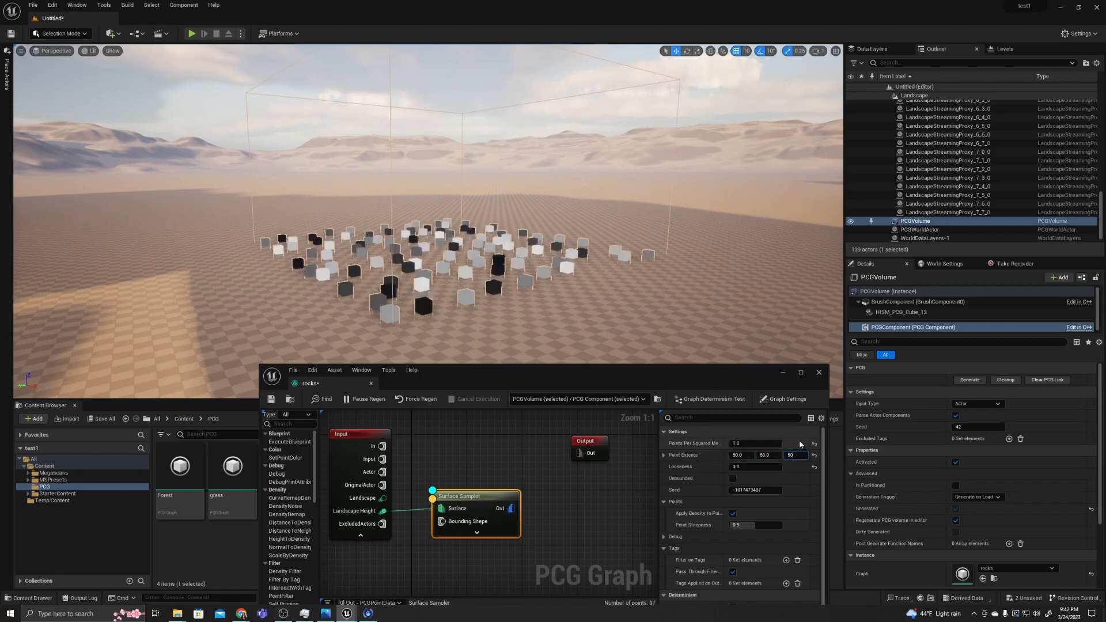
pyautogui.press('Return')
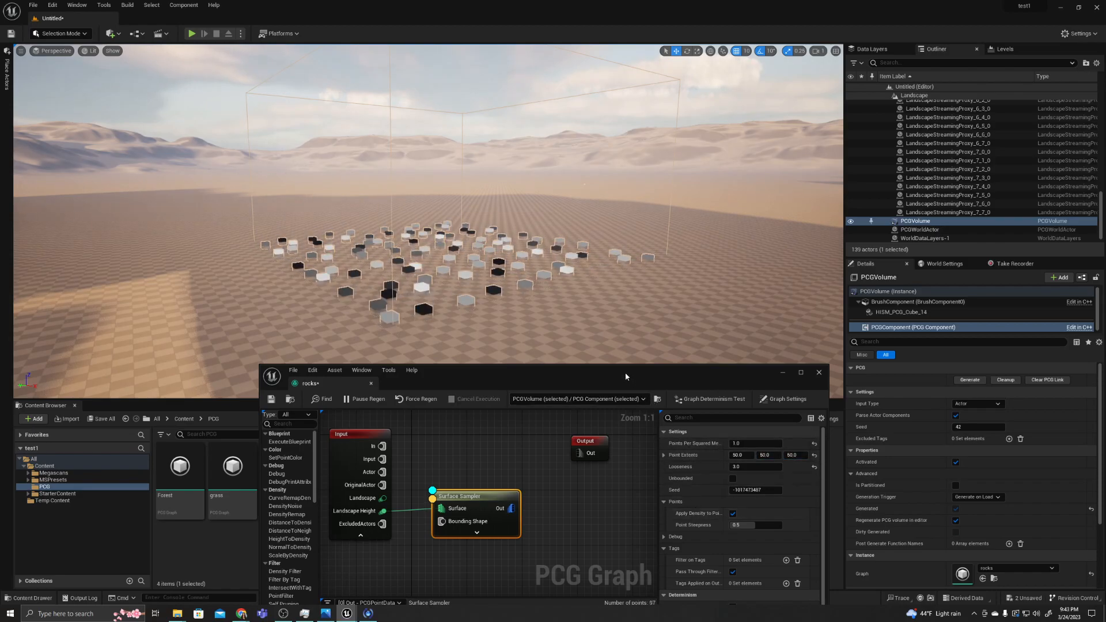
pyautogui.moveTo(505, 282); pyautogui.dragTo(478, 279, button='right')
pyautogui.press('w')
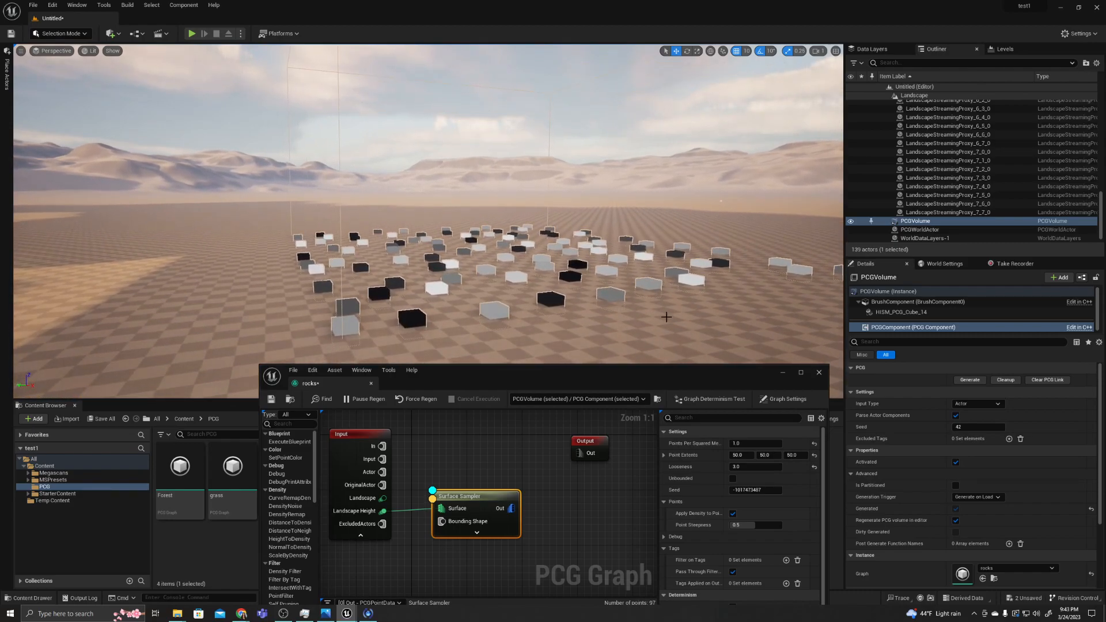
# - Add a Transform Points node connected to the Surface Sampler's Out pin
pyautogui.moveTo(511, 508); pyautogui.dragTo(550, 506)
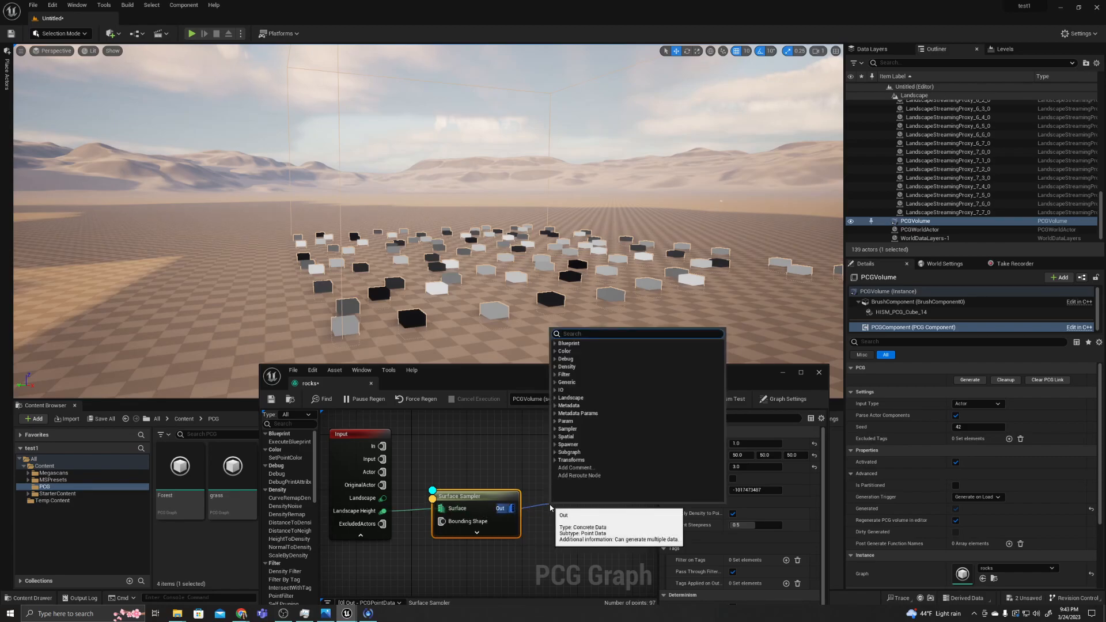
pyautogui.write('transf')
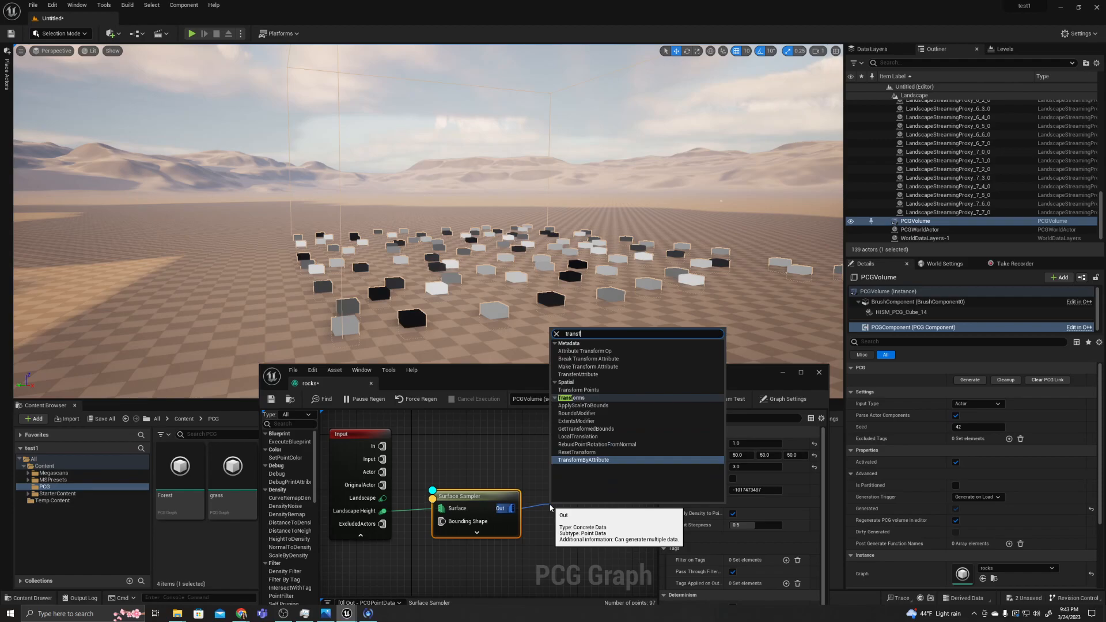
pyautogui.write('orm')
pyautogui.press('Up')
pyautogui.press('Up')
pyautogui.press('Up')
pyautogui.press('Up')
pyautogui.press('Up')
pyautogui.press('Up')
pyautogui.press('Up')
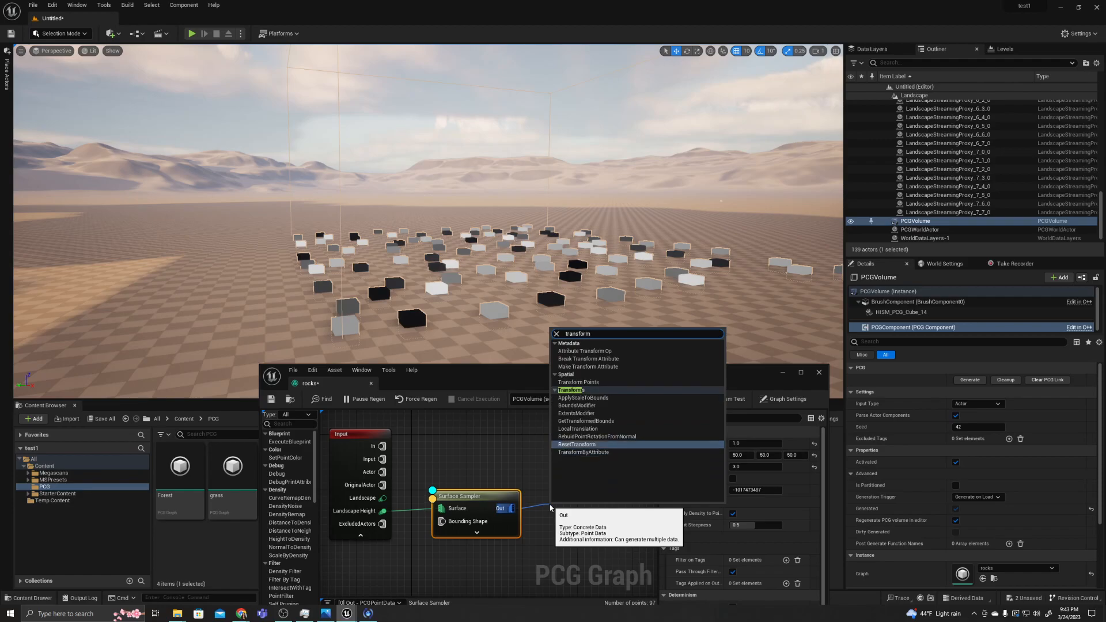
pyautogui.press('Up')
pyautogui.press('Up')
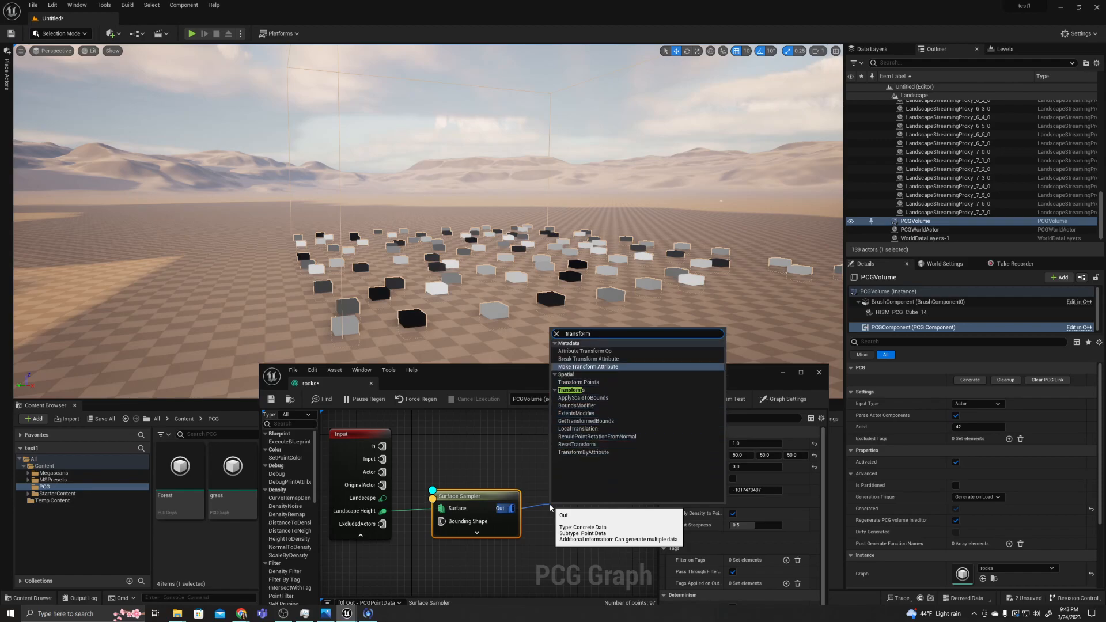
pyautogui.press('Down')
pyautogui.press('Return')
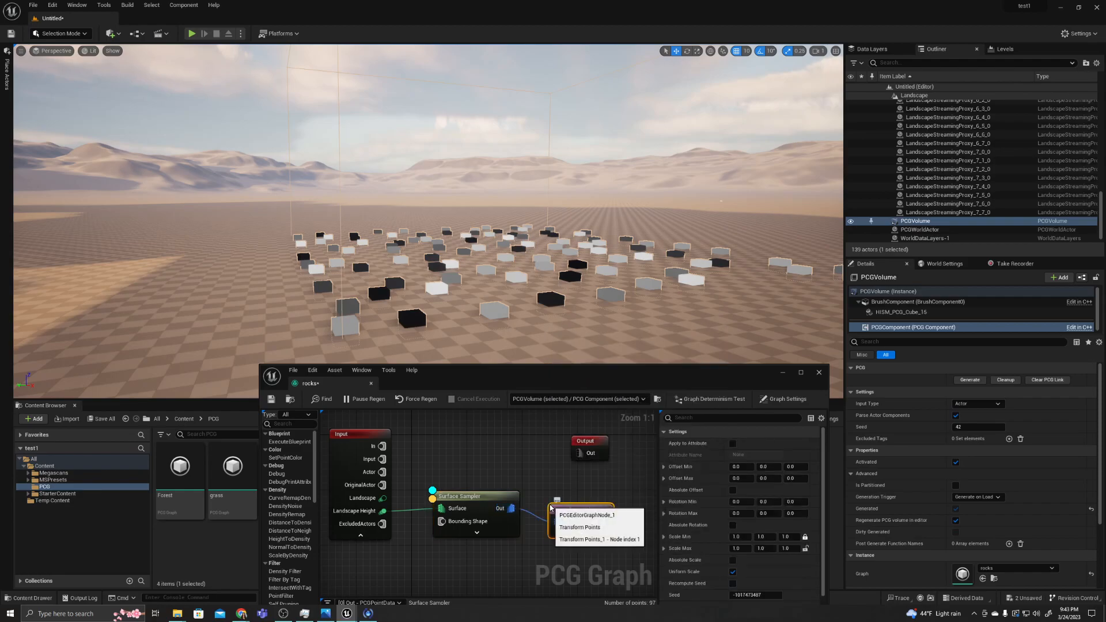
# - Align the Transform Points node with the Surface Sampler and set its Scale Max to 50 on X, Y and Z
pyautogui.moveTo(575, 506); pyautogui.dragTo(568, 507)
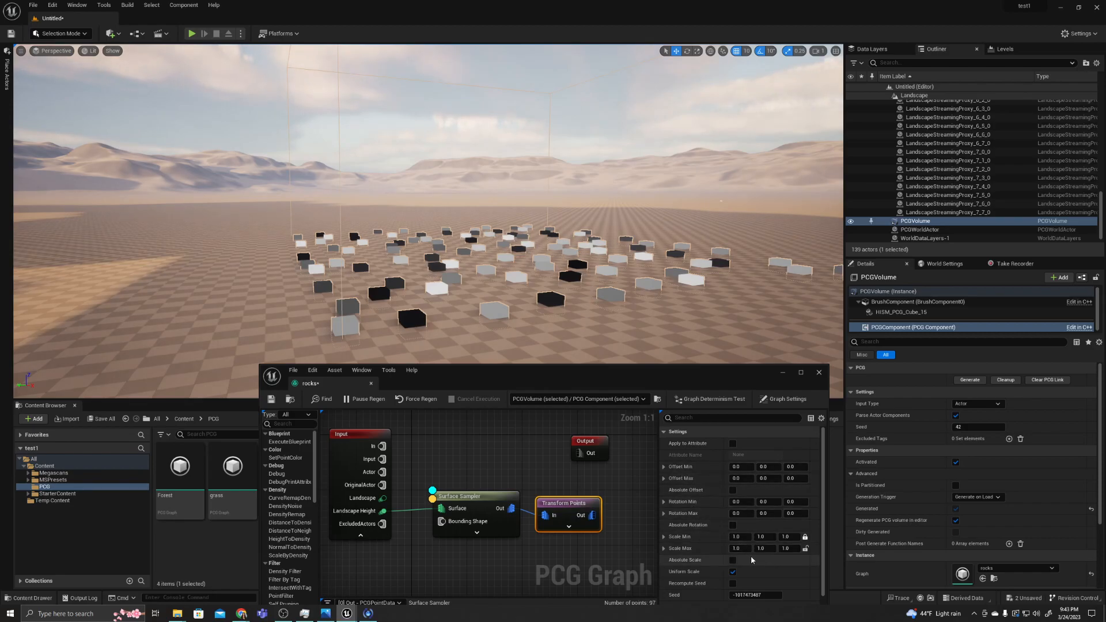
pyautogui.click(805, 548)
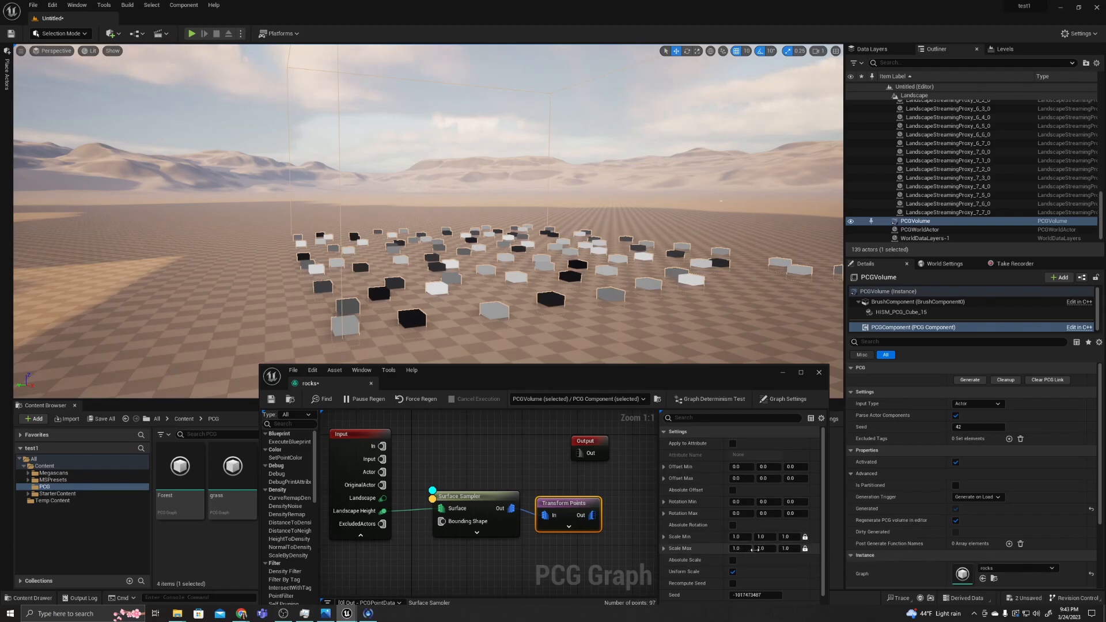
pyautogui.click(805, 548)
pyautogui.click(737, 548)
pyautogui.write('50')
pyautogui.press('Tab')
pyautogui.write('50')
pyautogui.press('Tab')
pyautogui.write('50')
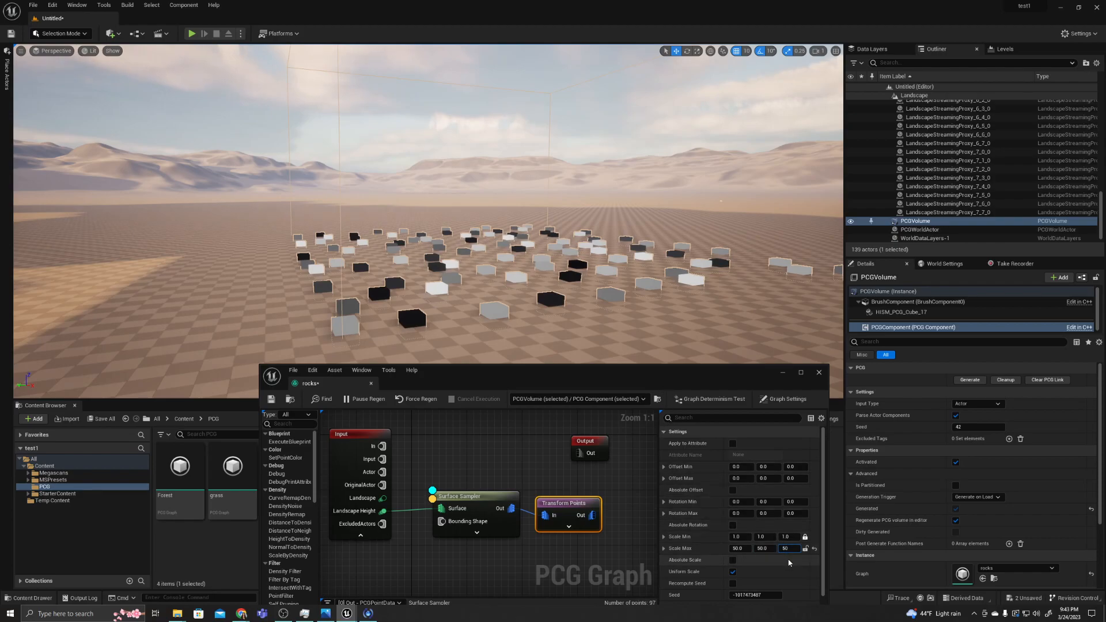
# - Reposition the graph window and set the Y value of the Transform Points node's Rotation Max
pyautogui.moveTo(602, 378); pyautogui.dragTo(514, 317)
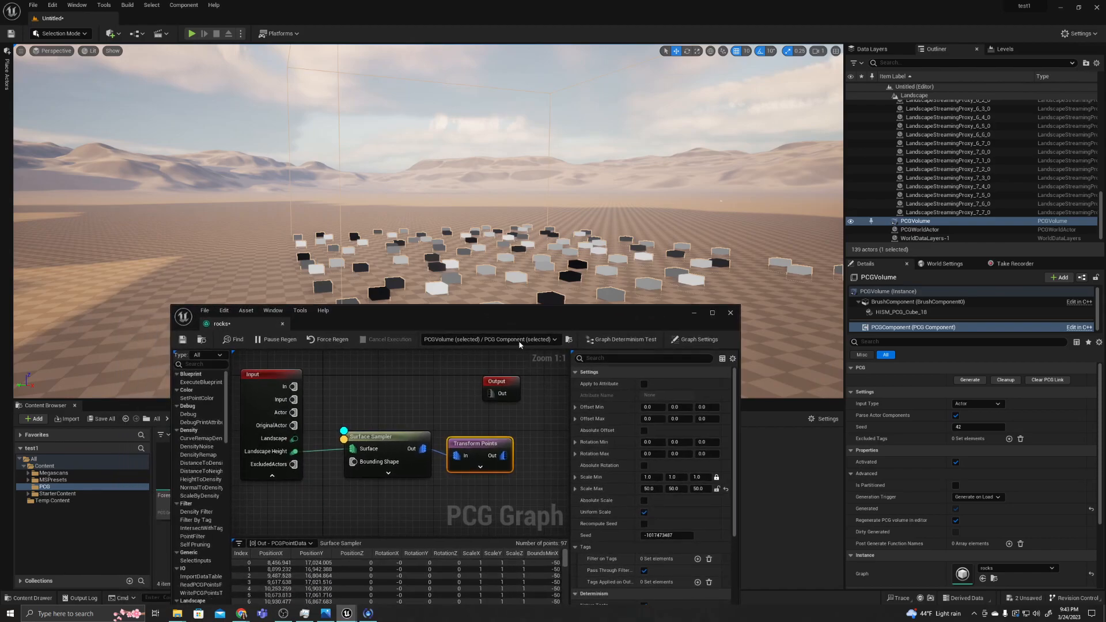
pyautogui.click(674, 453)
pyautogui.press('Return')
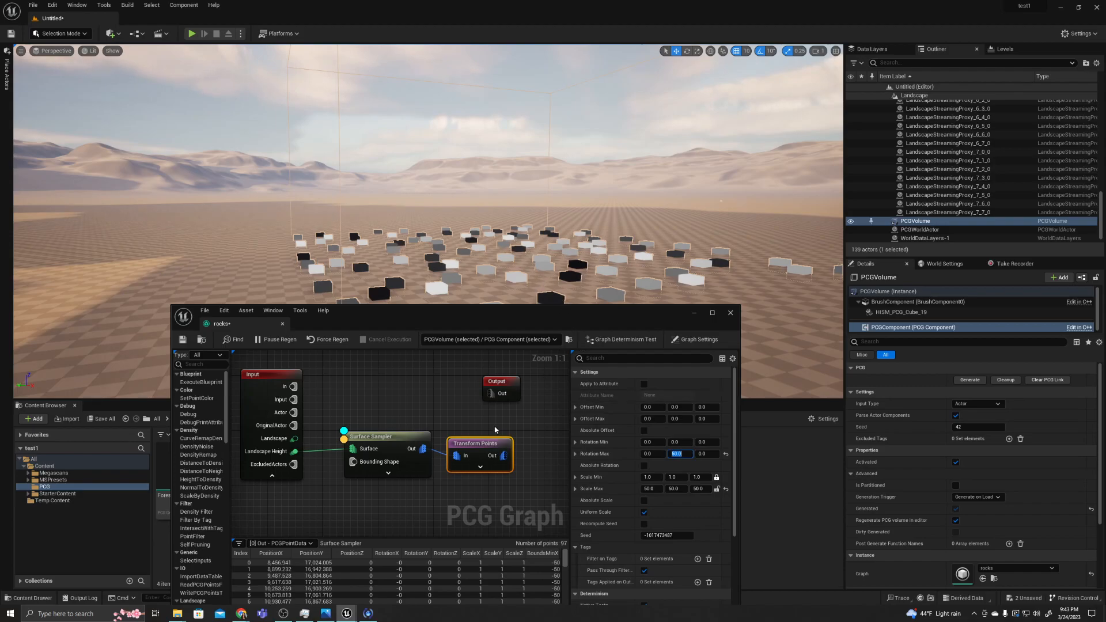
# - Turn off Inspect and Debug on the Surface Sampler node
pyautogui.moveTo(494, 429); pyautogui.dragTo(451, 421, button='right')
pyautogui.rightClick(351, 421)
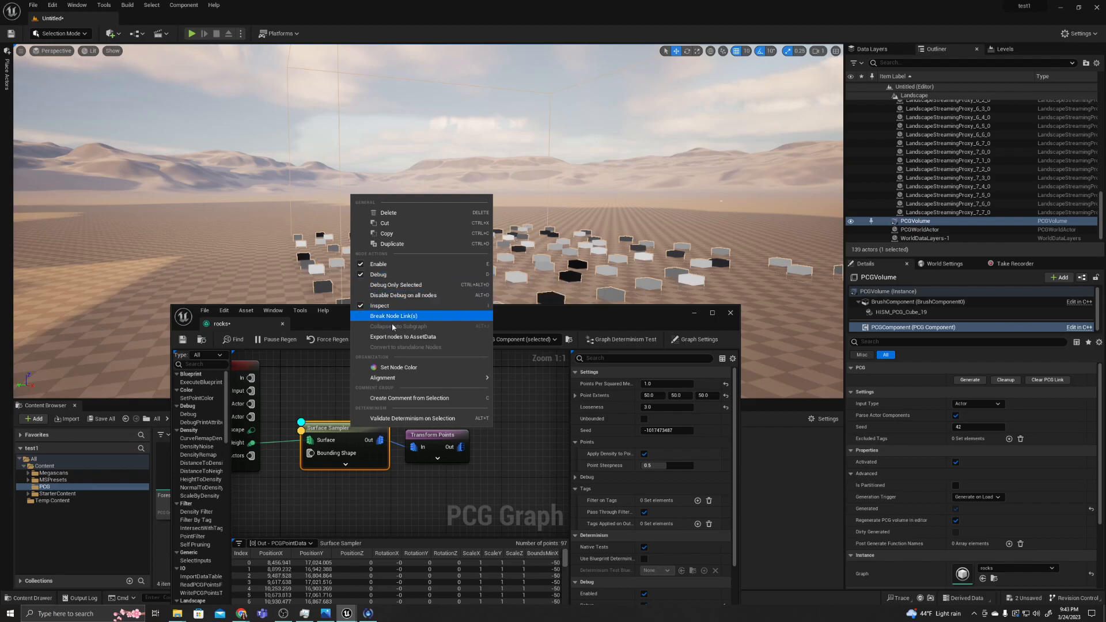
pyautogui.click(380, 305)
pyautogui.rightClick(349, 429)
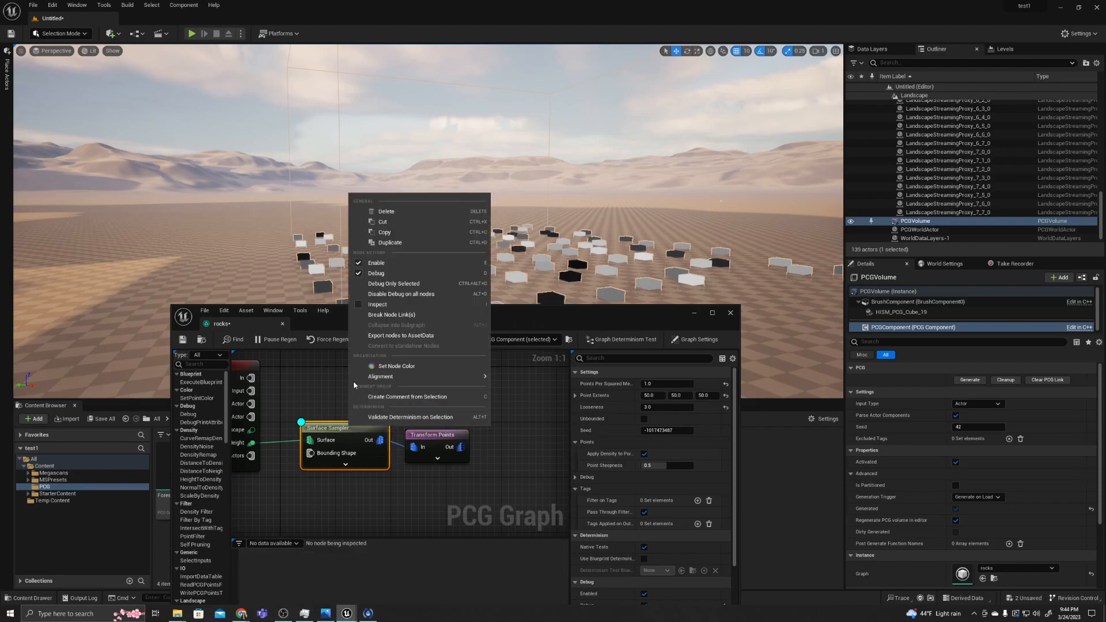
pyautogui.click(372, 275)
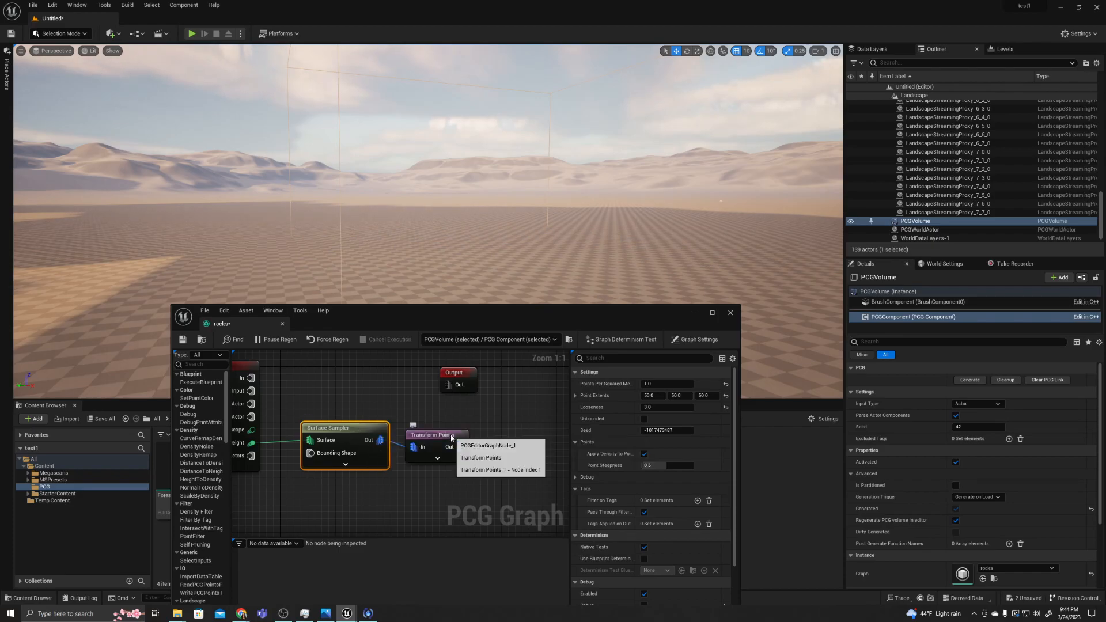
# - Move the Output node farther along and level with Transform Points, leaving room for another node between them
pyautogui.click(454, 429)
pyautogui.moveTo(398, 431); pyautogui.dragTo(360, 442, button='right')
pyautogui.moveTo(374, 374); pyautogui.dragTo(459, 475)
pyautogui.moveTo(434, 389); pyautogui.dragTo(504, 442)
pyautogui.click(506, 385)
# - Add a StaticMeshSpawner node connected to Transform Points' Out pin and align it between Transform Points and Output
pyautogui.moveTo(325, 454); pyautogui.dragTo(364, 439)
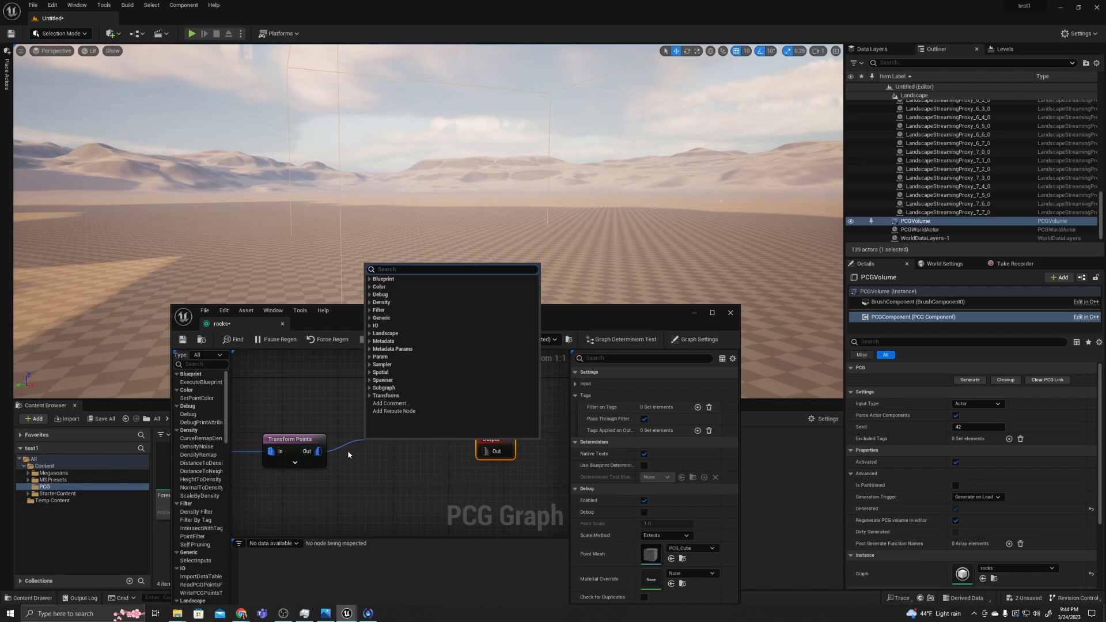
pyautogui.write('spawn')
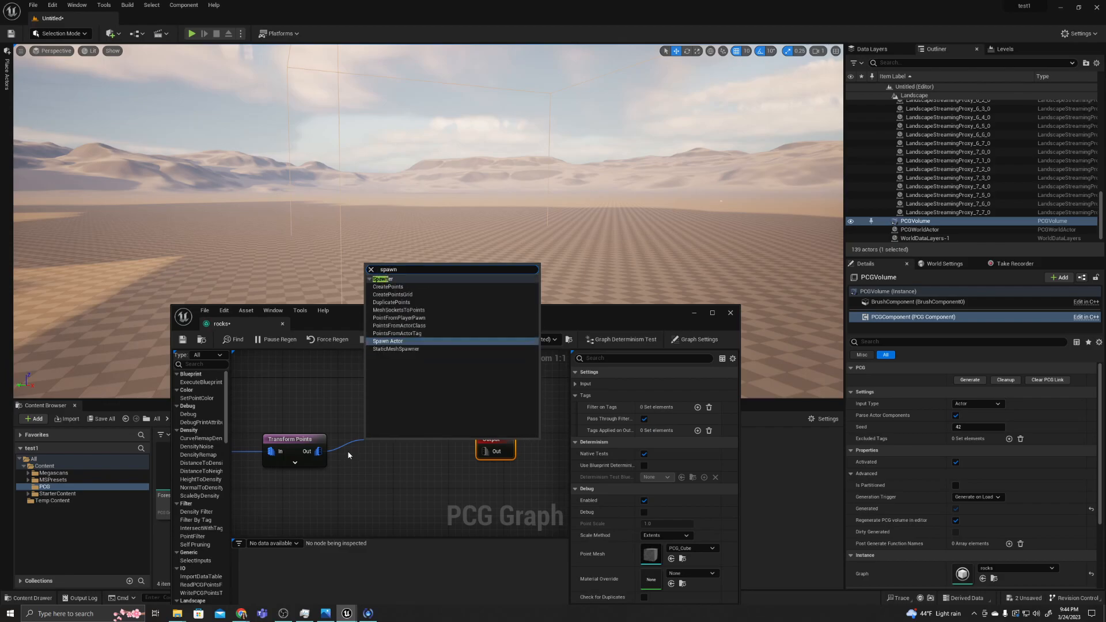
pyautogui.press('Down')
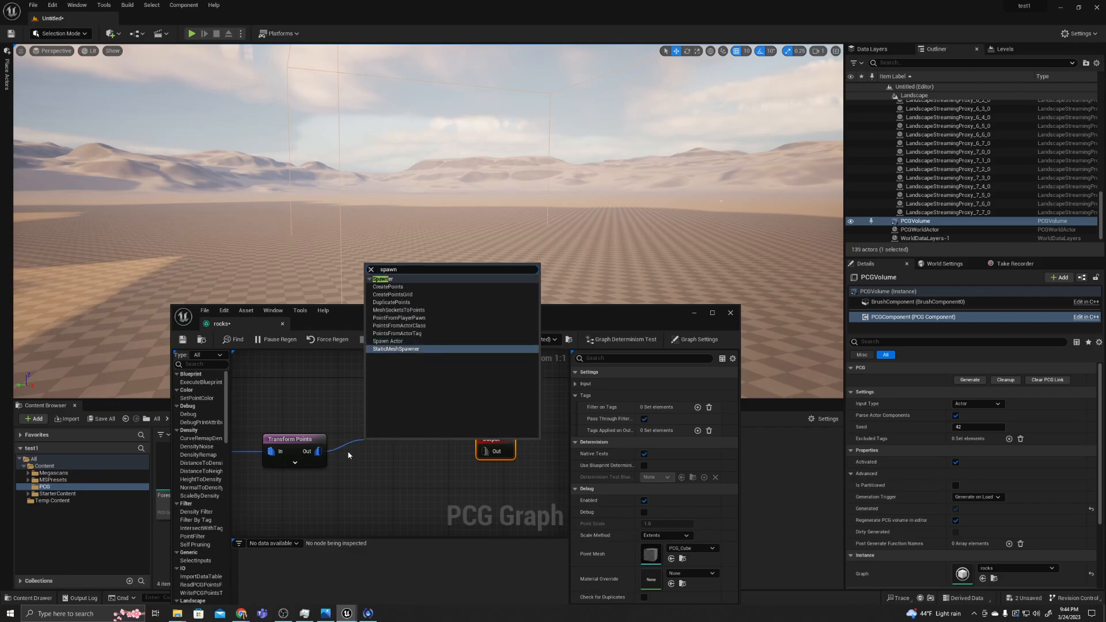
pyautogui.press('Escape')
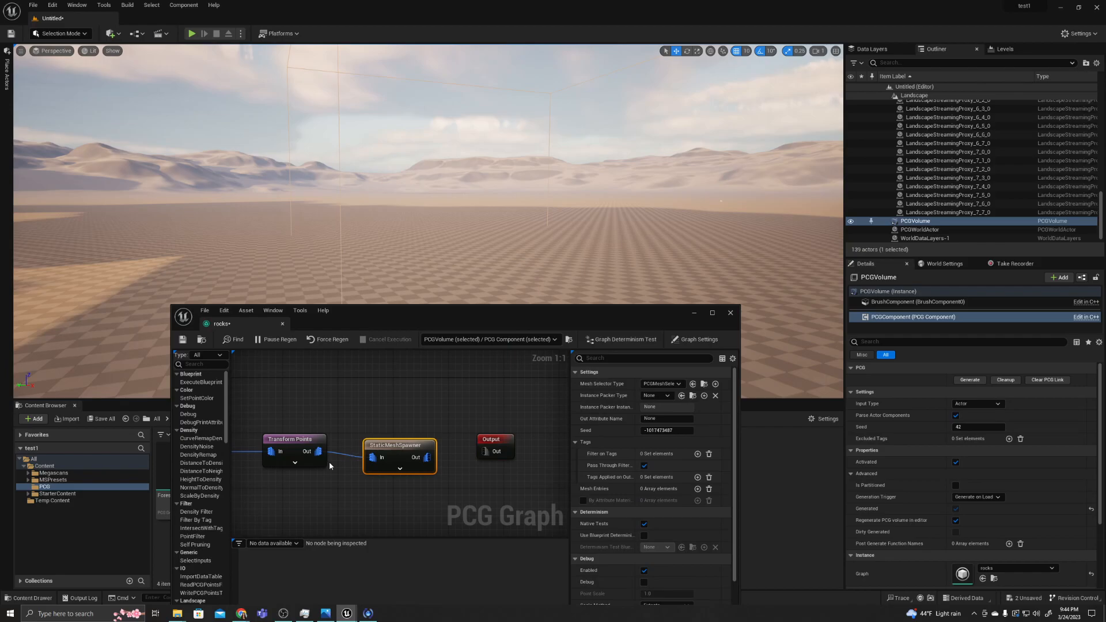
pyautogui.rightClick(370, 445)
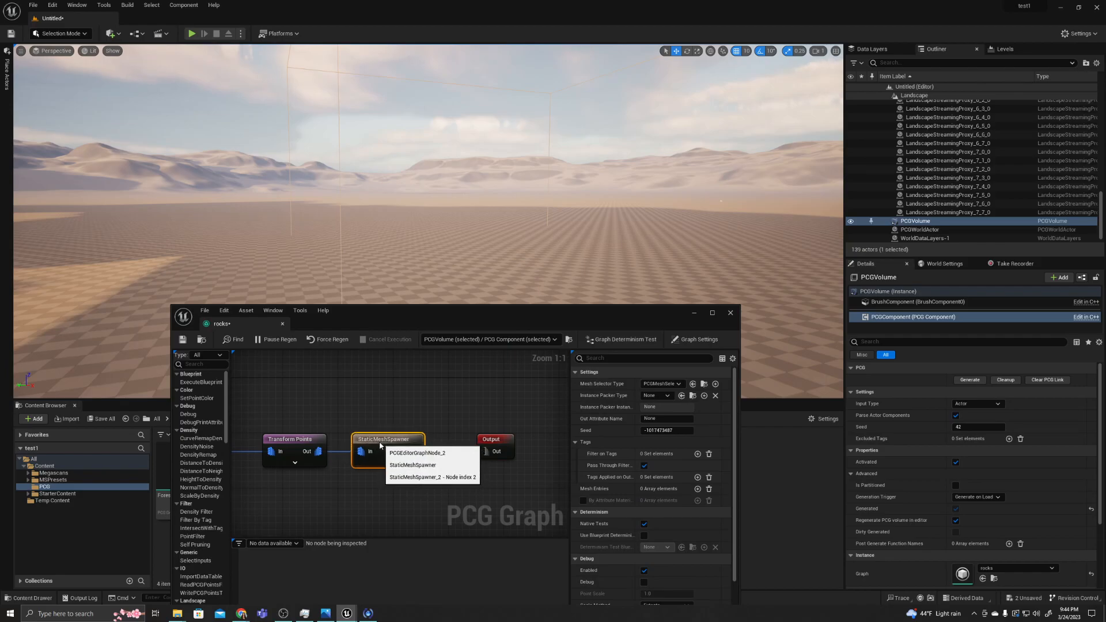
pyautogui.click(438, 477)
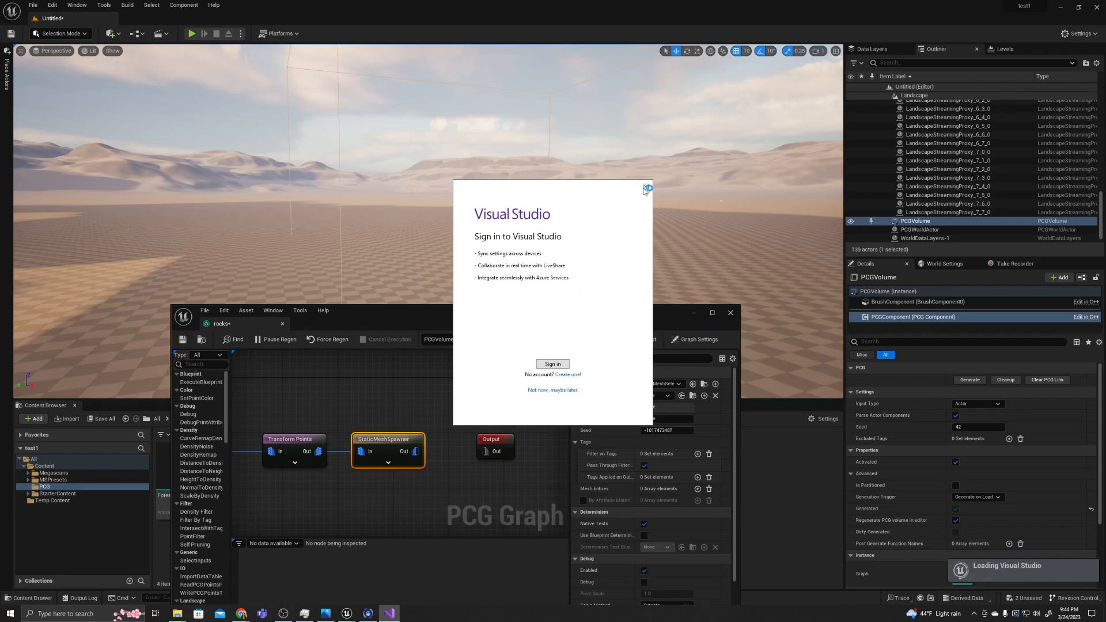
pyautogui.click(645, 188)
pyautogui.click(577, 340)
# - Move the graph window higher and add two Mesh Entries elements to the StaticMeshSpawner
pyautogui.moveTo(601, 315); pyautogui.dragTo(636, 218)
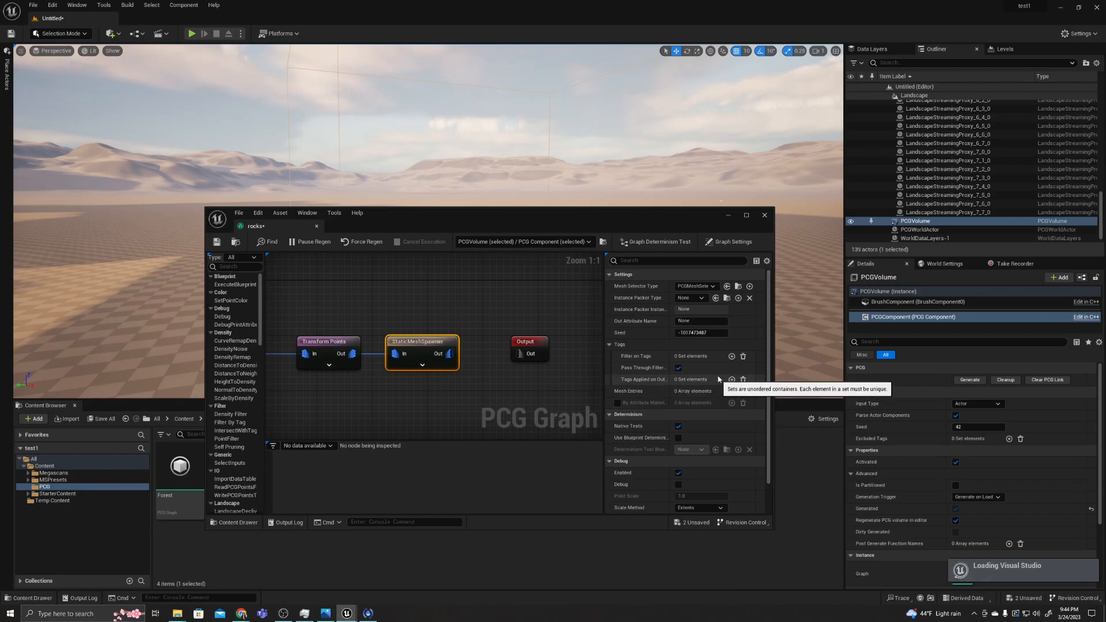
pyautogui.scroll(-3, 703, 363)
pyautogui.scroll(3, 640, 351)
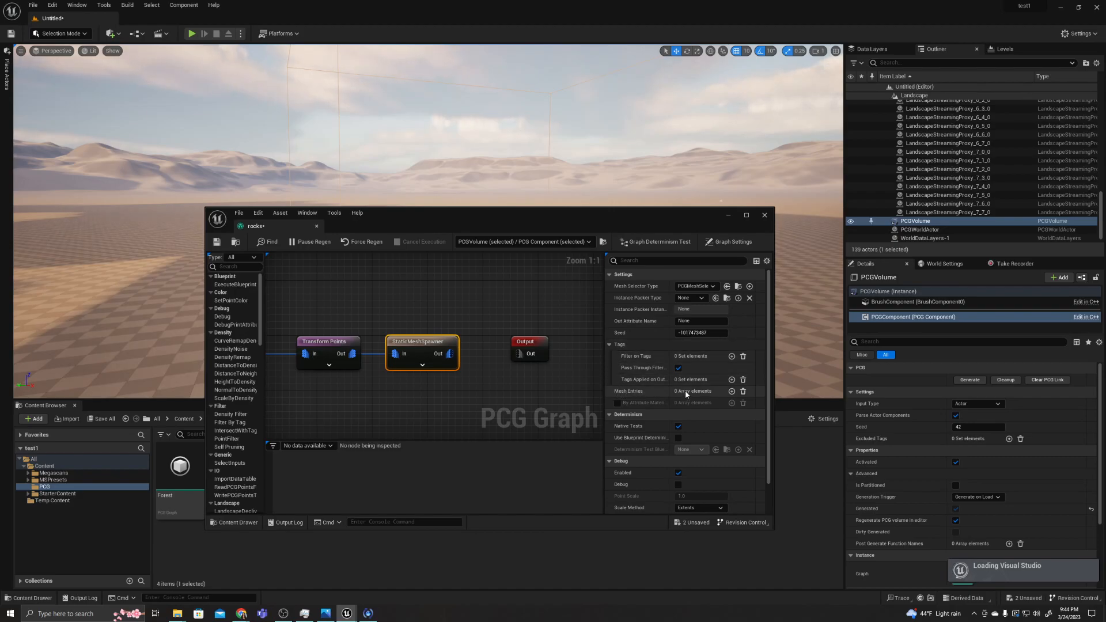
pyautogui.click(732, 392)
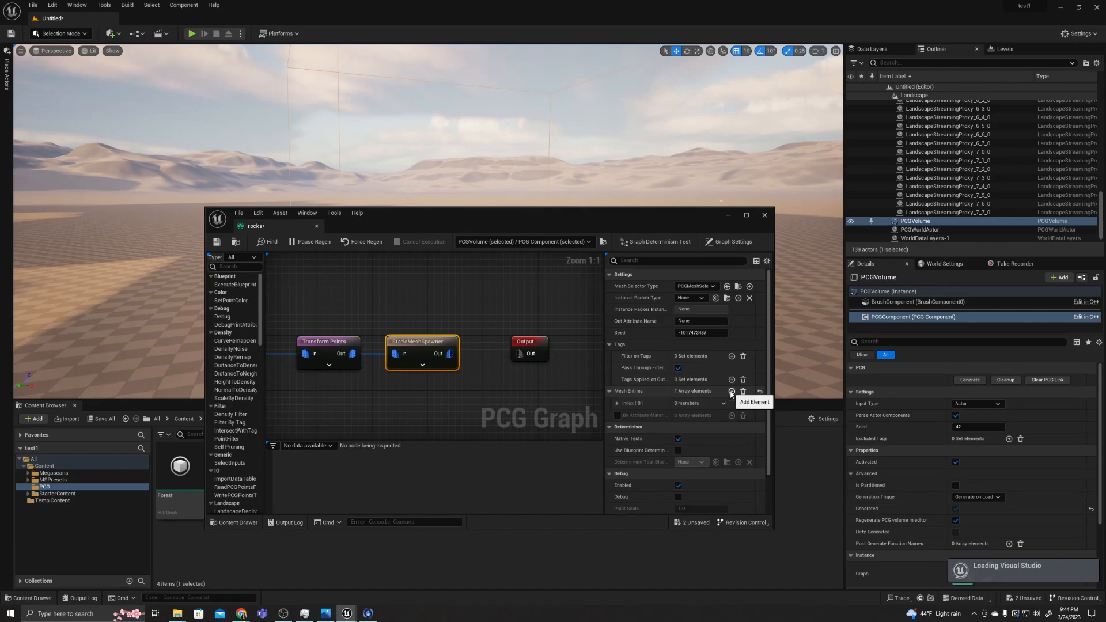
pyautogui.click(732, 392)
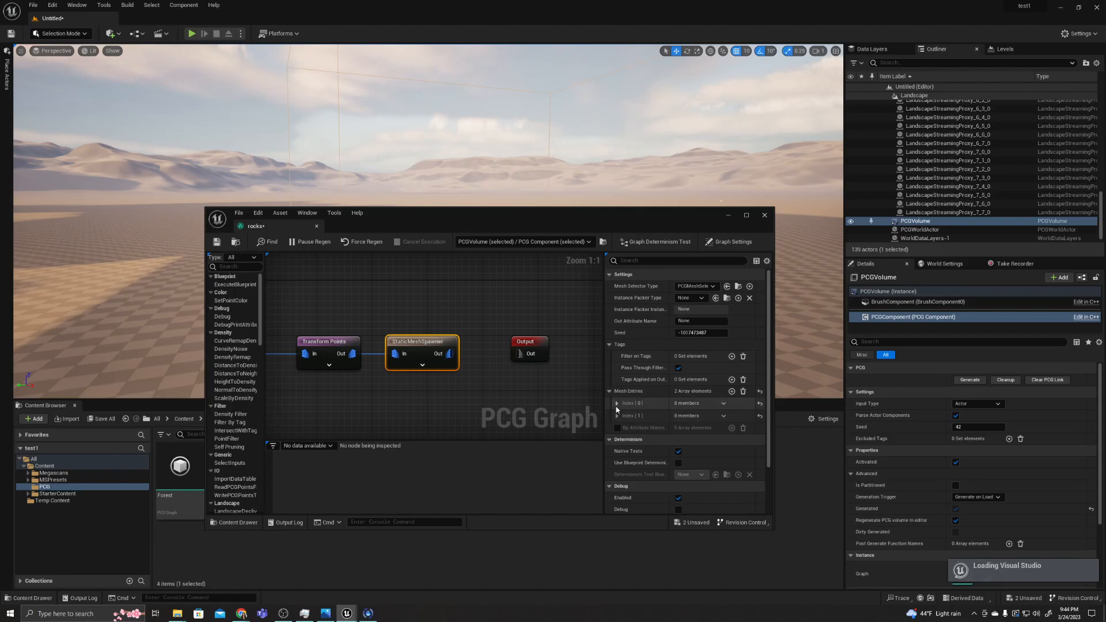
# - Search the meshes for "moss" and assign the S_Mossy_Forest_Boulder_wc1kebr static mesh to Mesh Entries index 0
pyautogui.click(618, 403)
pyautogui.click(723, 417)
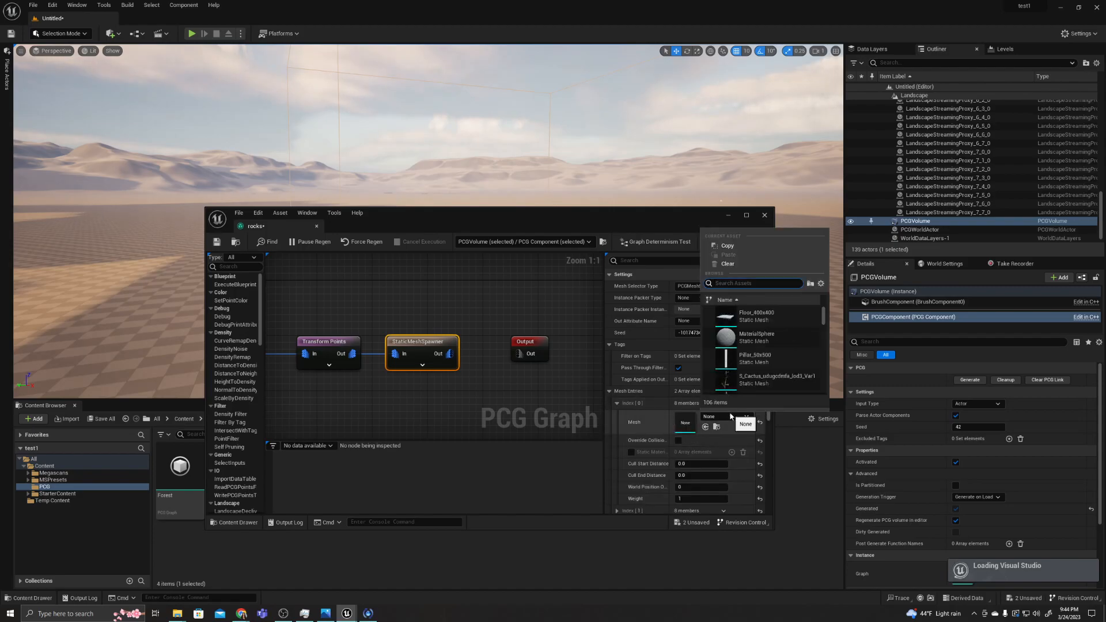
pyautogui.scroll(-3, 737, 374)
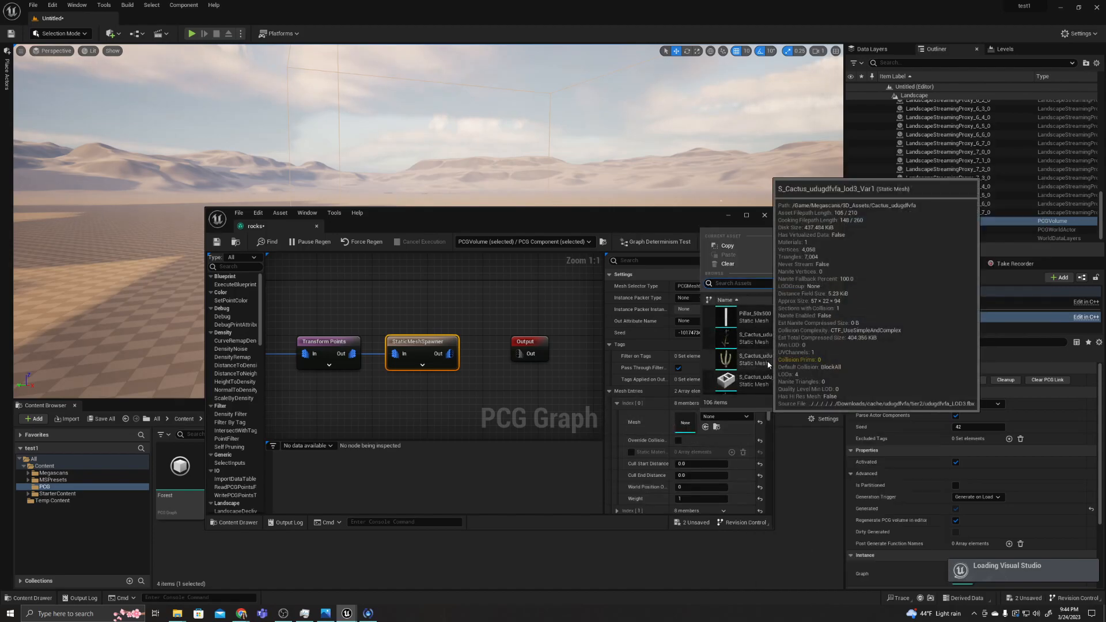
pyautogui.scroll(-2, 766, 365)
pyautogui.write('rocks')
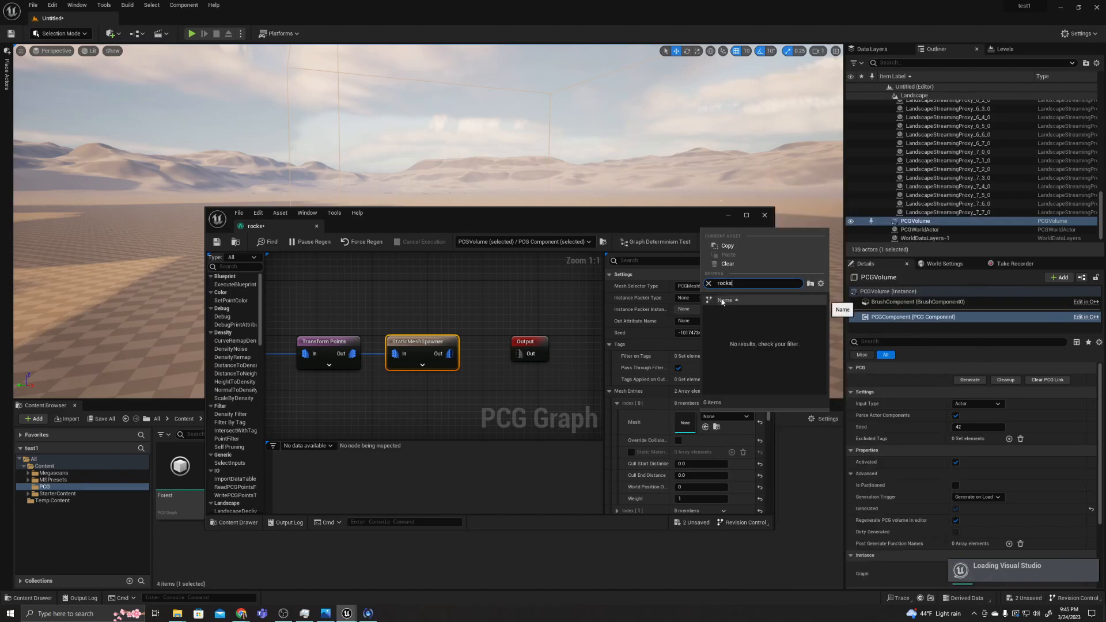
pyautogui.press('BackSpace')
pyautogui.press('BackSpace')
pyautogui.write('moss')
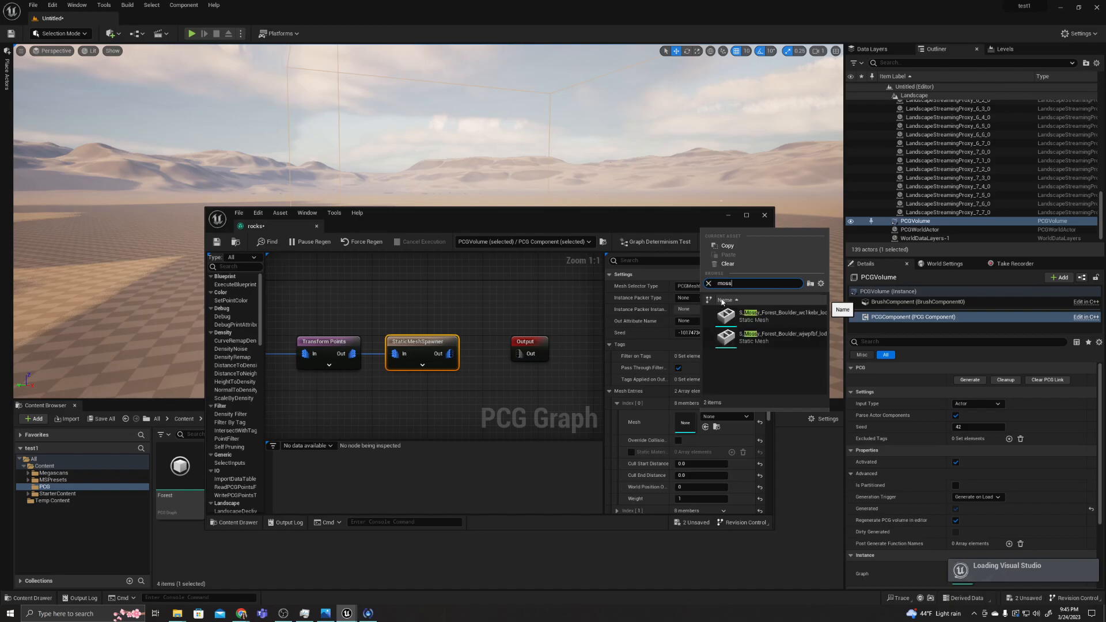
pyautogui.click(758, 322)
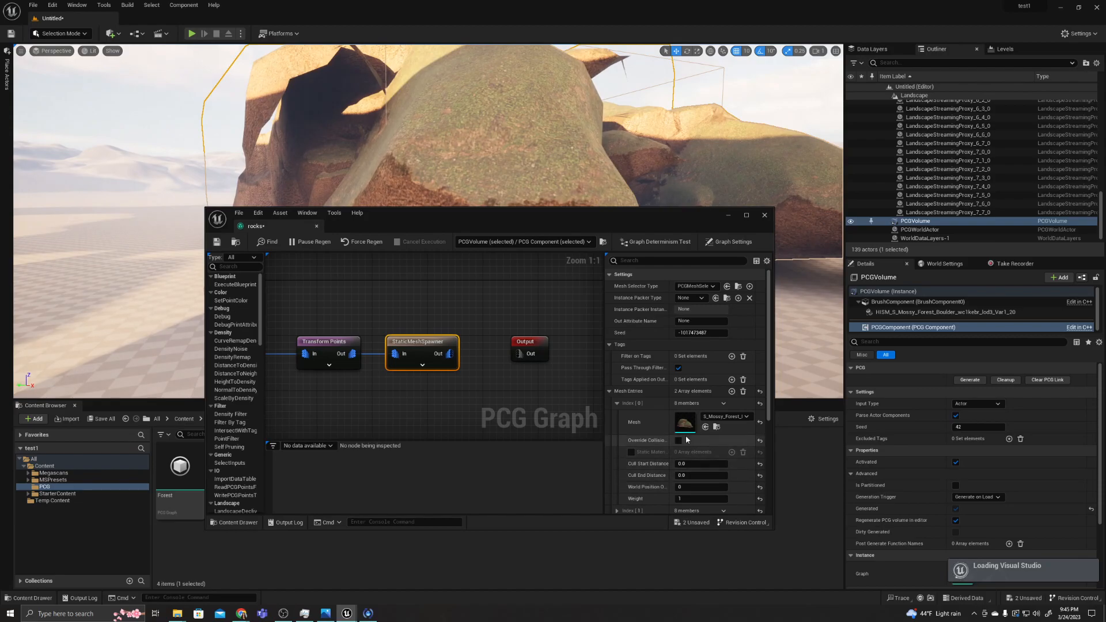
pyautogui.click(617, 405)
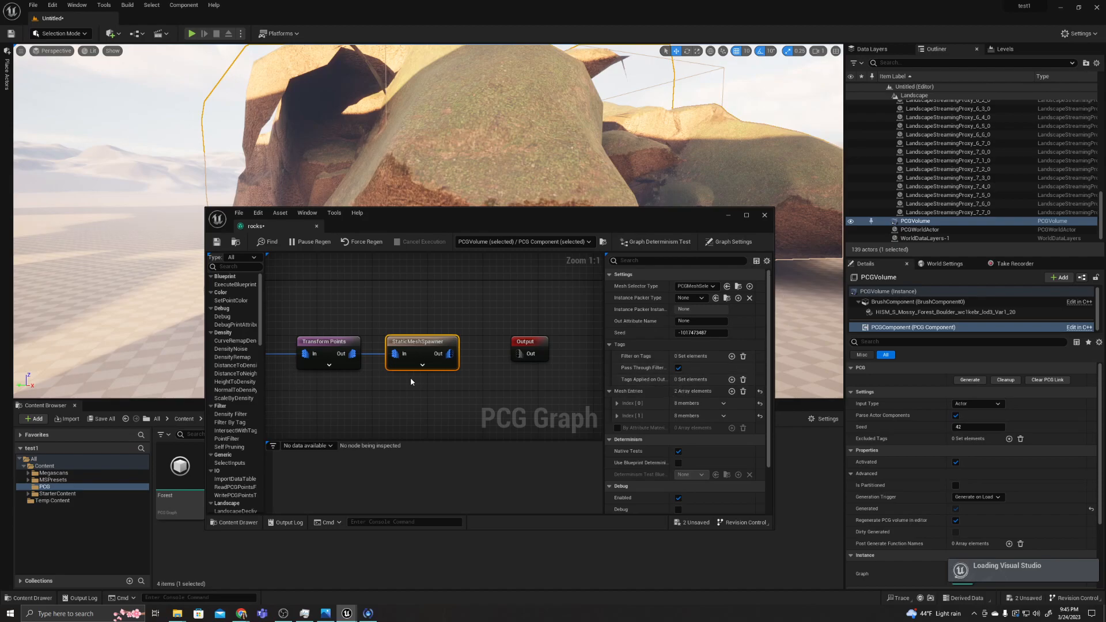
# - Set the PCGVolume's scale to 50 on all axes
pyautogui.scroll(-3, 289, 396)
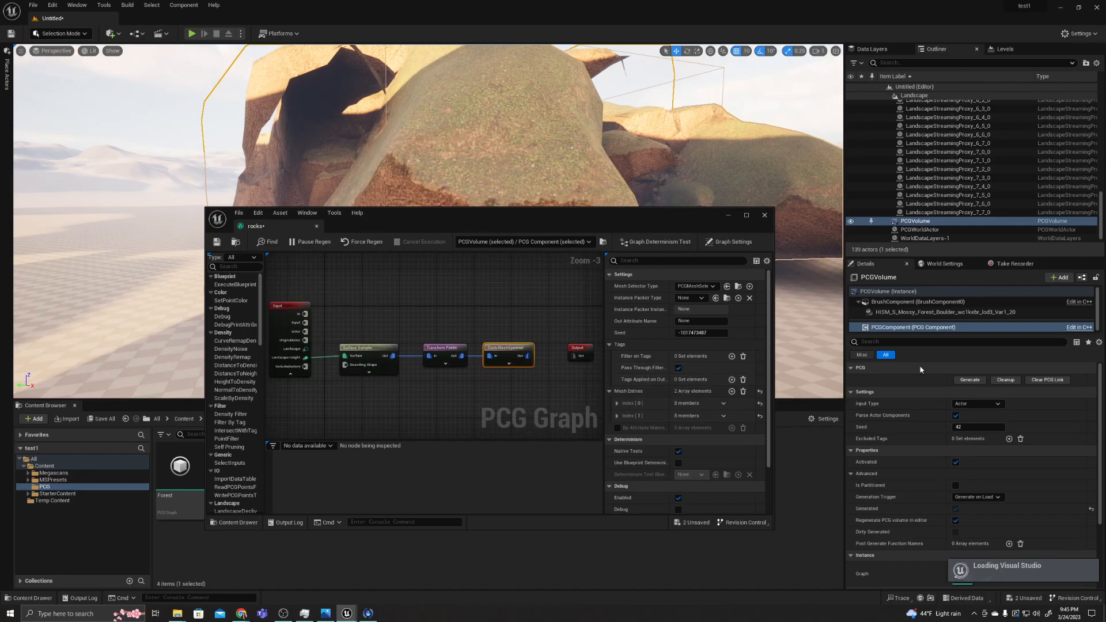
pyautogui.click(903, 291)
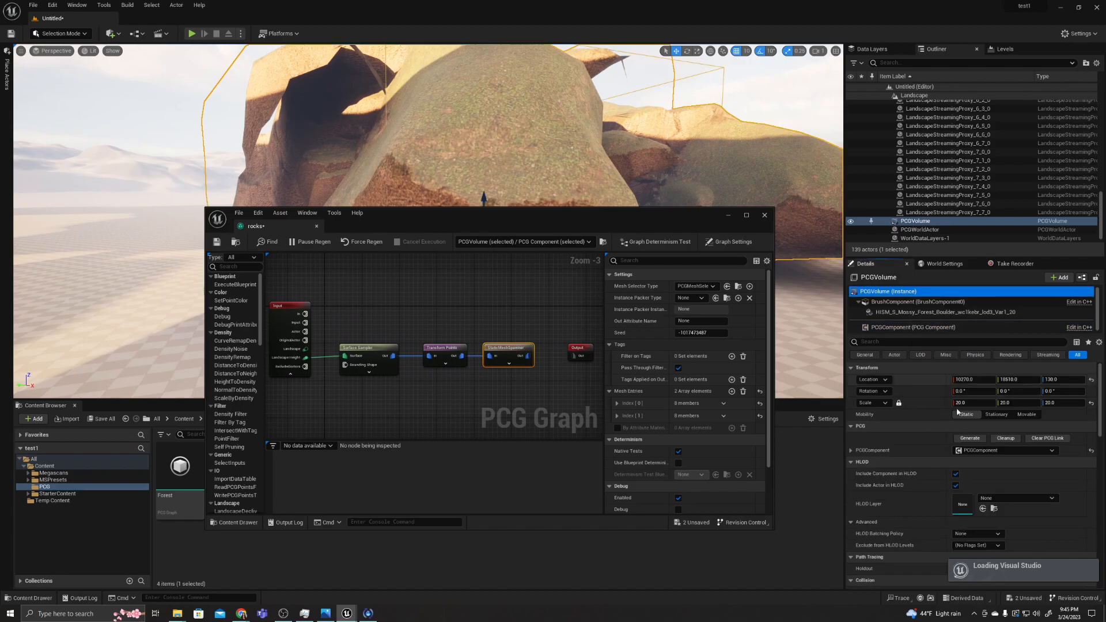
pyautogui.click(972, 403)
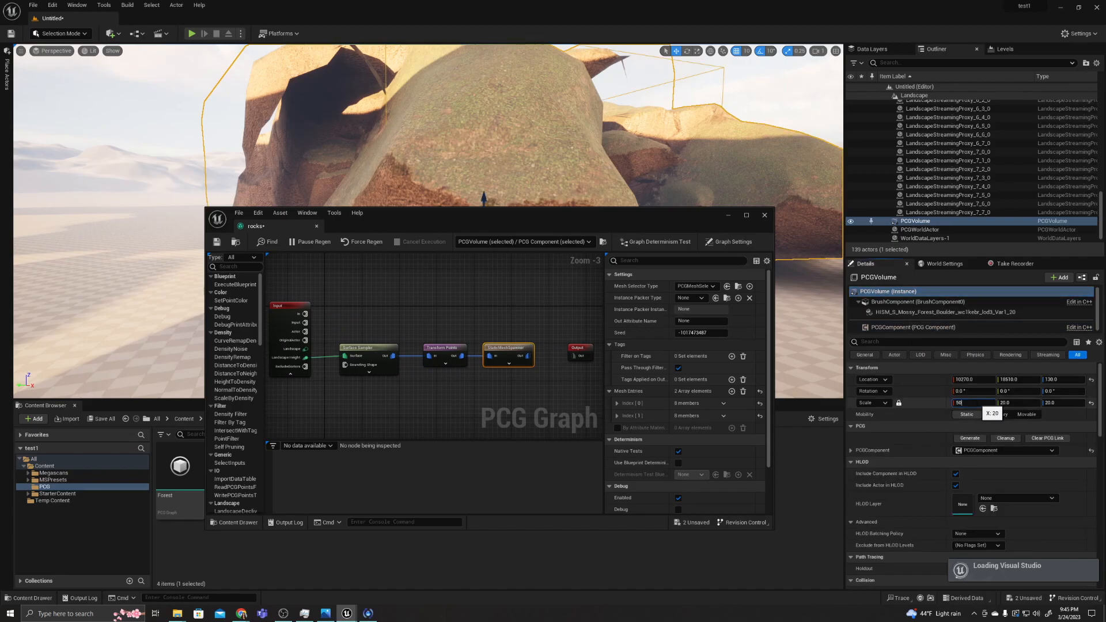
pyautogui.press('Return')
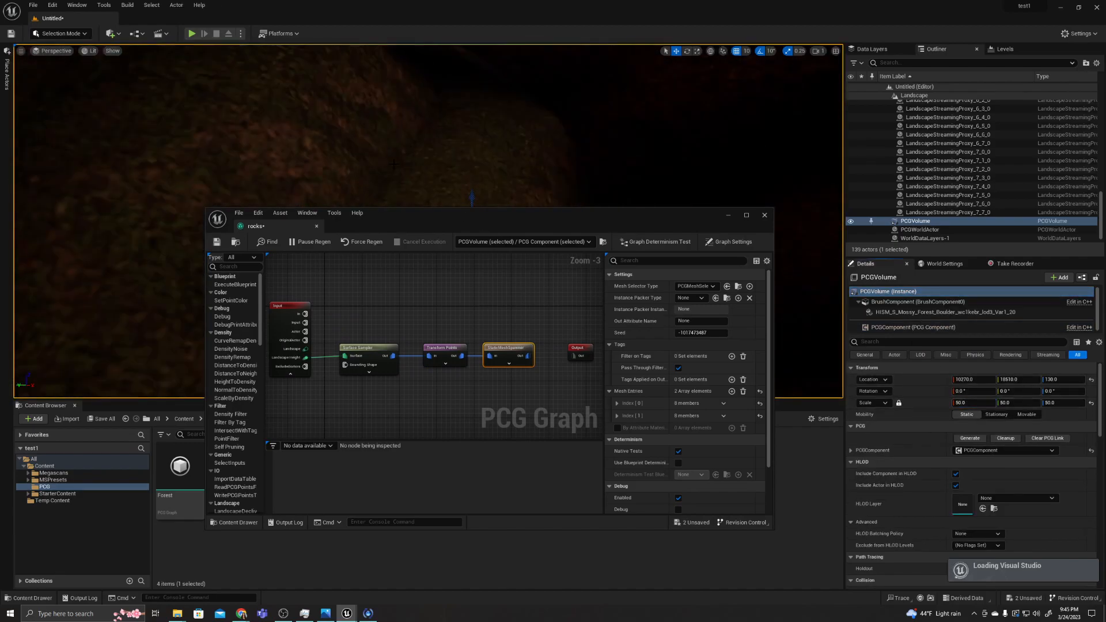
pyautogui.moveTo(398, 161); pyautogui.dragTo(409, 167, button='right')
# - Set the PCGVolume's scale to 100 on all axes, then frame the volume and move the graph window clear of it
pyautogui.click(973, 402)
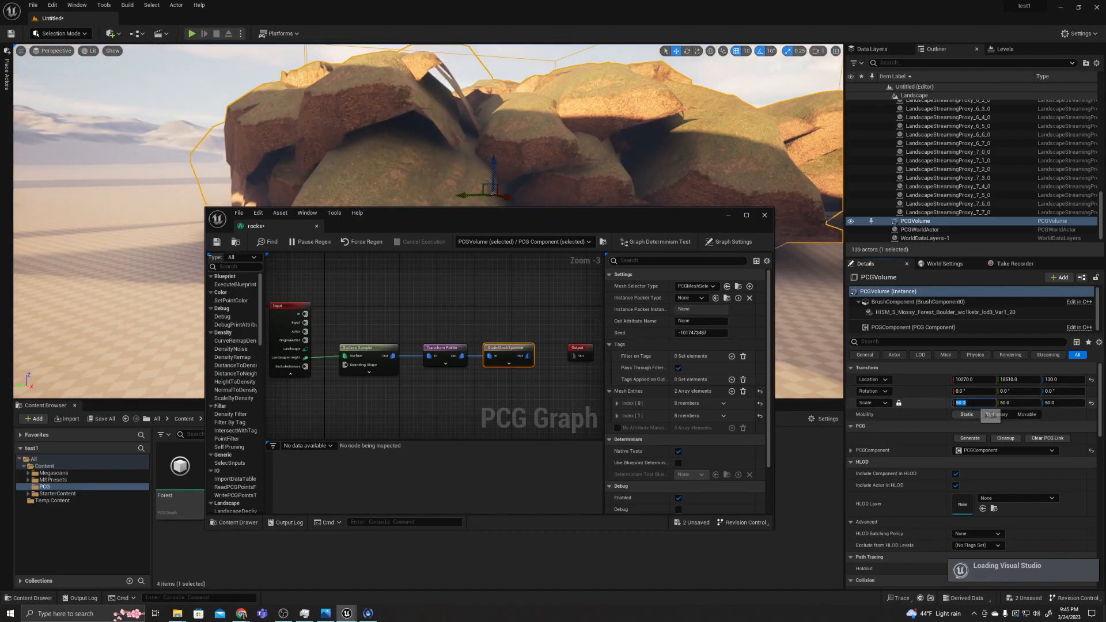
pyautogui.write('100')
pyautogui.press('Return')
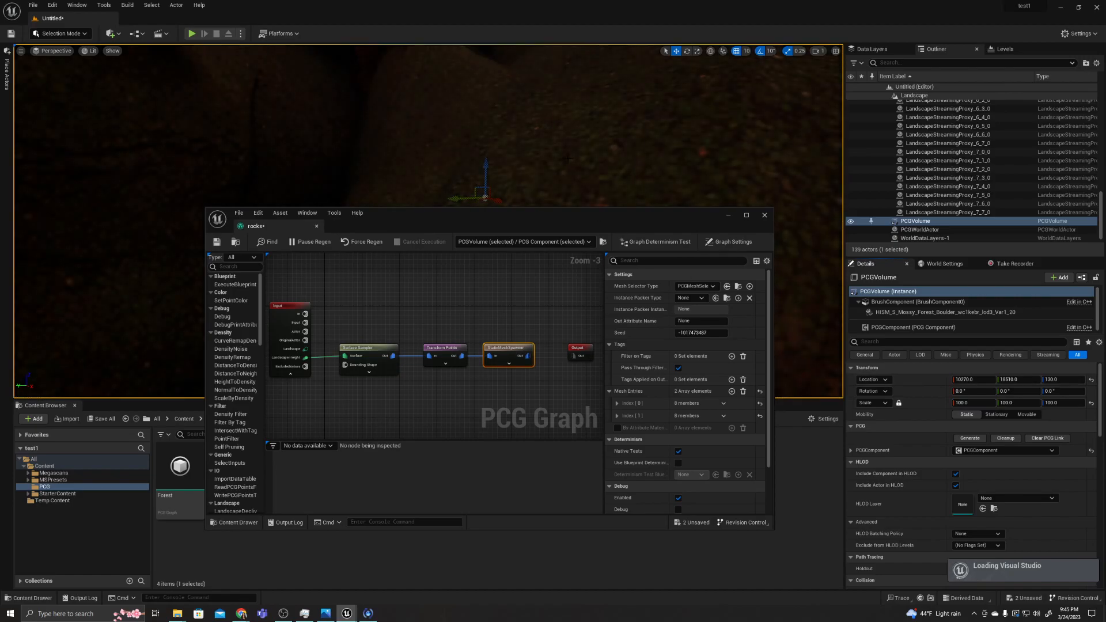
pyautogui.doubleClick(915, 220)
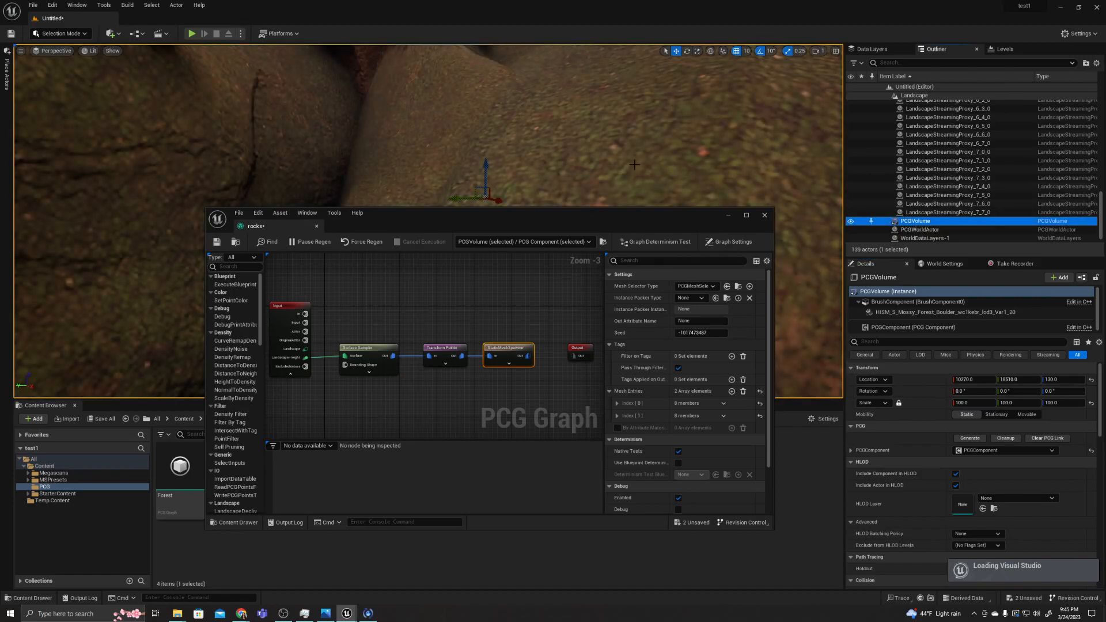
pyautogui.moveTo(539, 229); pyautogui.dragTo(518, 353)
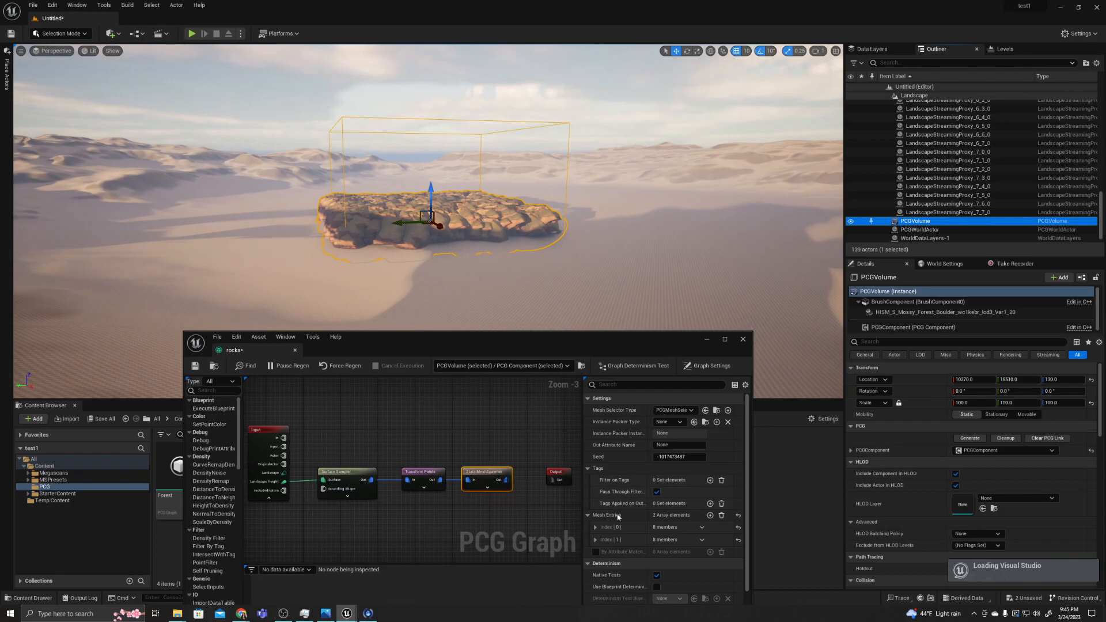
# - Search the meshes for "moss" and assign the S_Mossy_Forest_Boulder_wpwpfbf static mesh to Mesh Entries index 1
pyautogui.scroll(-3, 597, 511)
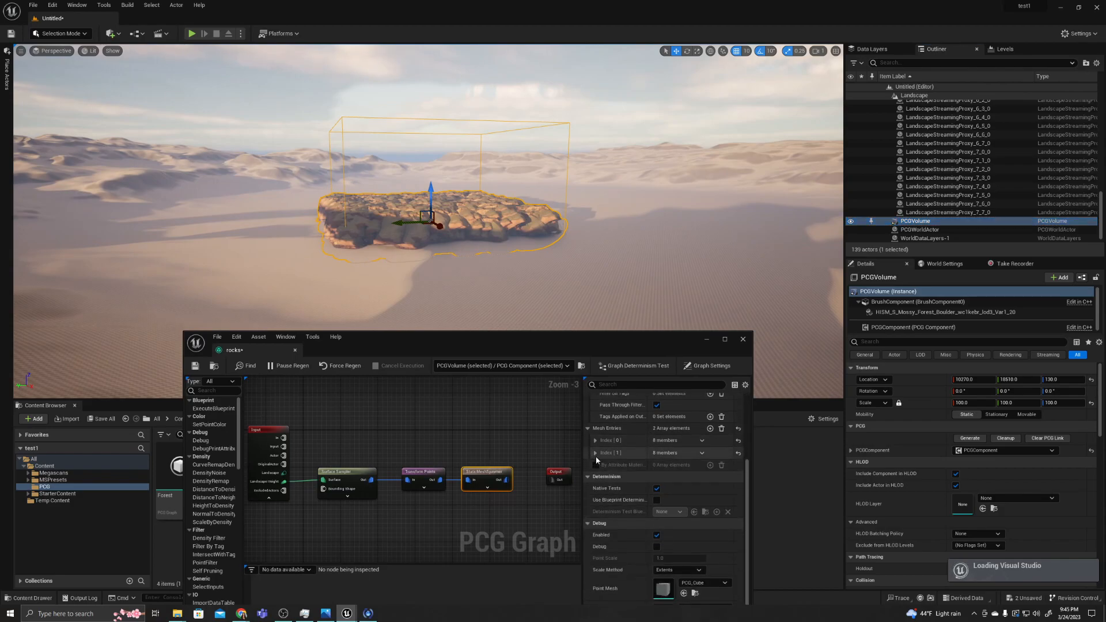
pyautogui.click(595, 454)
pyautogui.click(698, 468)
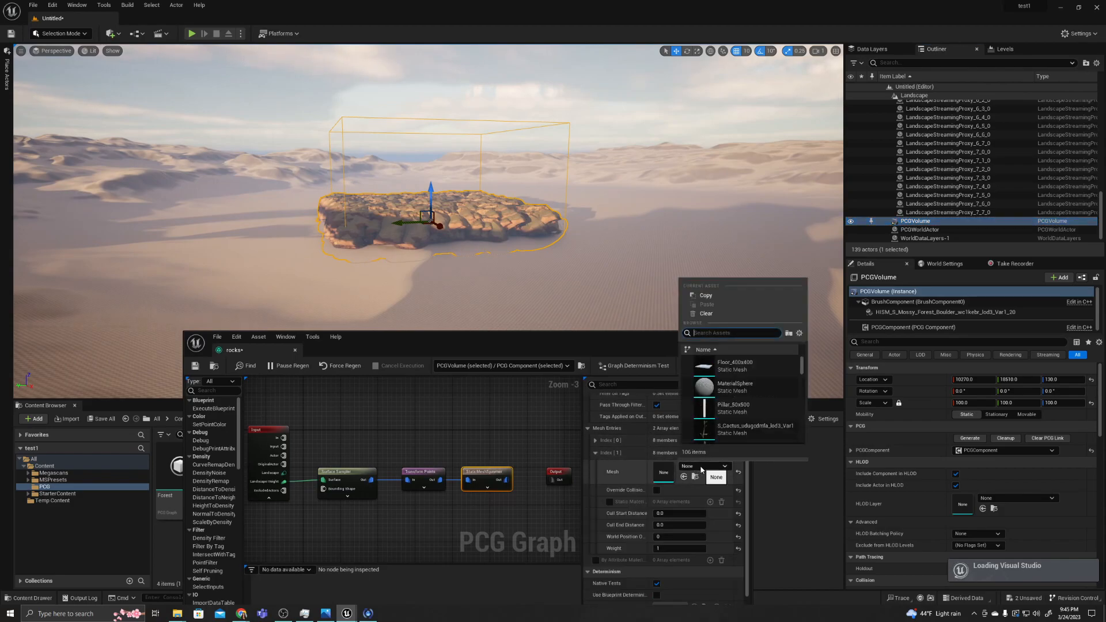
pyautogui.write('moss')
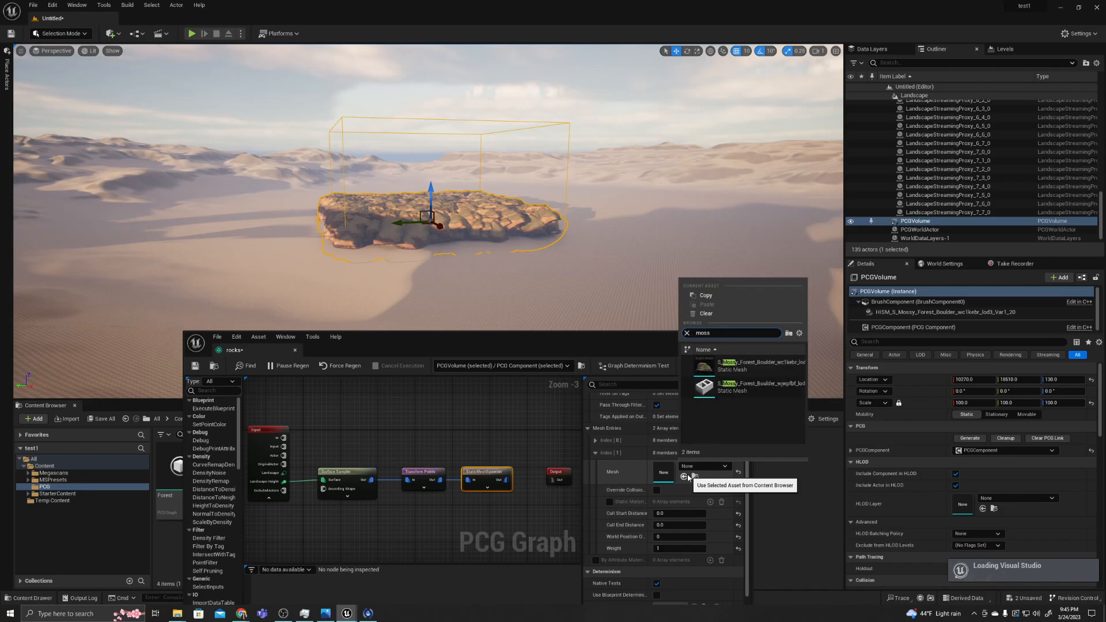
pyautogui.click(737, 389)
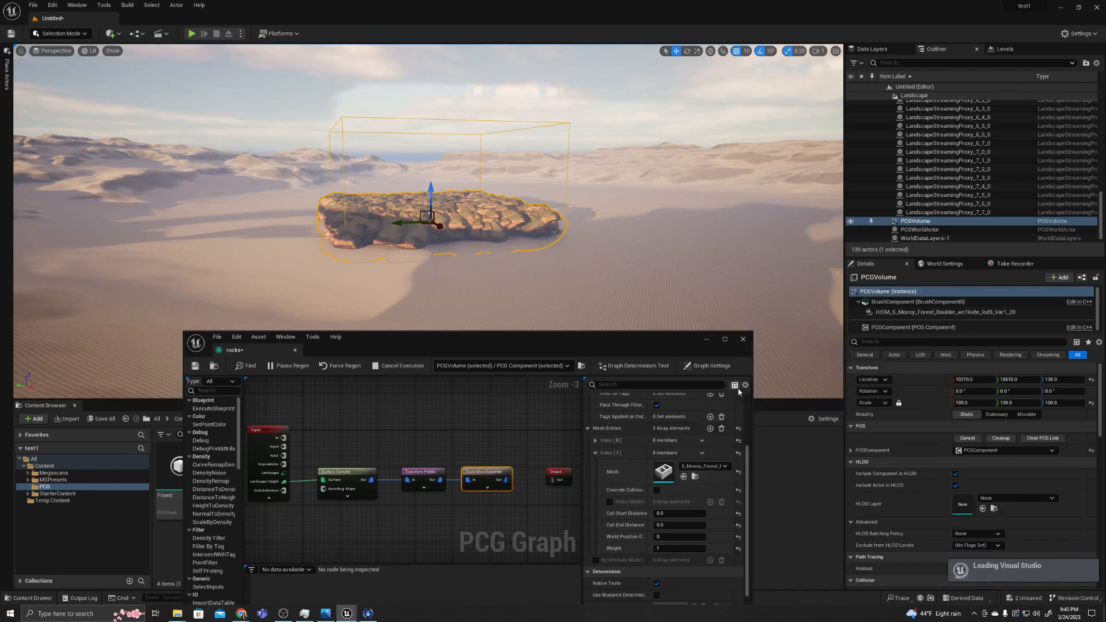
pyautogui.click(737, 388)
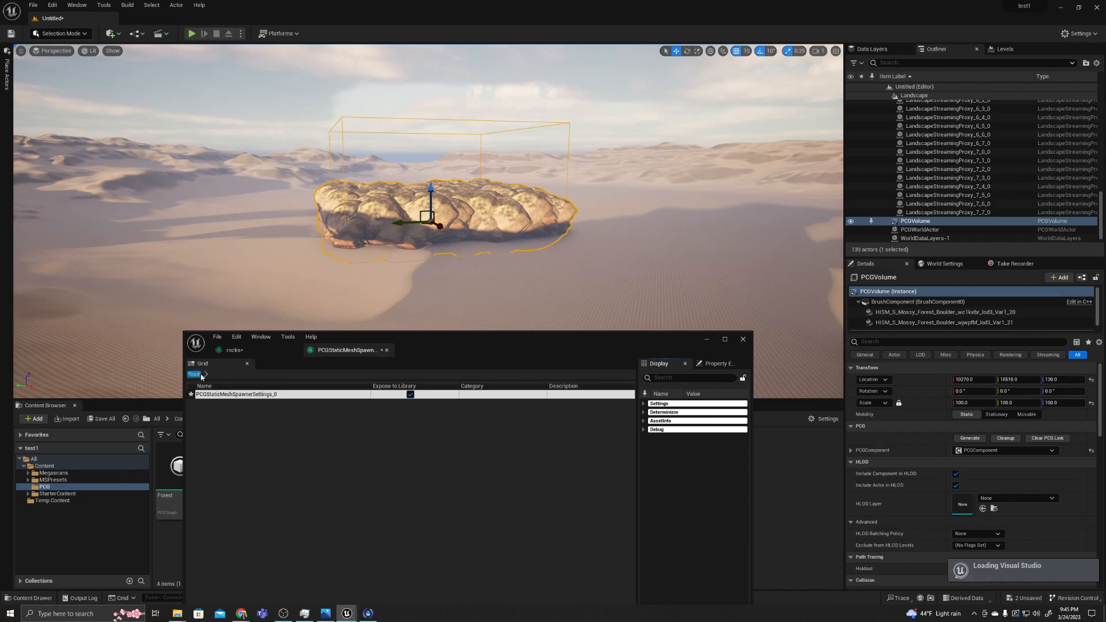
pyautogui.click(271, 349)
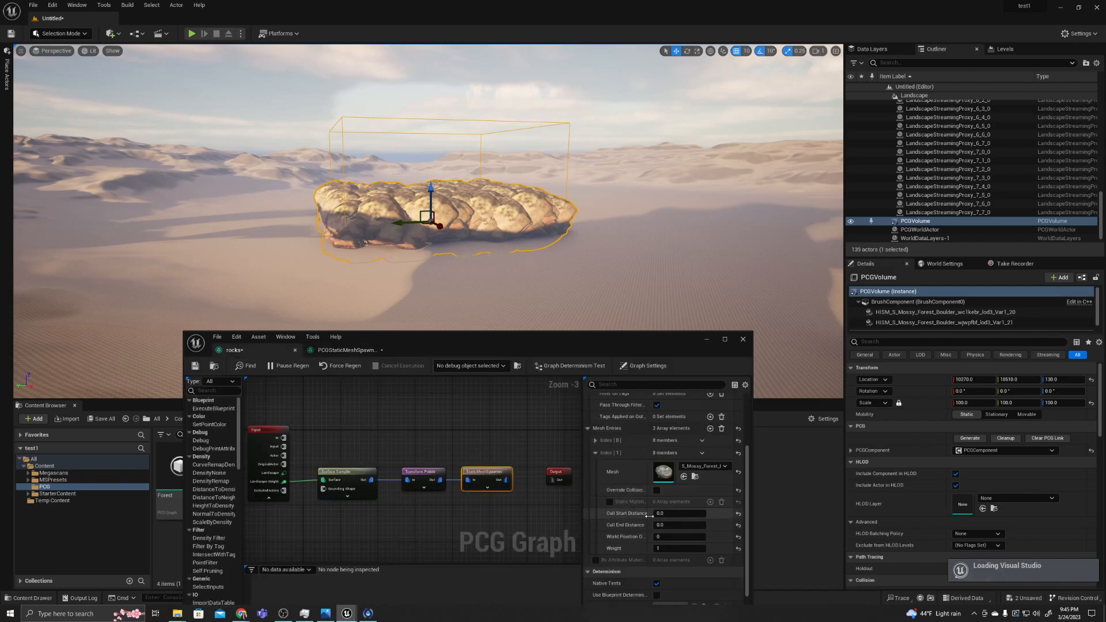
# - Set the weight of Mesh Entries index 0 to 2 and the weight of index 1 to 0
pyautogui.click(596, 443)
pyautogui.scroll(-2, 669, 493)
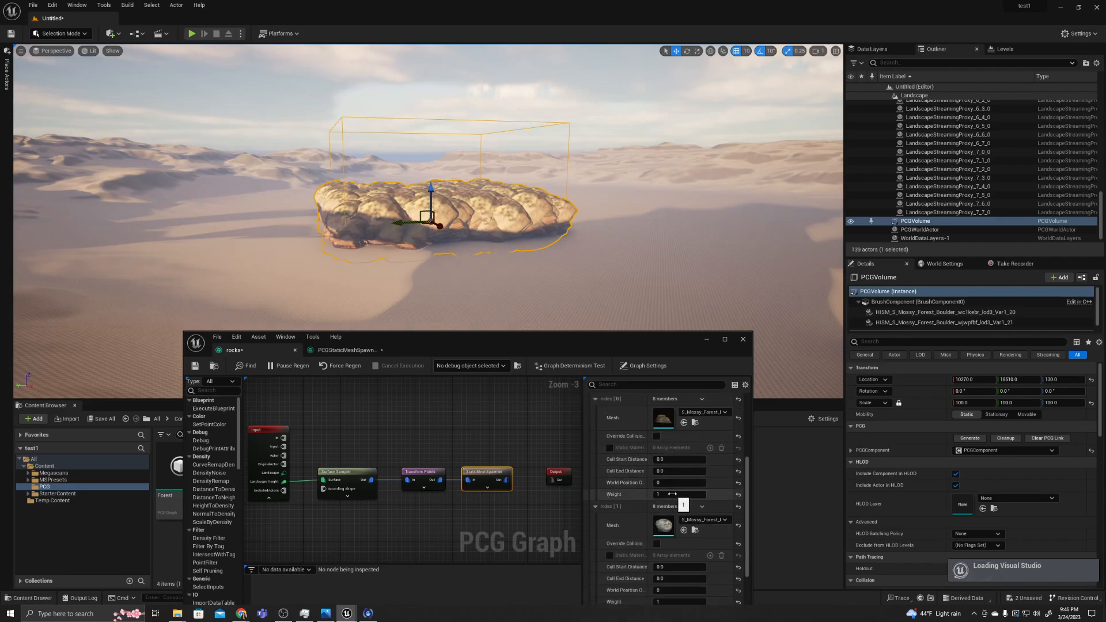
pyautogui.scroll(-3, 672, 494)
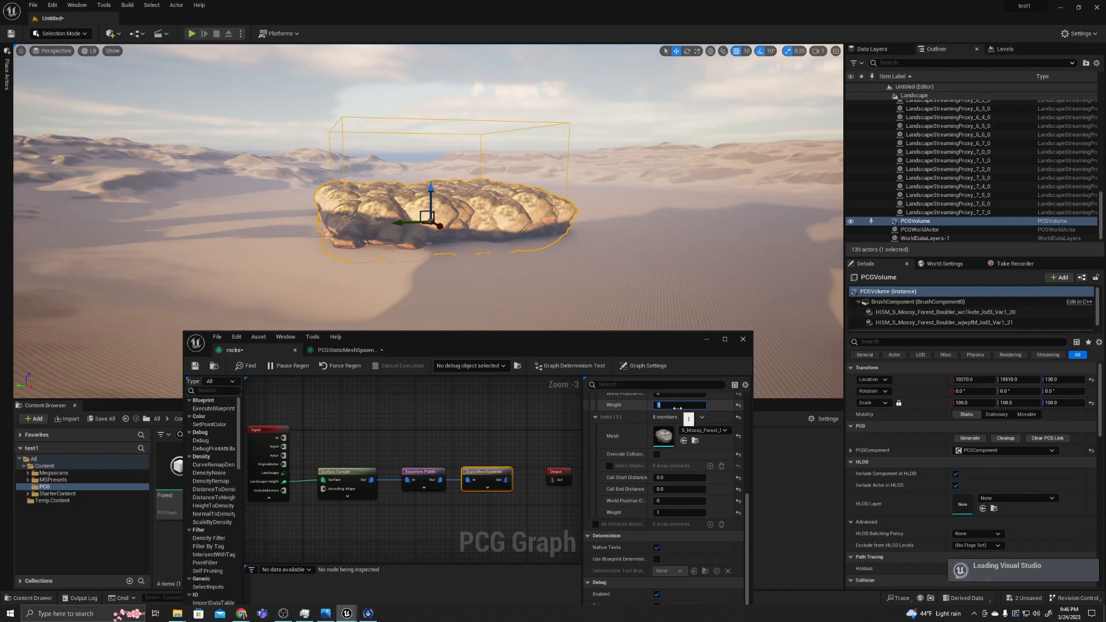
pyautogui.write('2')
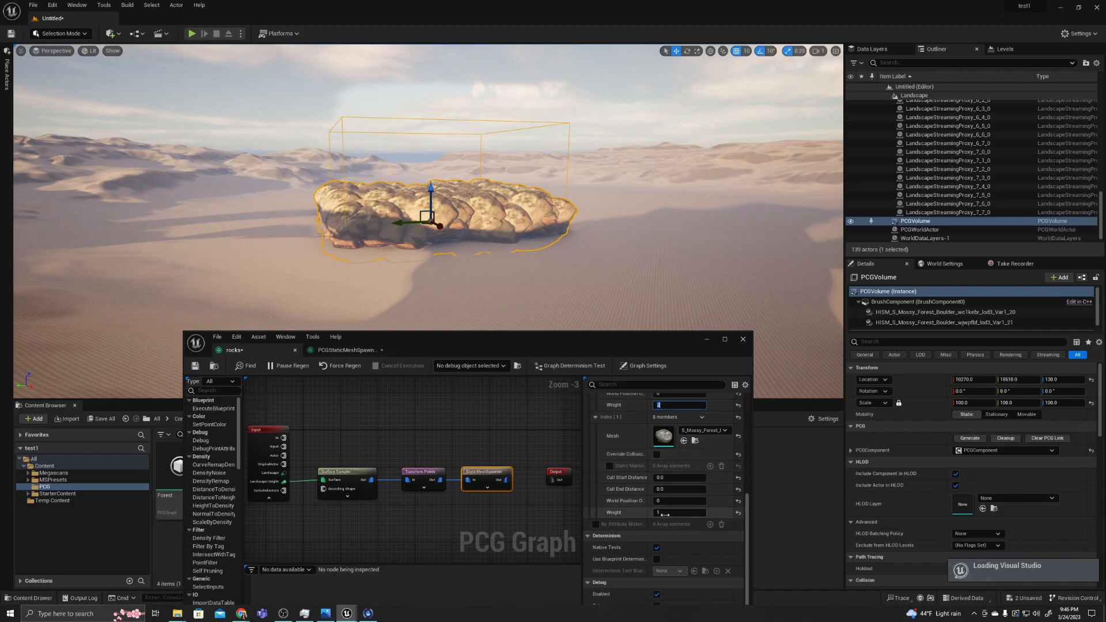
pyautogui.click(664, 514)
pyautogui.write('0')
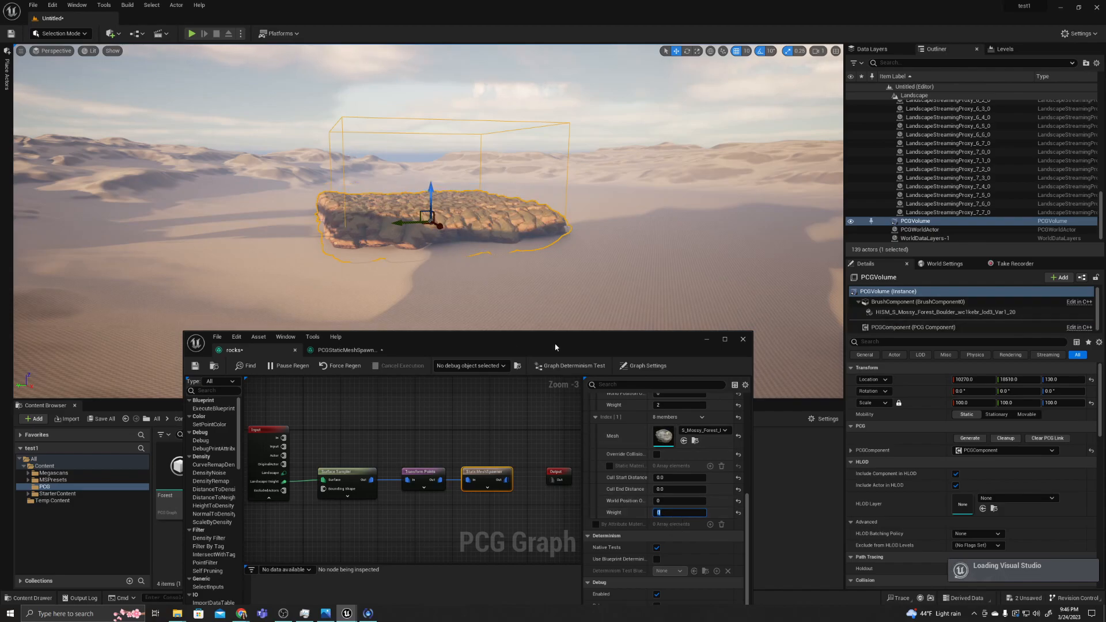
# - Set the weights of both Mesh Entries, index 0 and index 1, to 1
pyautogui.click(672, 405)
pyautogui.write('1')
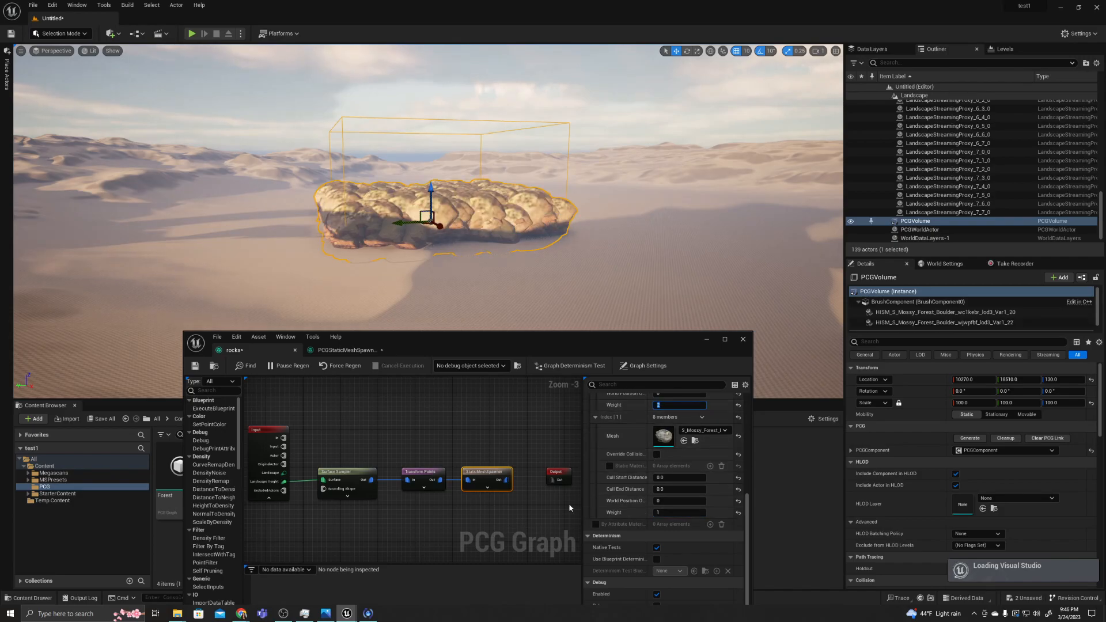
pyautogui.scroll(3, 615, 491)
pyautogui.press('Return')
# - Set the Surface Sampler node's Point Extents to 100 on all three axes
pyautogui.rightClick(410, 480)
pyautogui.press('Escape')
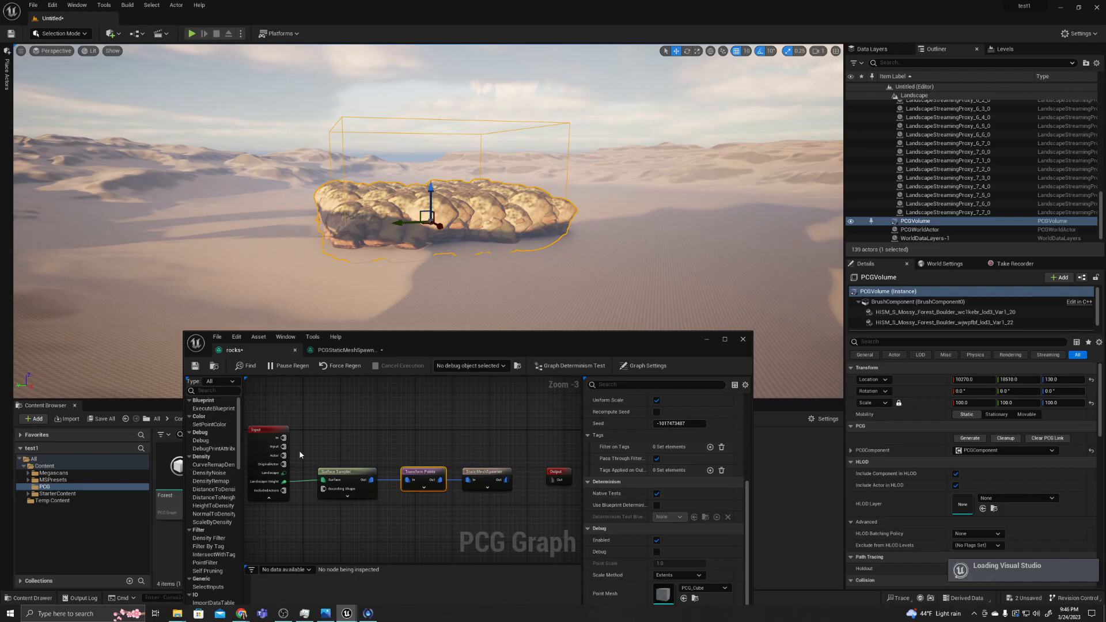
pyautogui.click(257, 434)
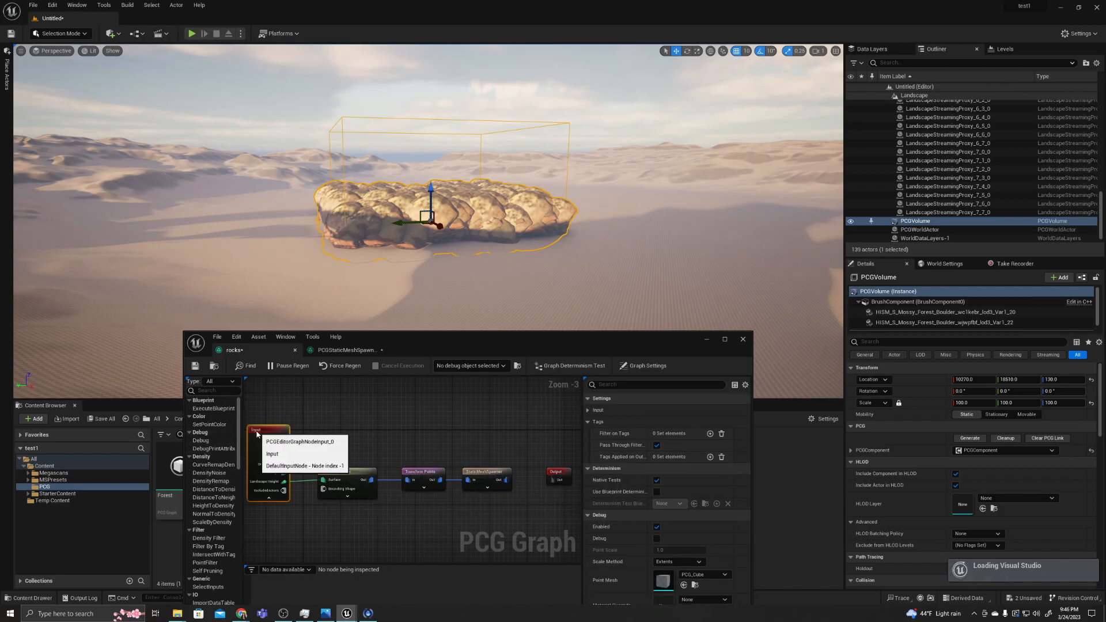
pyautogui.click(344, 474)
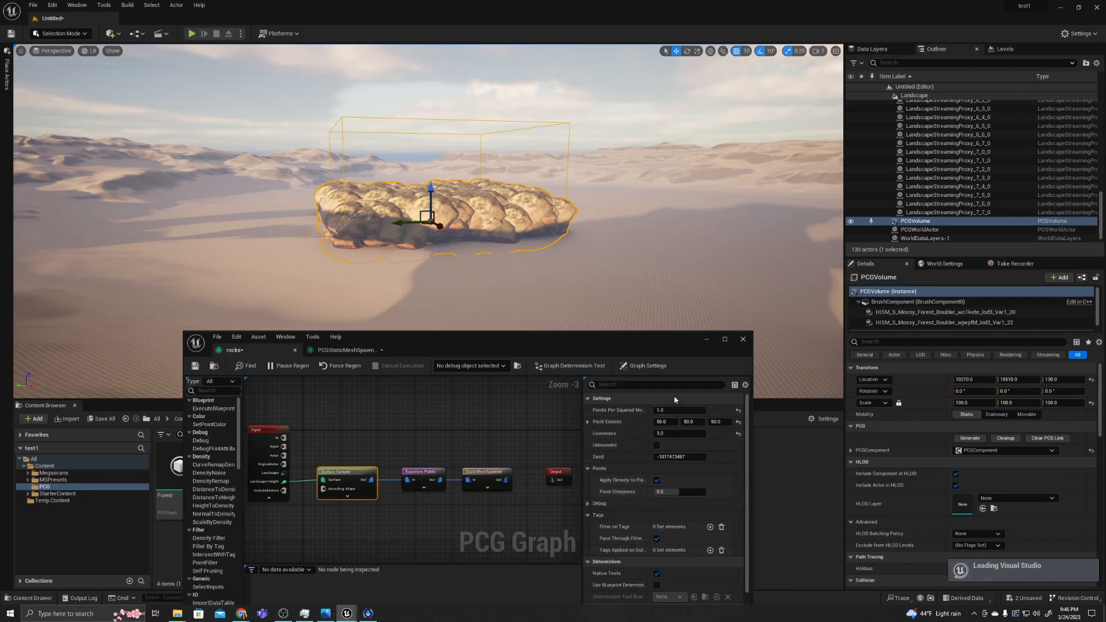
pyautogui.click(675, 421)
pyautogui.write('100')
pyautogui.press('Tab')
pyautogui.write('100')
pyautogui.click(717, 421)
pyautogui.write('100')
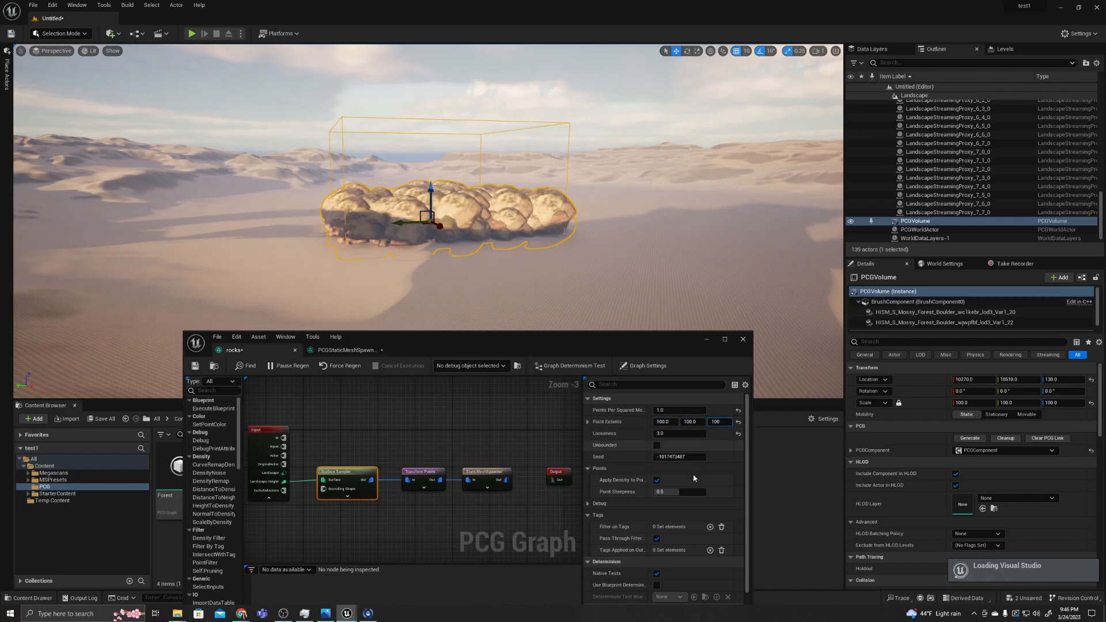
# - Set the Surface Sampler's Points Per Squared Meter to 0.1 and its seed to 5
pyautogui.click(684, 411)
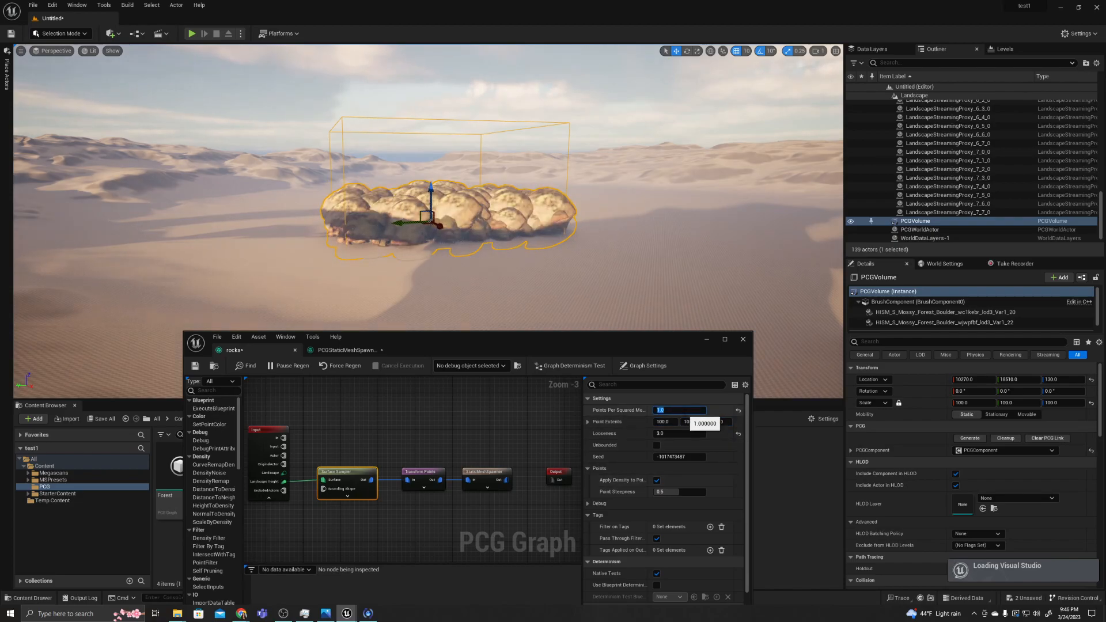
pyautogui.press('Return')
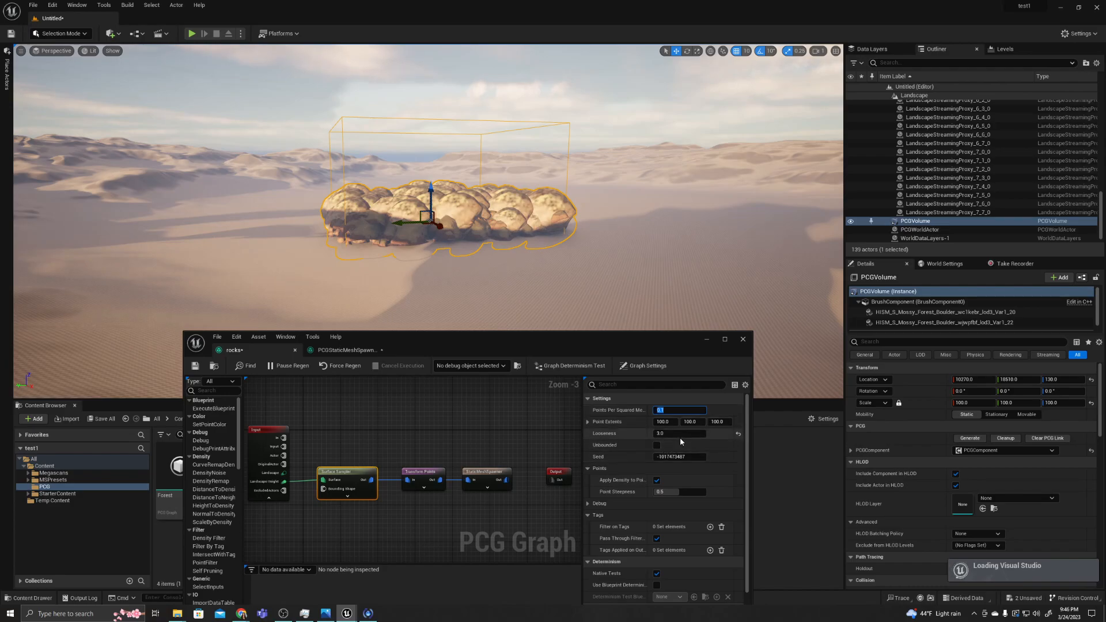
pyautogui.click(667, 457)
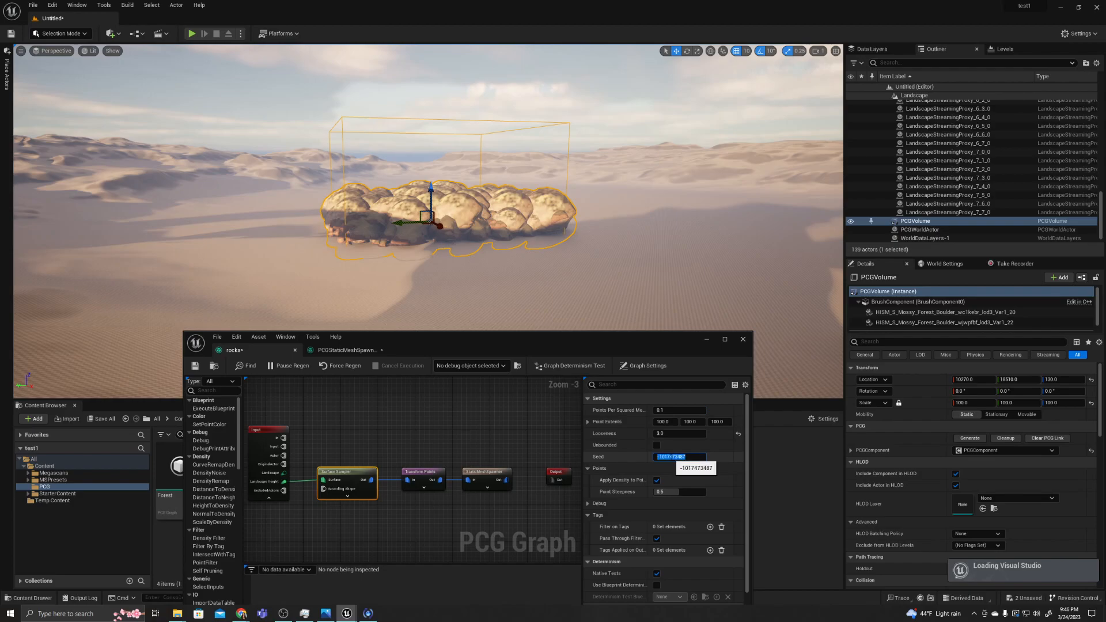
pyautogui.write('5')
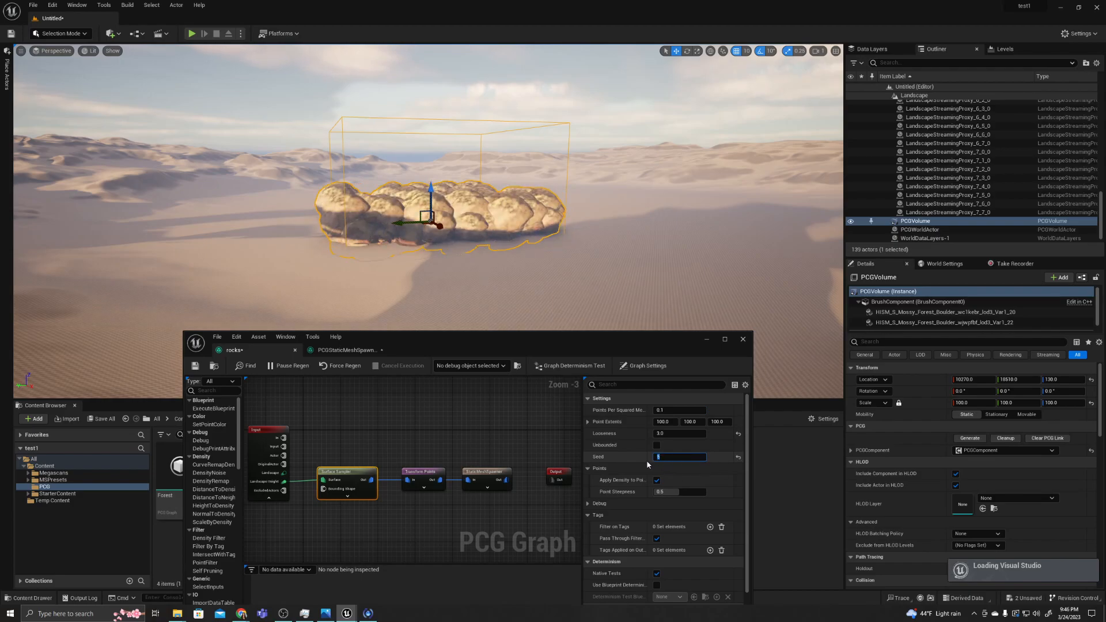
pyautogui.scroll(3, 438, 183)
pyautogui.scroll(1, 440, 182)
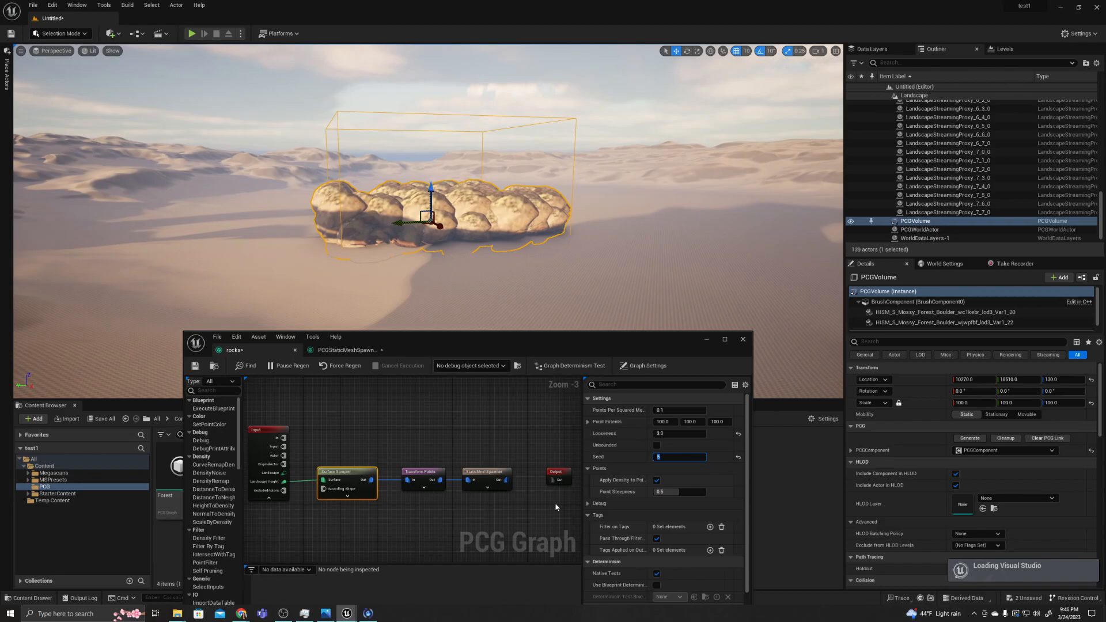
pyautogui.scroll(-1, 630, 473)
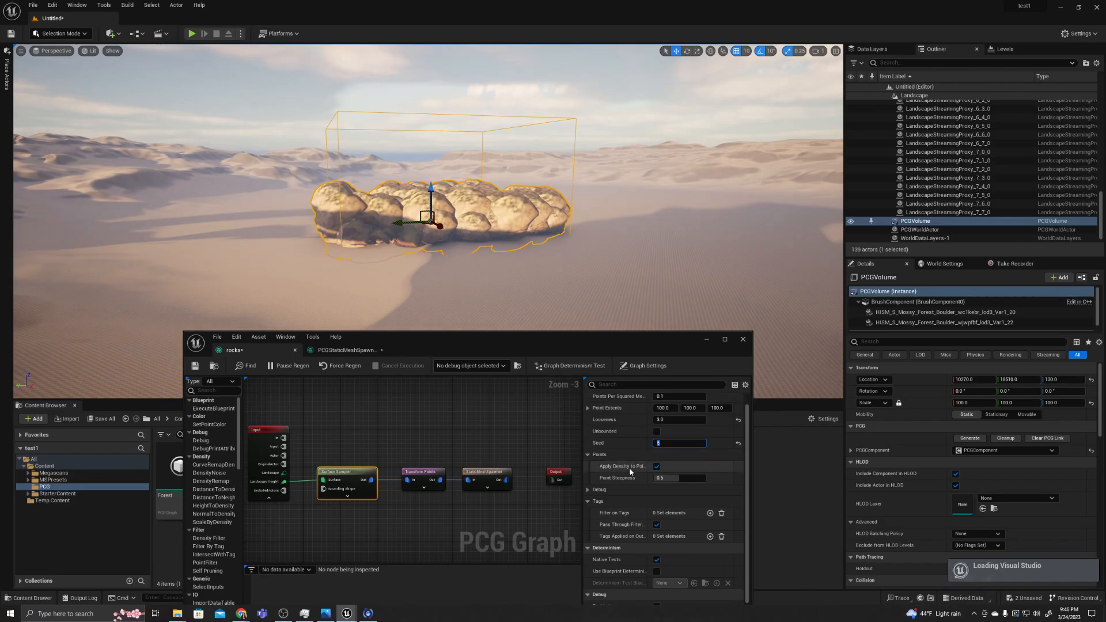
pyautogui.scroll(-2, 630, 472)
pyautogui.scroll(3, 630, 472)
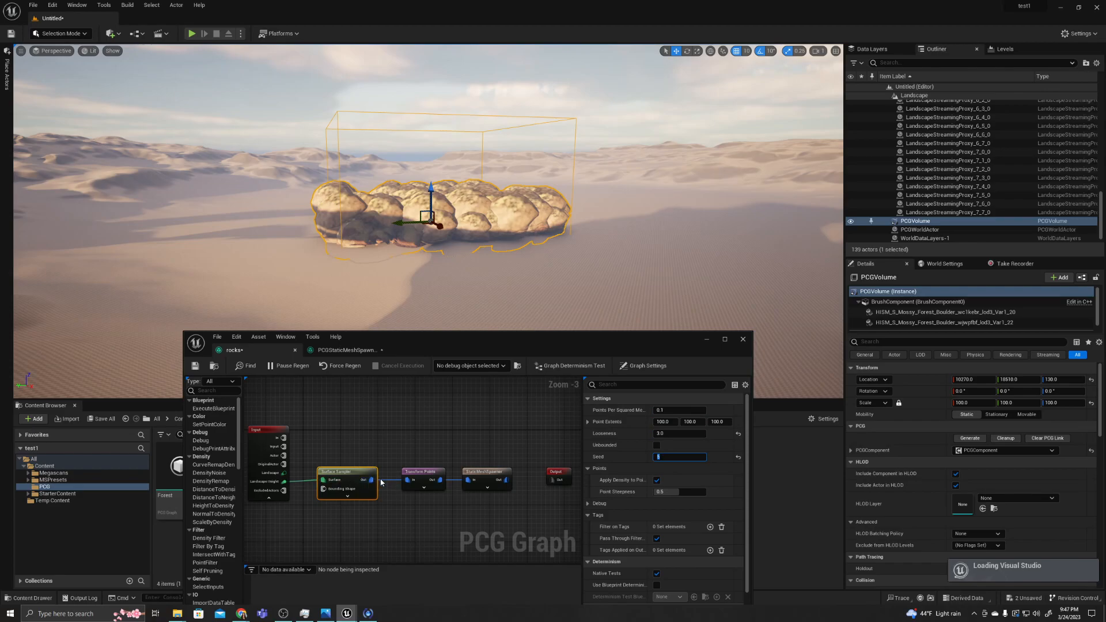
# - Set the Transform Points node's Scale Min to 0.5 and Scale Max to 10 on all axes
pyautogui.click(413, 474)
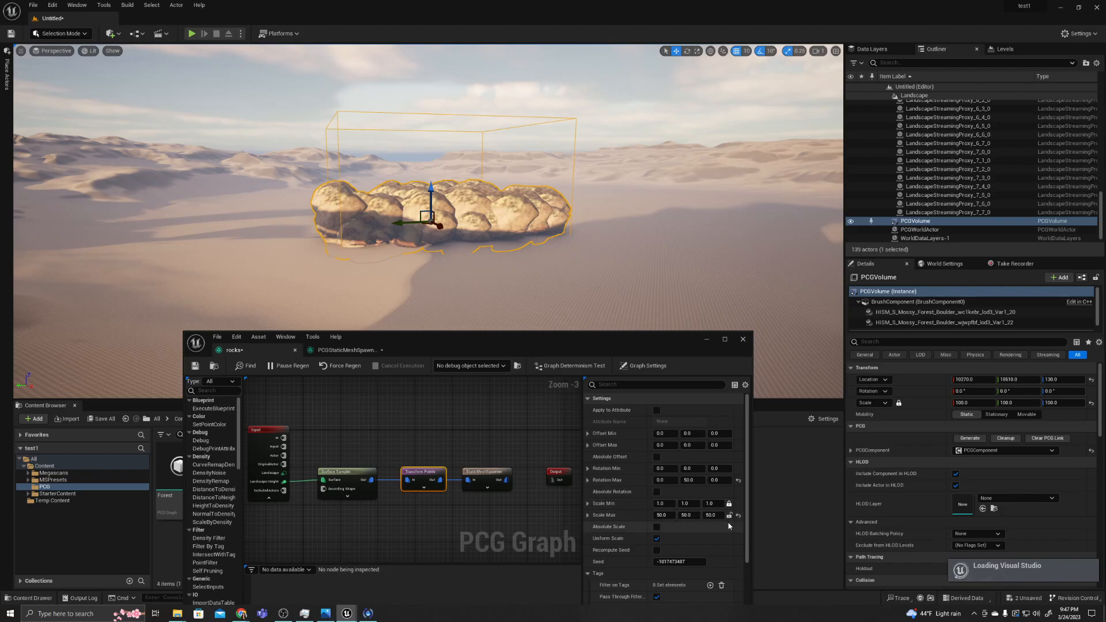
pyautogui.click(661, 503)
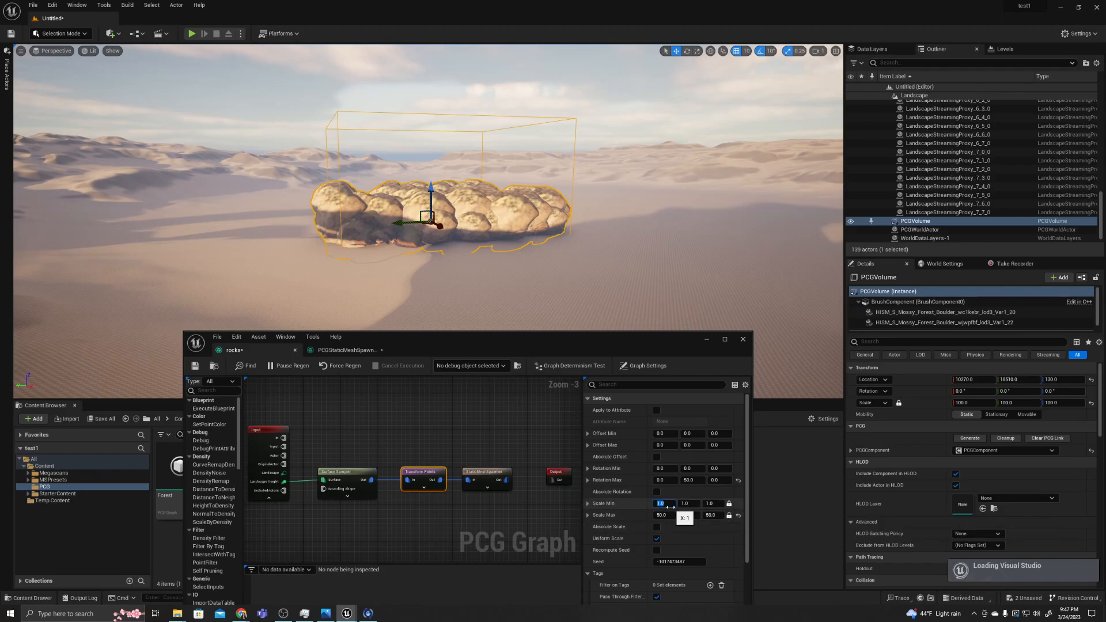
pyautogui.click(662, 514)
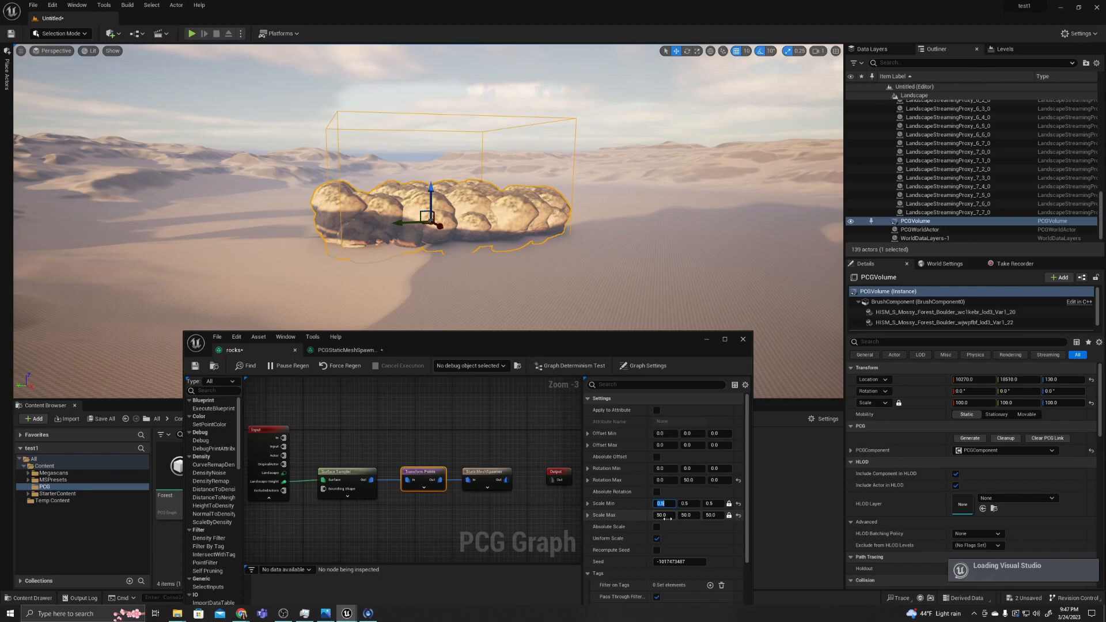
pyautogui.write('10')
pyautogui.press('Return')
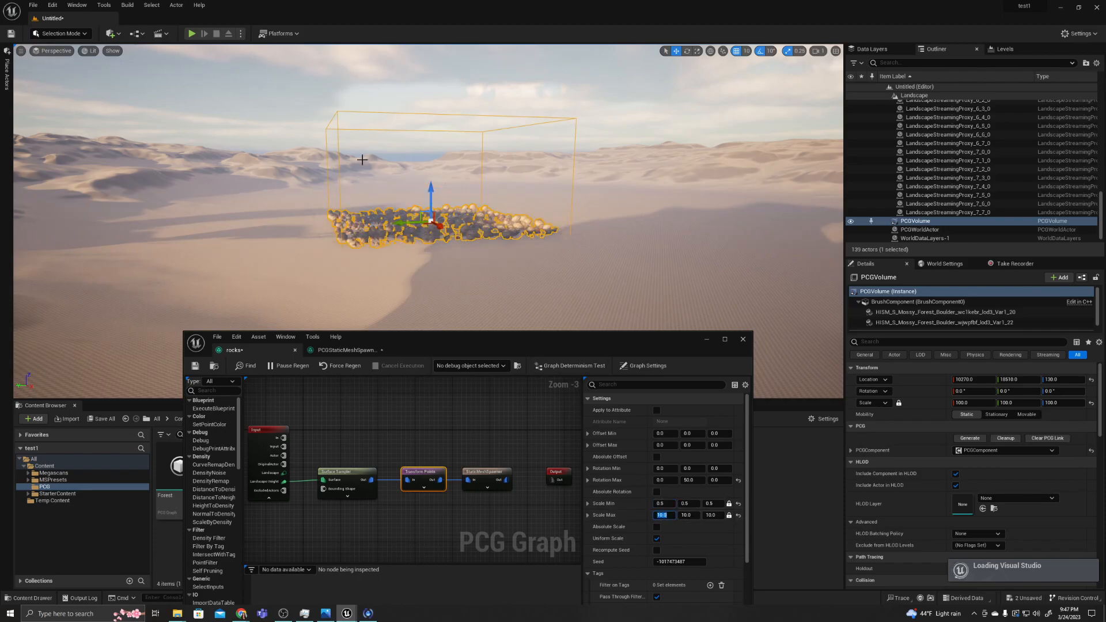
# - Set the viewport camera speed to 32 and take a closer look at the spawned rocks
pyautogui.scroll(5, 394, 201)
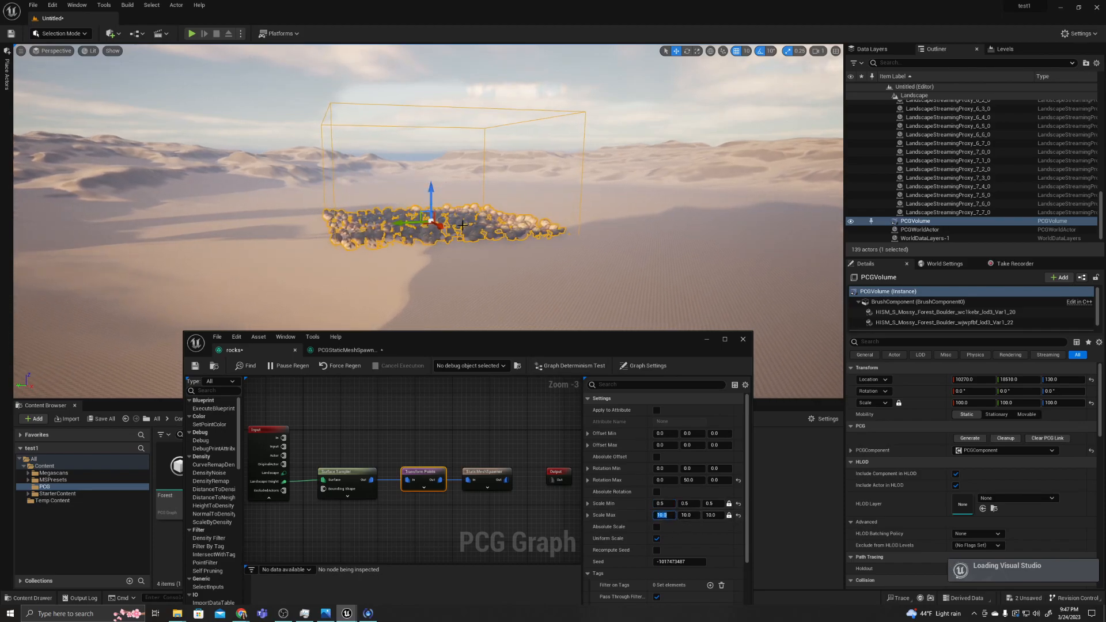
pyautogui.scroll(5, 454, 228)
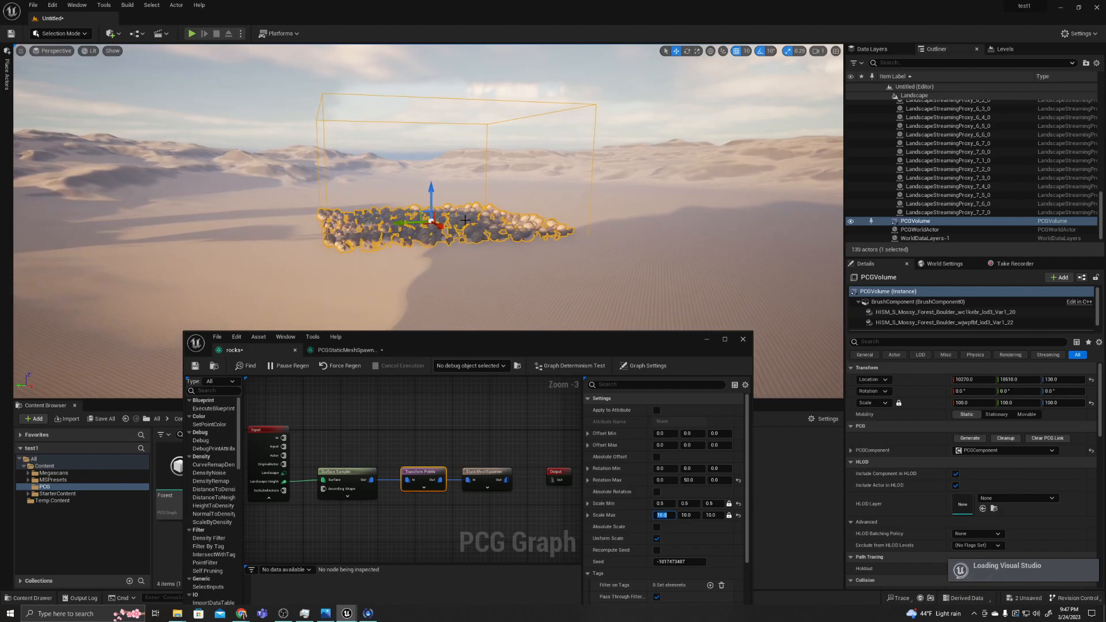
pyautogui.scroll(4, 460, 223)
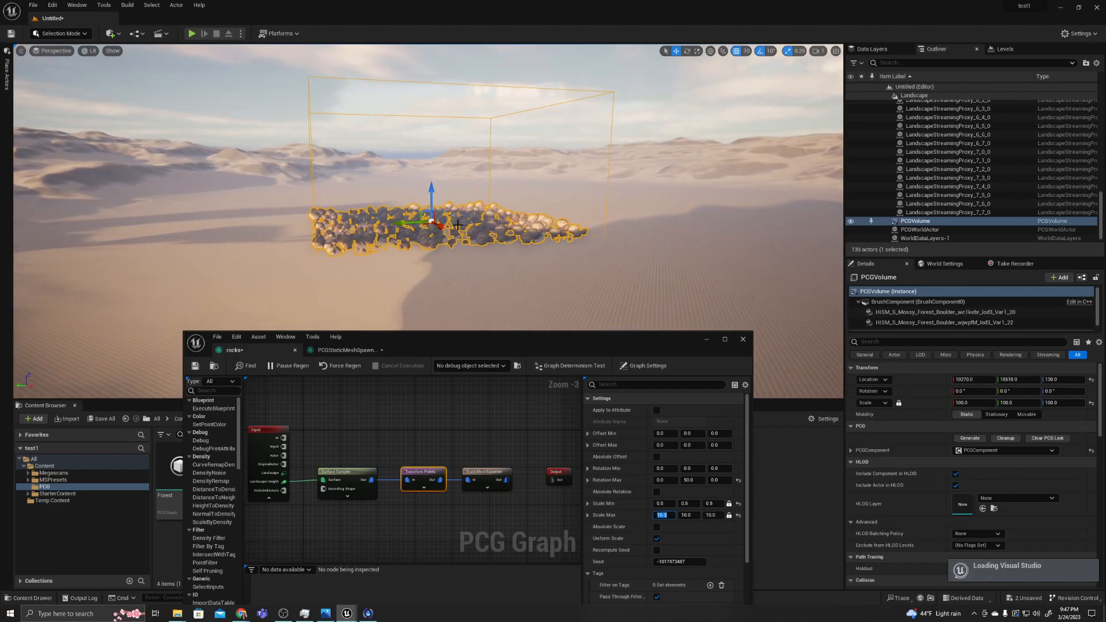
pyautogui.click(819, 51)
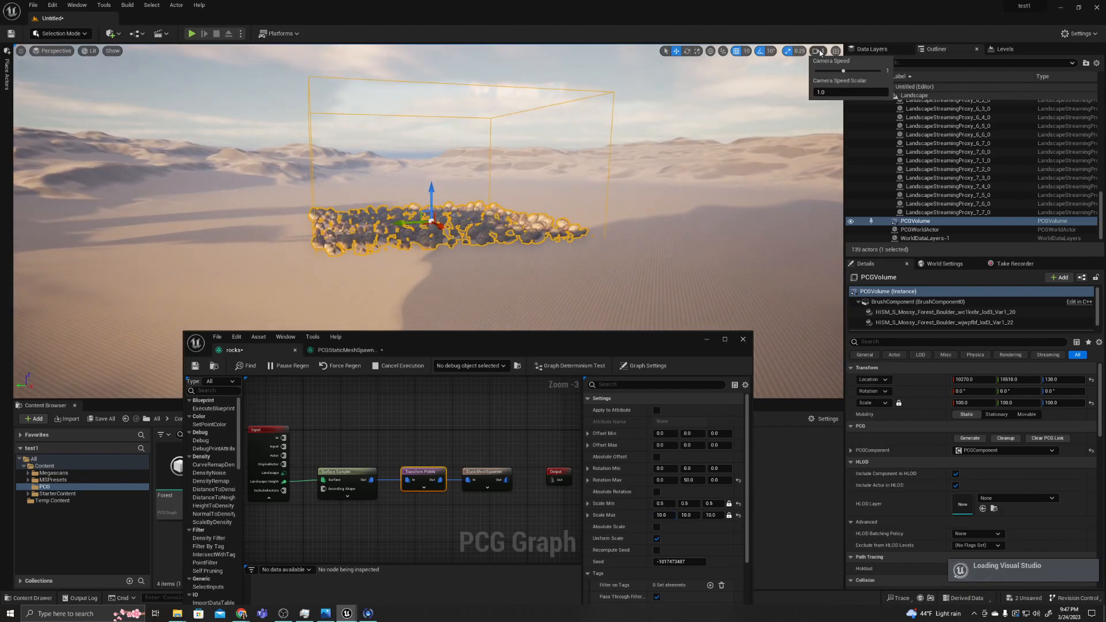
pyautogui.moveTo(844, 70); pyautogui.dragTo(880, 70)
pyautogui.scroll(1, 376, 210)
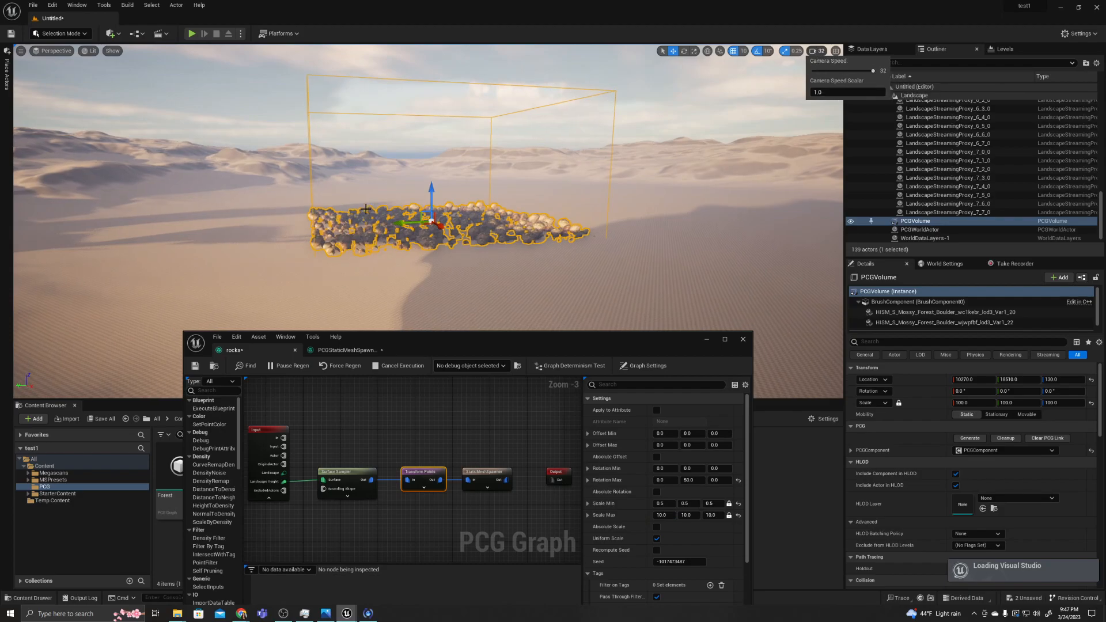
pyautogui.click(376, 210)
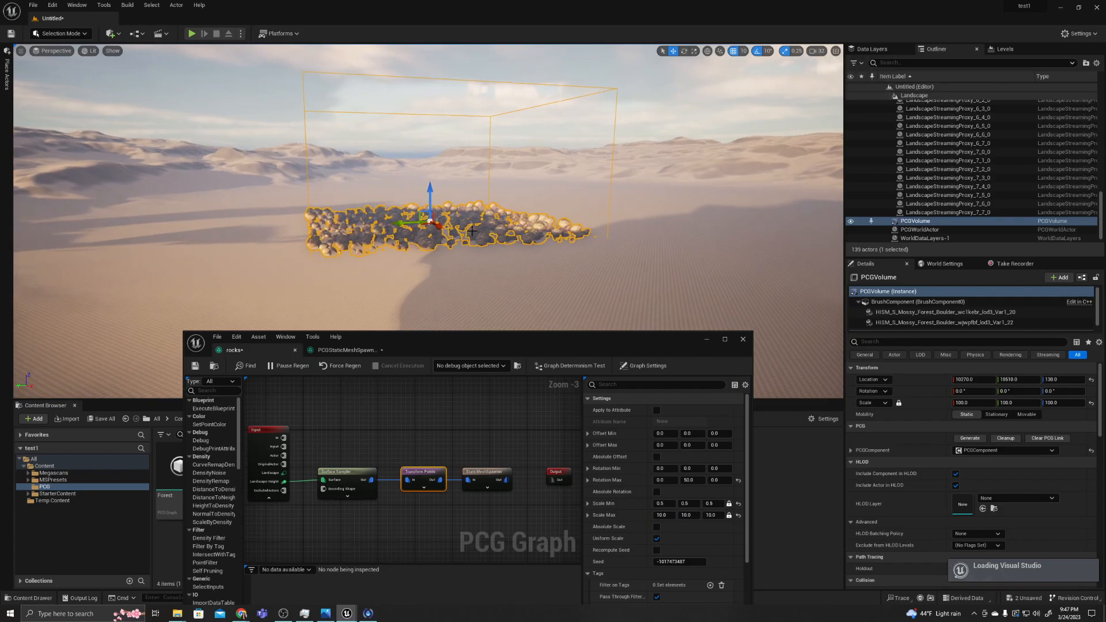
pyautogui.scroll(-2, 472, 231)
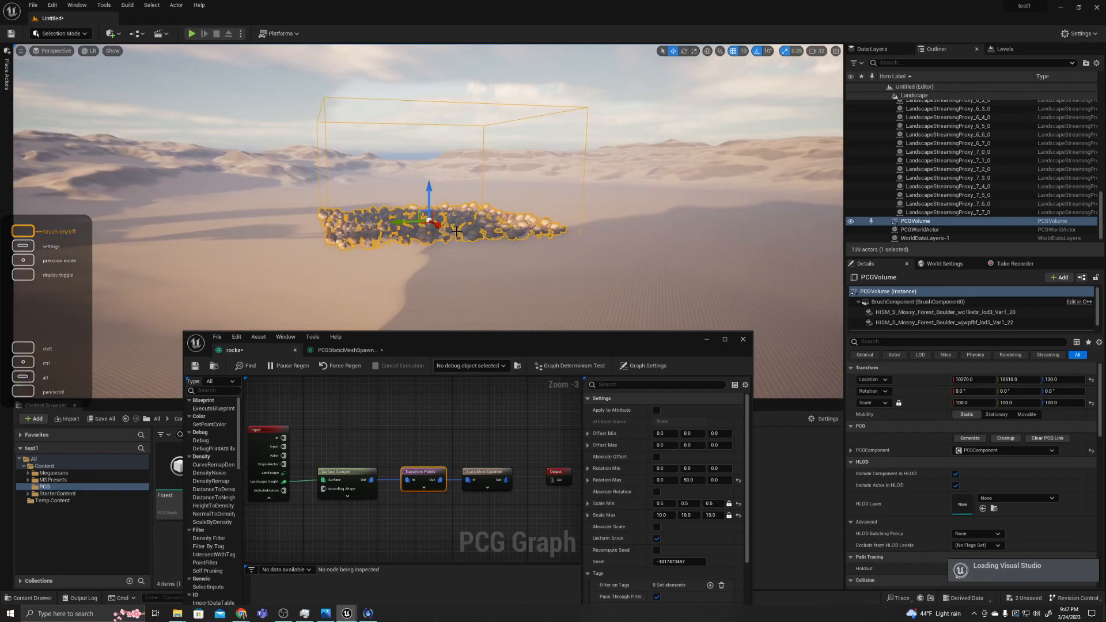
pyautogui.scroll(1, 452, 233)
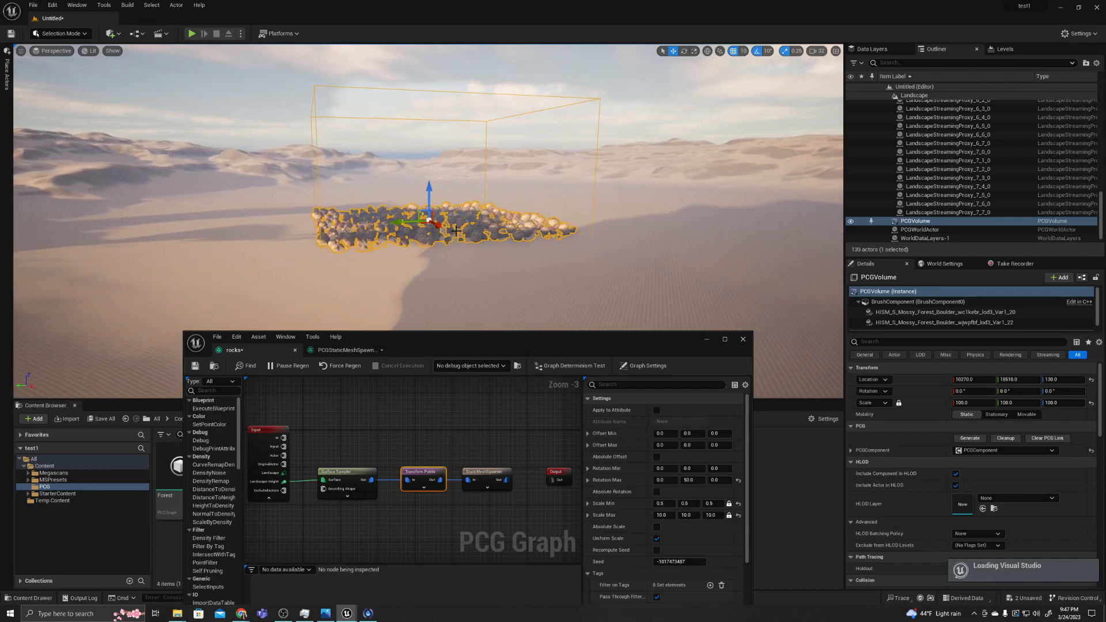
pyautogui.scroll(2, 448, 235)
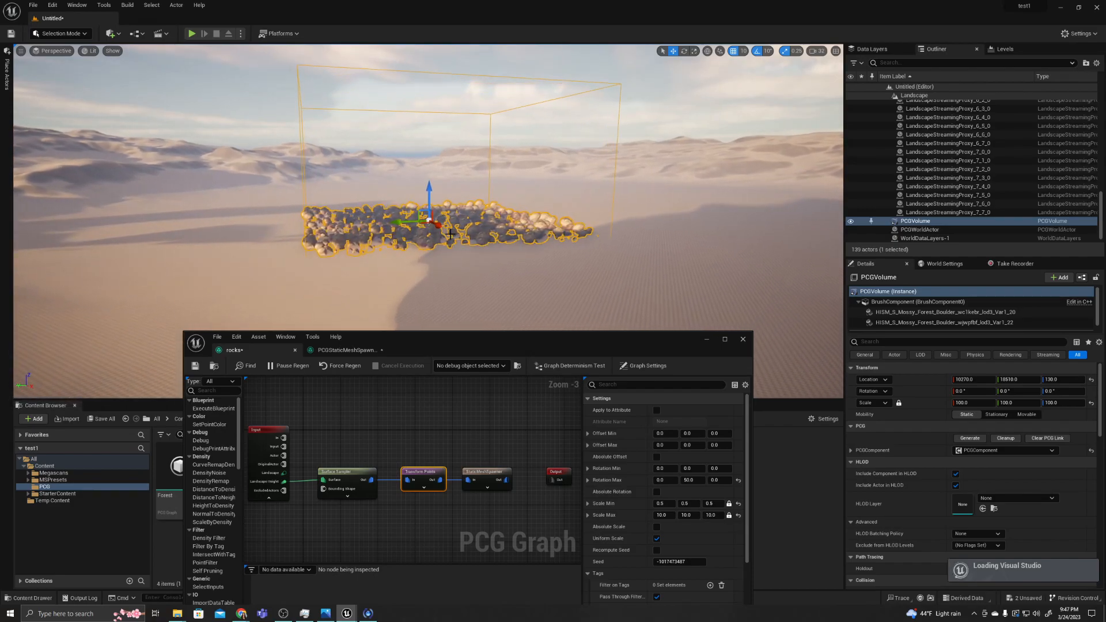
# - Save a close view of the spawned rocks as viewport Bookmark 1, and select the landscape instead of the PCG volume
pyautogui.scroll(2, 438, 242)
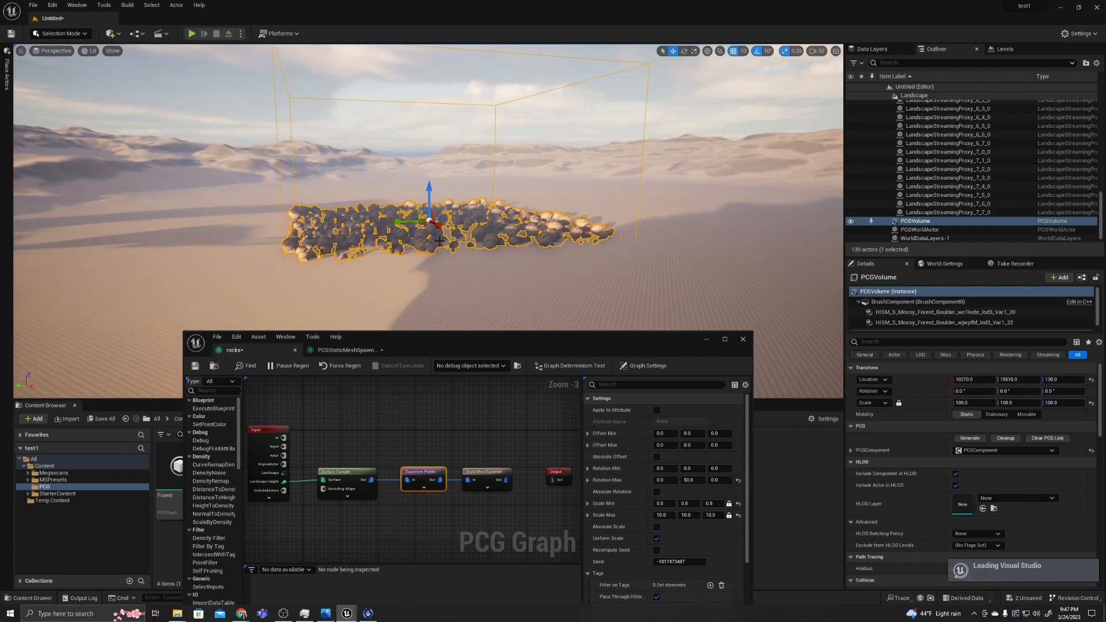
pyautogui.scroll(3, 427, 249)
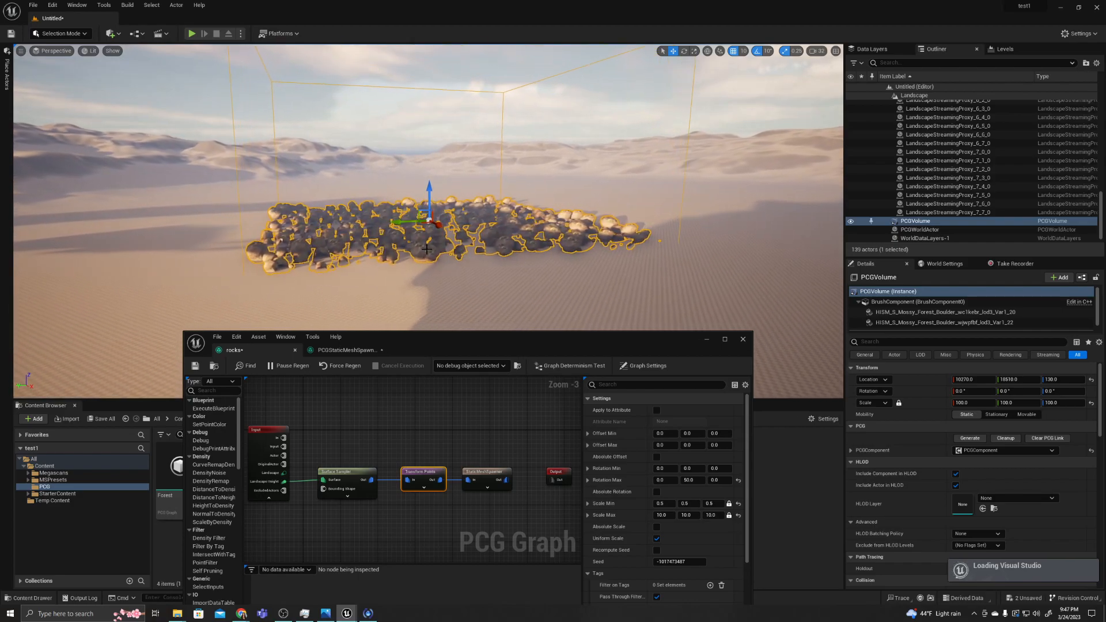
pyautogui.scroll(3, 426, 249)
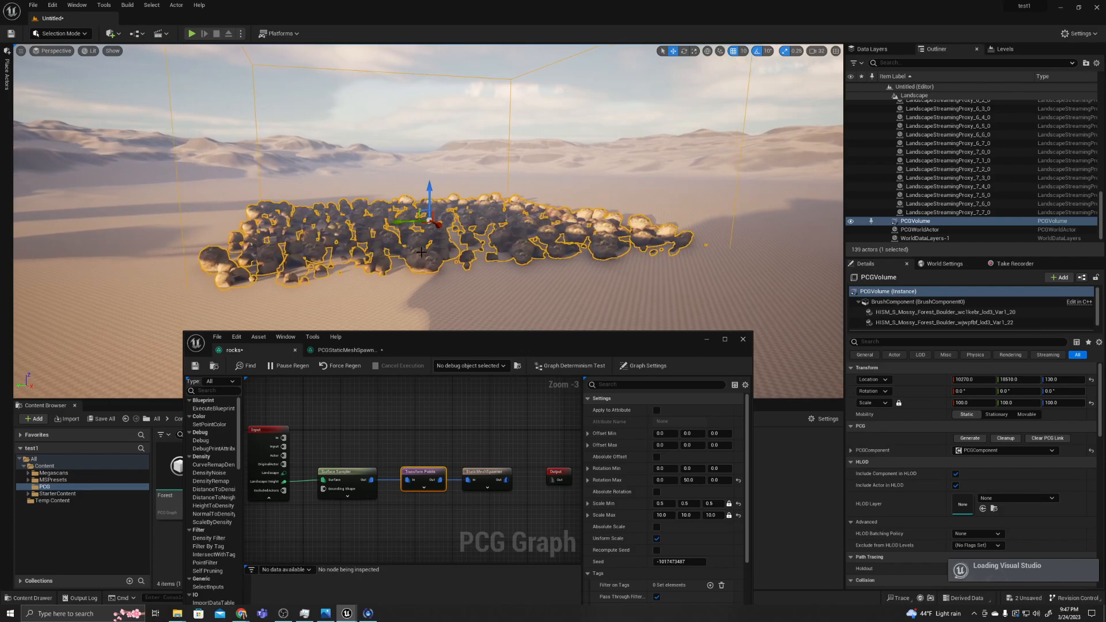
pyautogui.scroll(3, 427, 245)
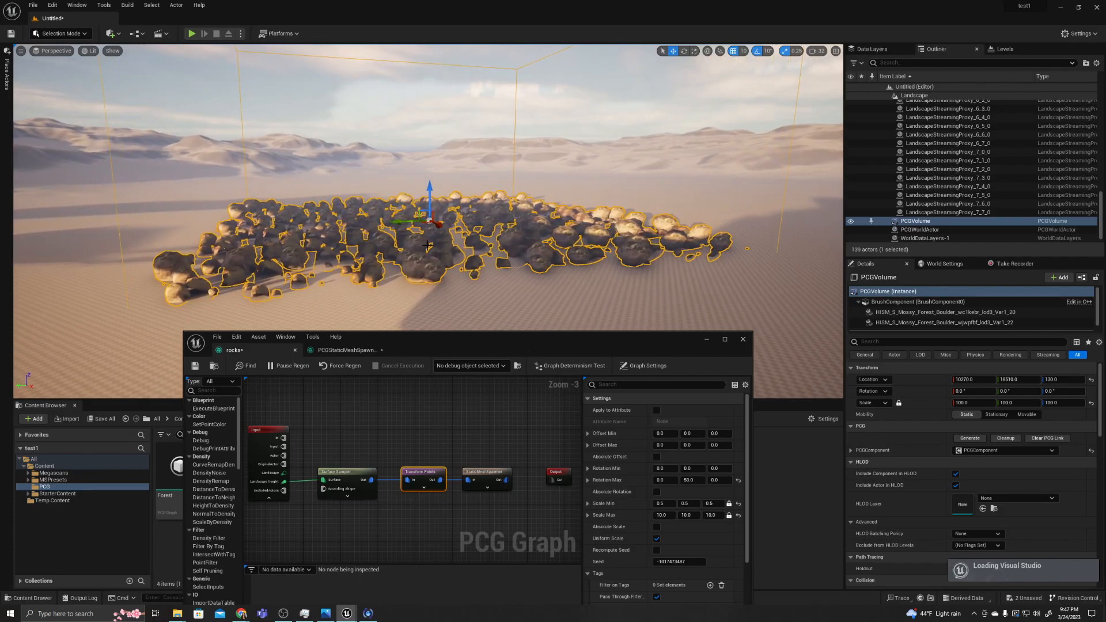
pyautogui.scroll(3, 426, 246)
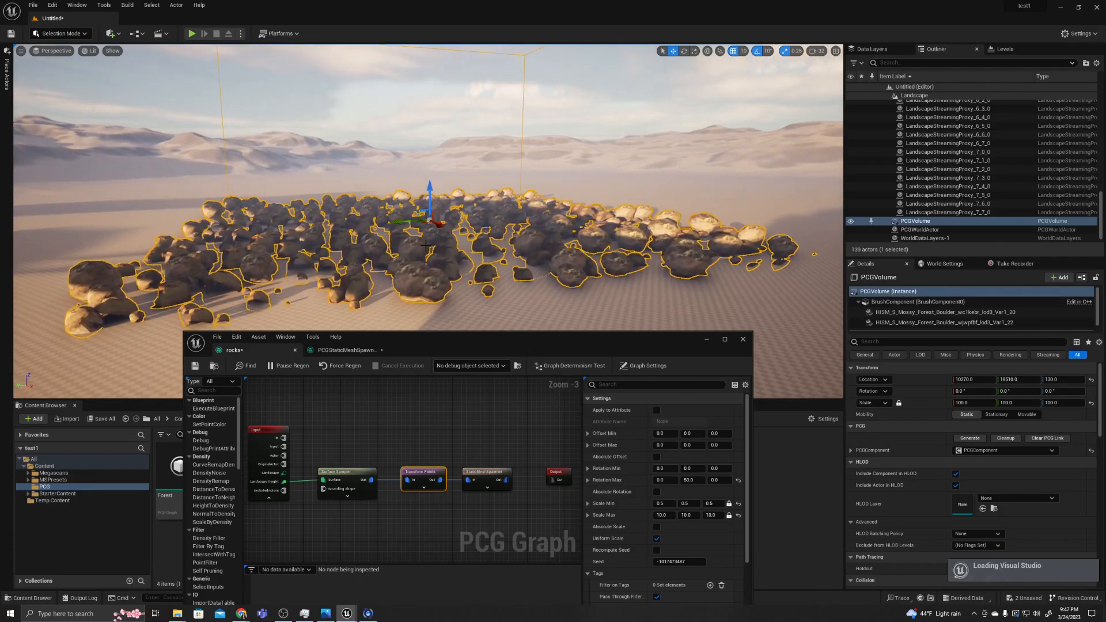
pyautogui.scroll(1, 425, 245)
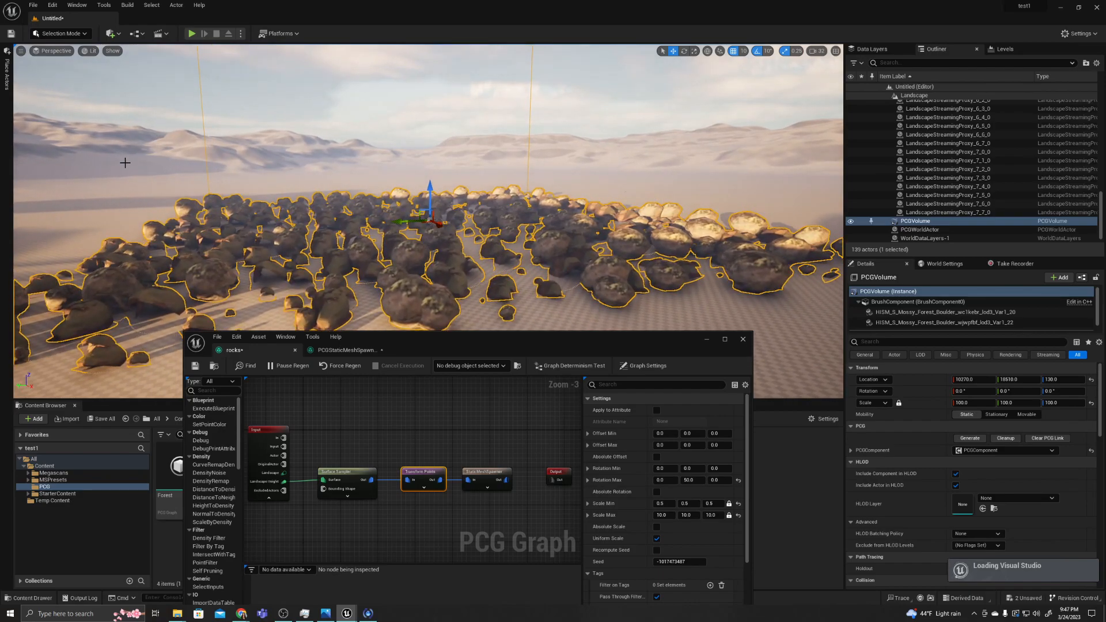
pyautogui.click(21, 50)
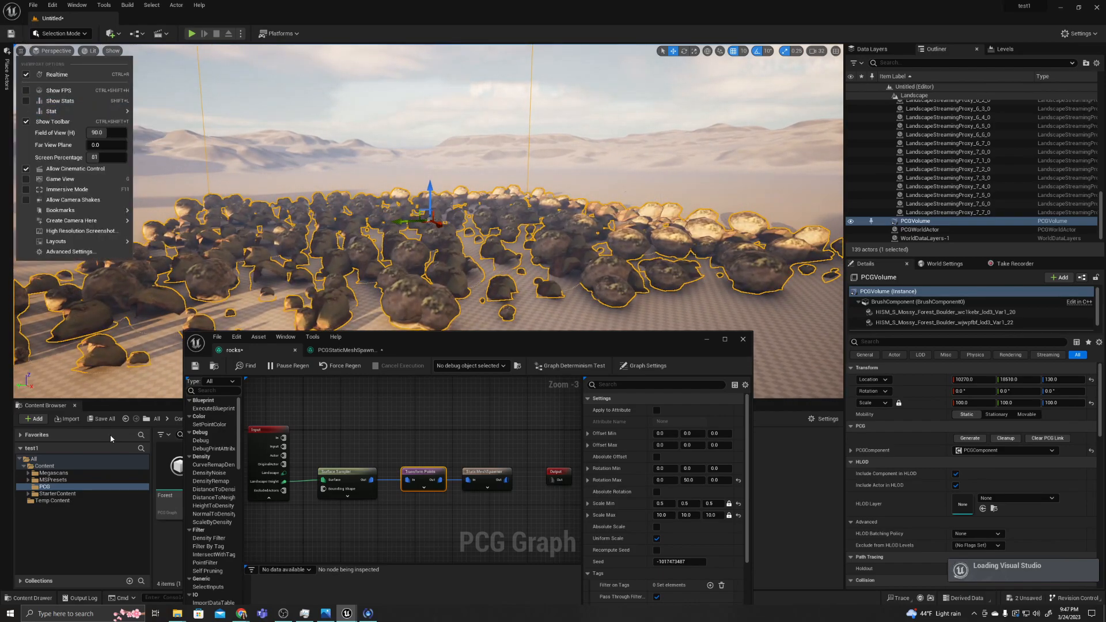
pyautogui.moveTo(74, 212)
pyautogui.moveTo(167, 213)
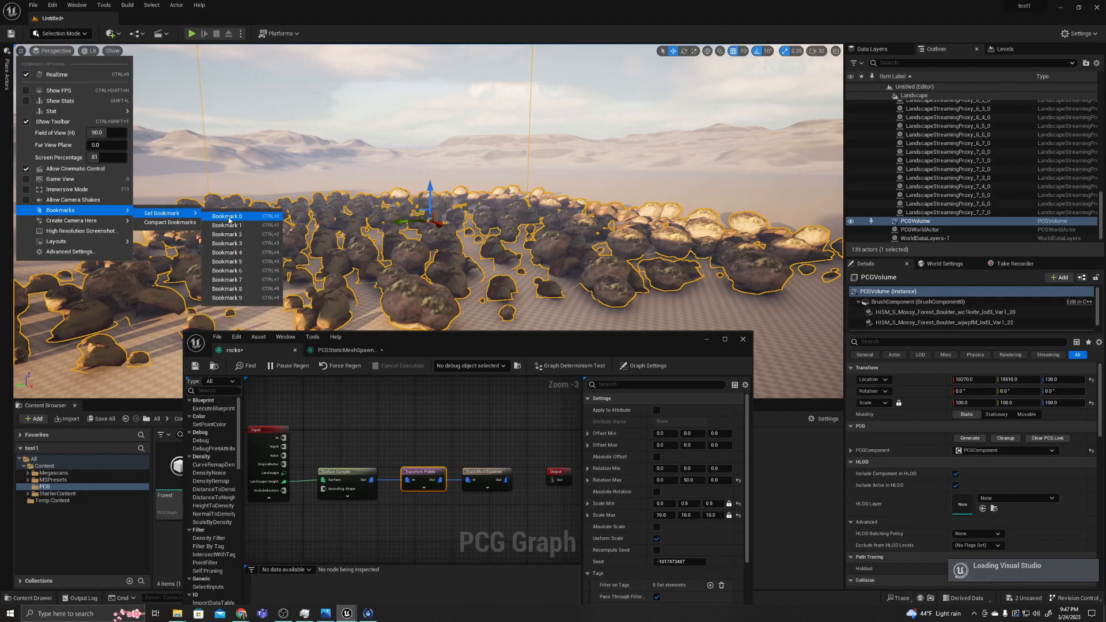
pyautogui.click(235, 226)
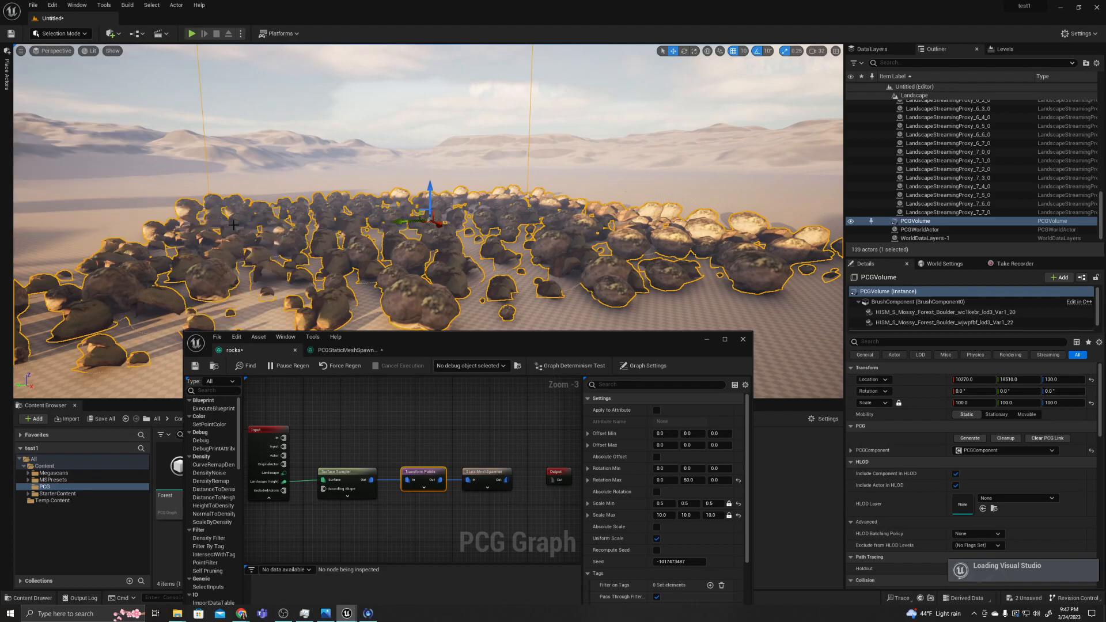
pyautogui.click(790, 287)
pyautogui.moveTo(790, 287); pyautogui.dragTo(737, 268)
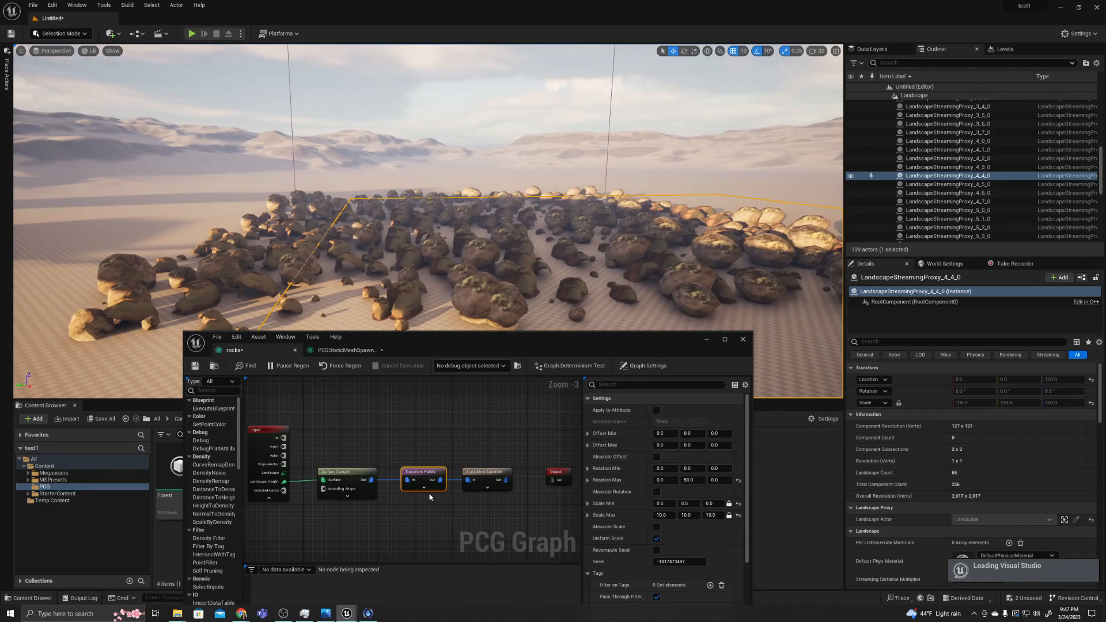
# - Try weights of 3, 1 and 0 on the Static Mesh Spawner's first mesh entry and 3 on the second
pyautogui.click(356, 484)
pyautogui.scroll(-2, 662, 490)
pyautogui.scroll(-1, 667, 494)
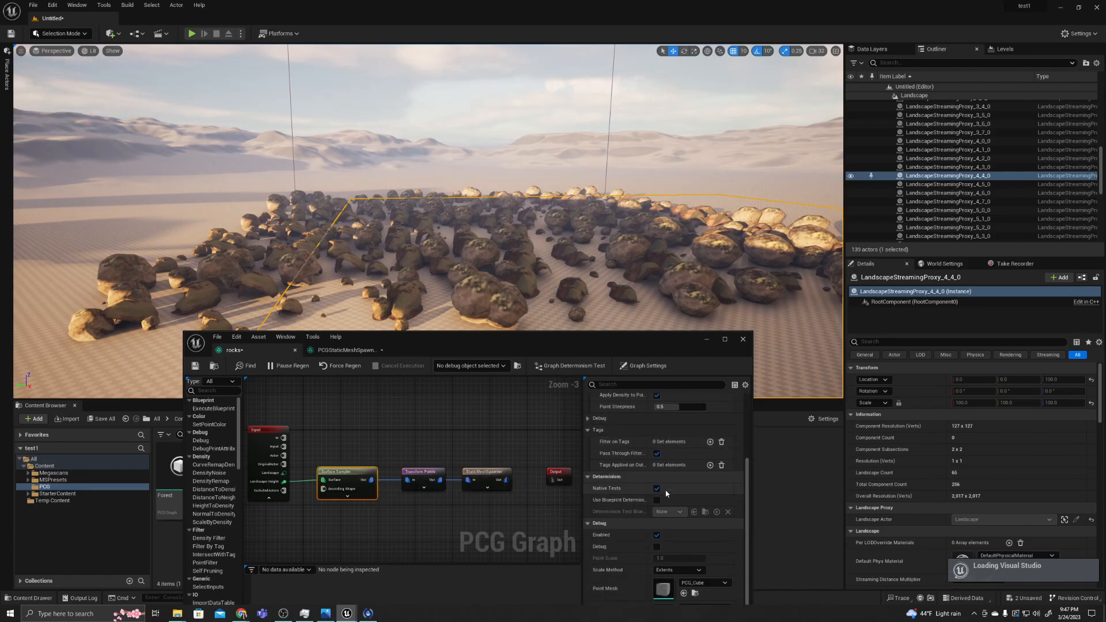
pyautogui.click(487, 477)
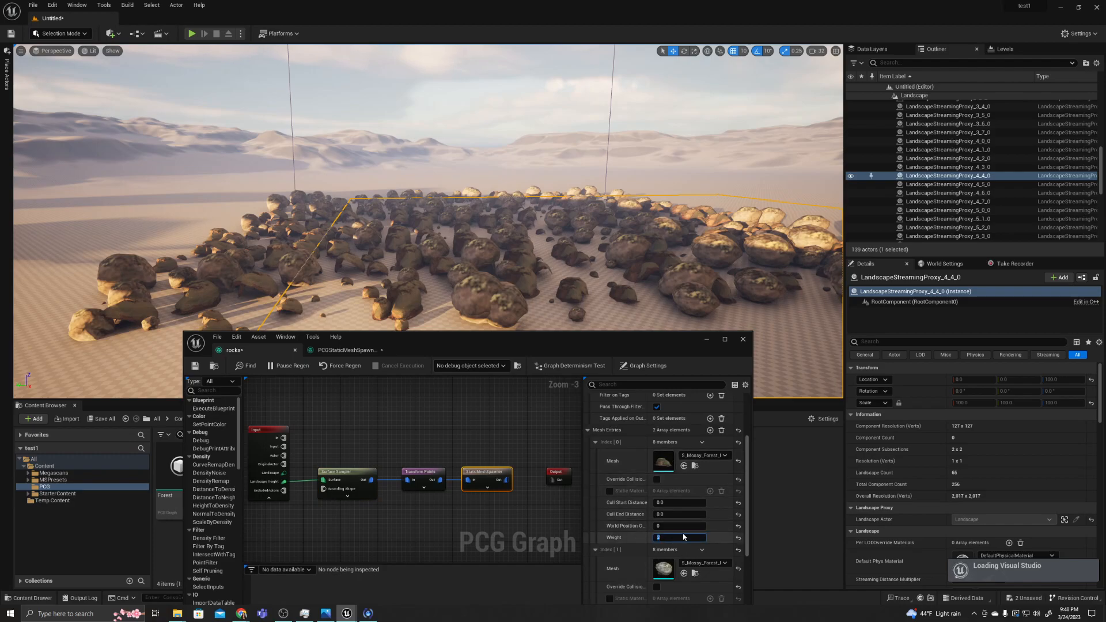
pyautogui.write('3')
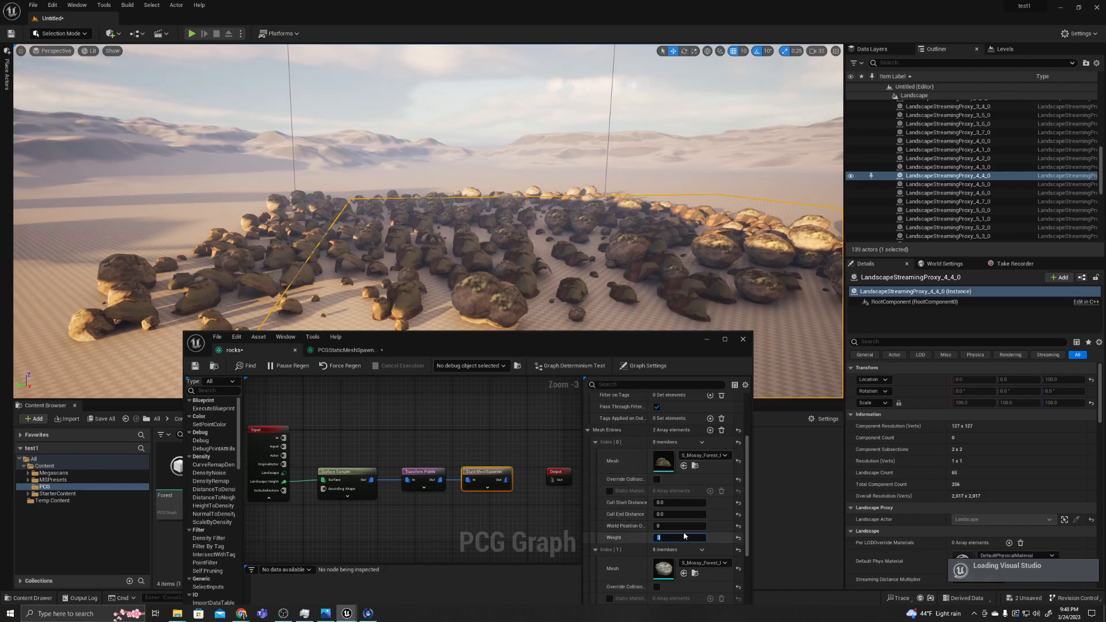
pyautogui.write('1')
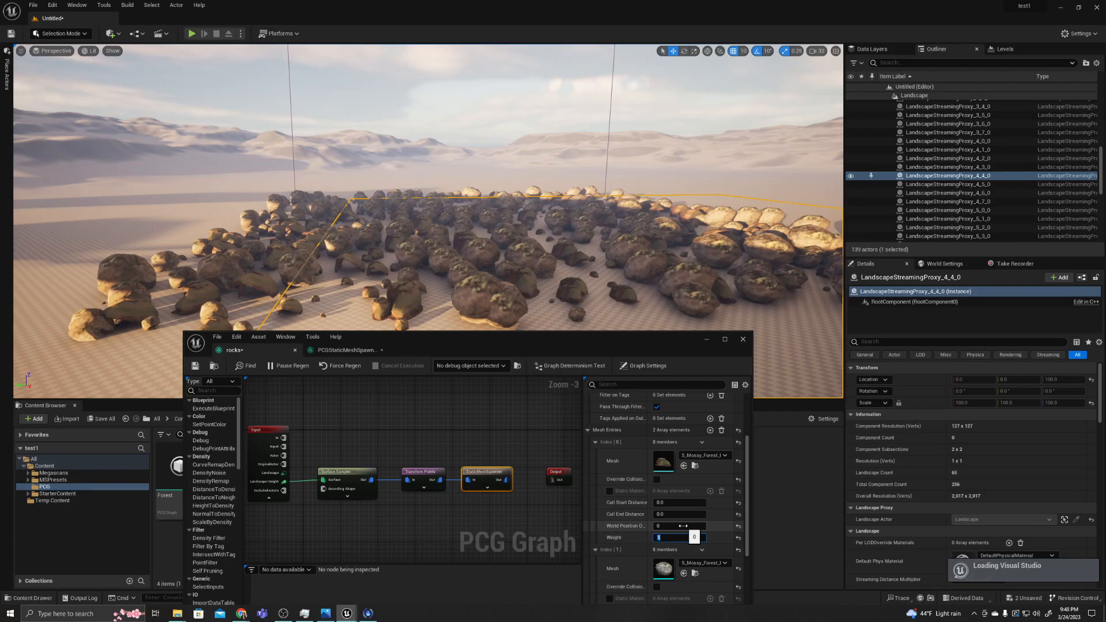
pyautogui.write('0')
pyautogui.scroll(-2, 647, 573)
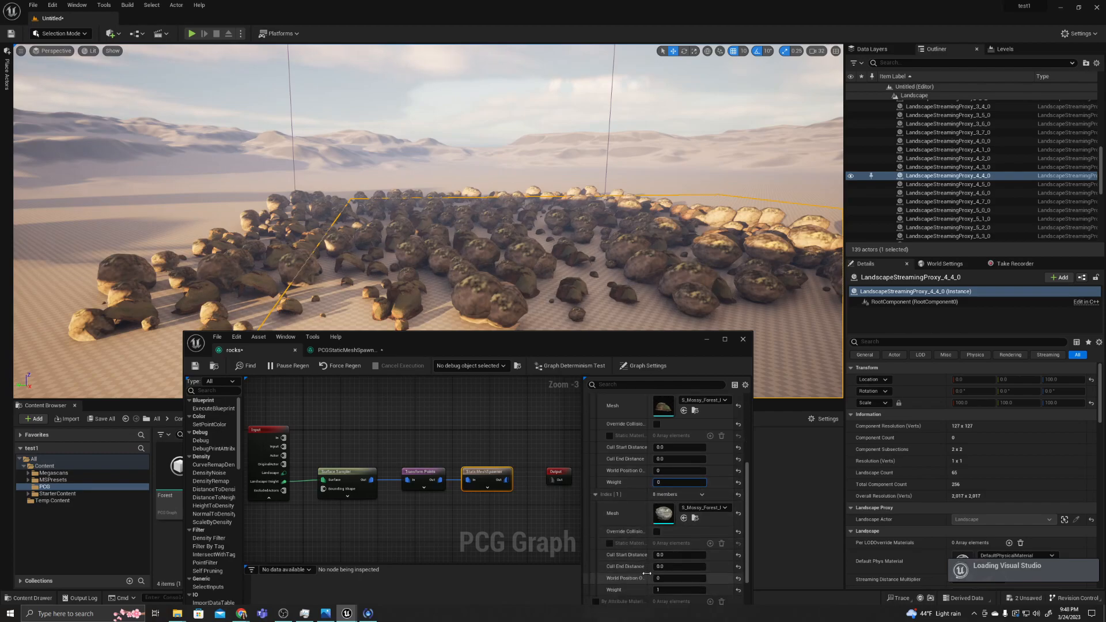
pyautogui.click(680, 590)
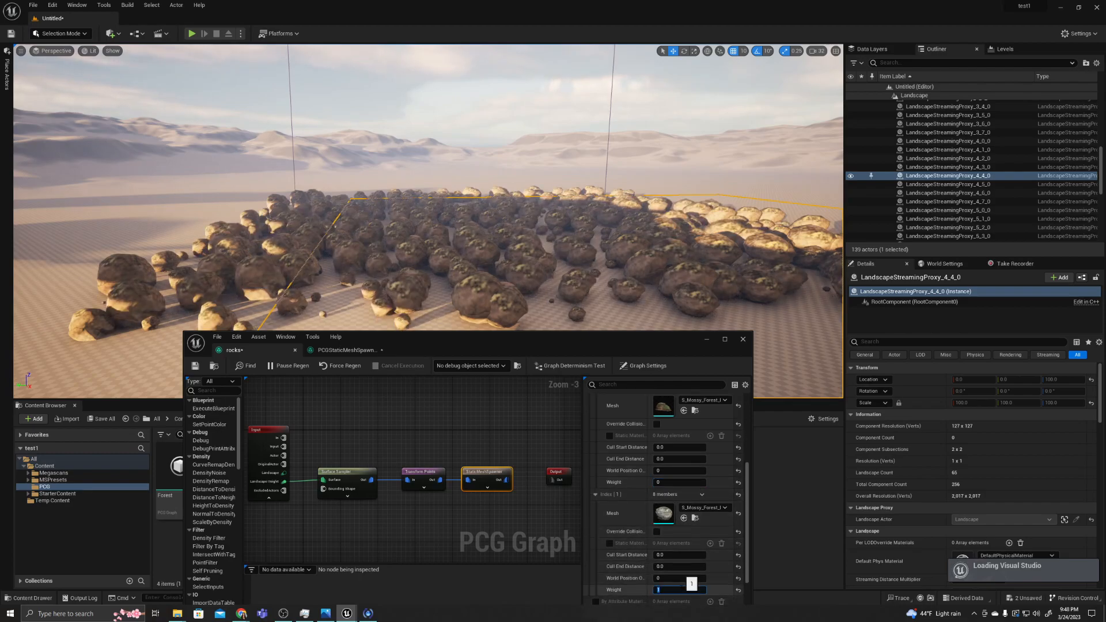
pyautogui.write('3')
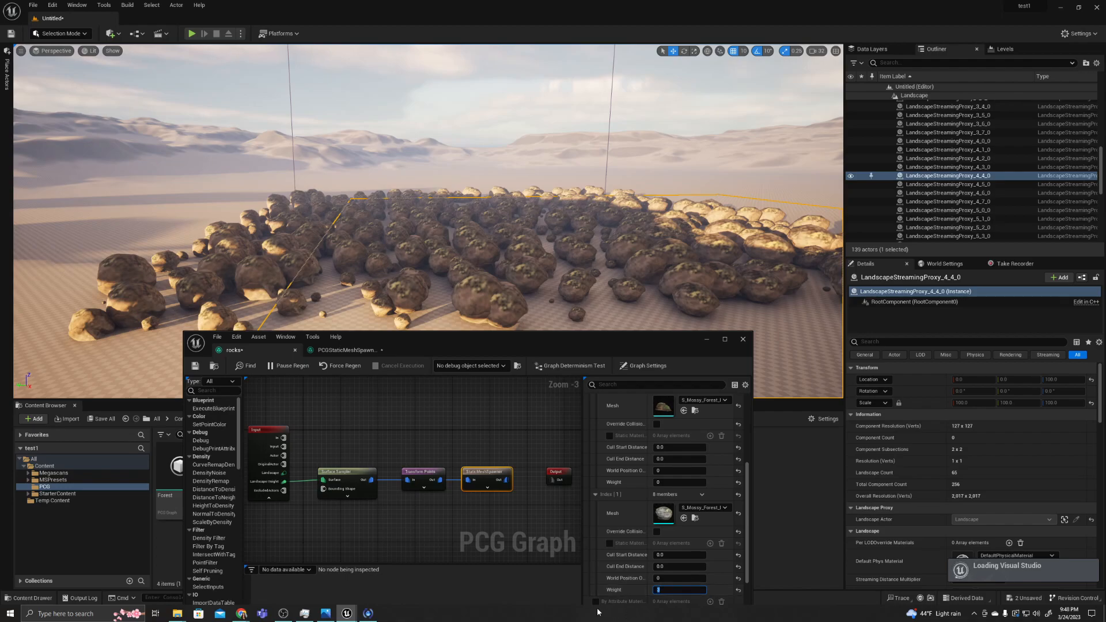
# - Set the weight of both mesh entries in the Static Mesh Spawner to 1
pyautogui.click(492, 553)
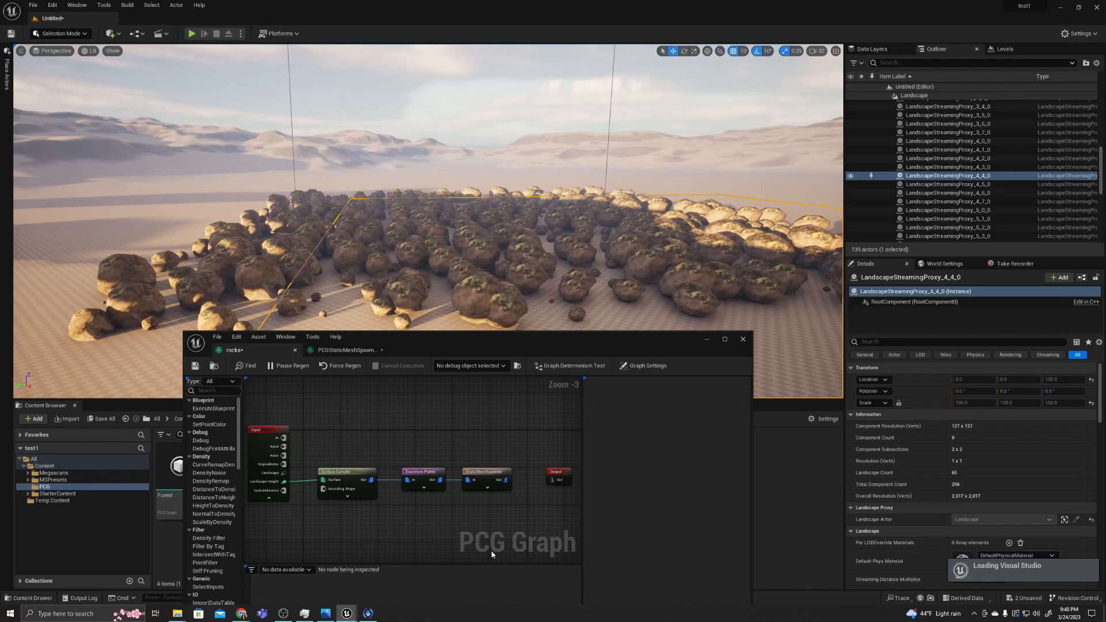
pyautogui.click(468, 471)
pyautogui.click(680, 590)
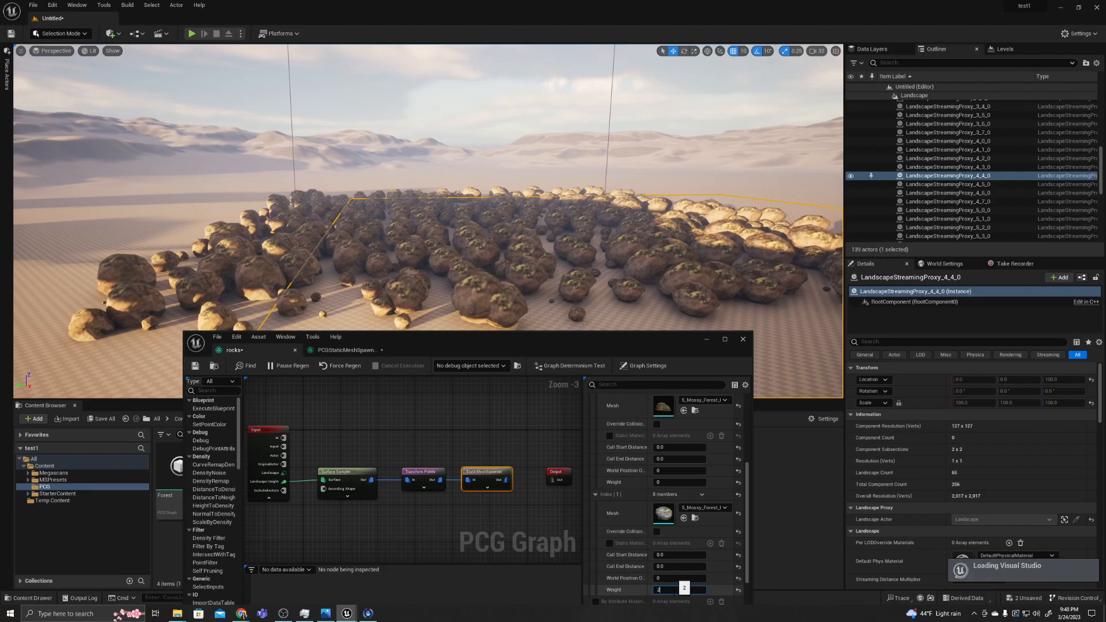
pyautogui.click(679, 482)
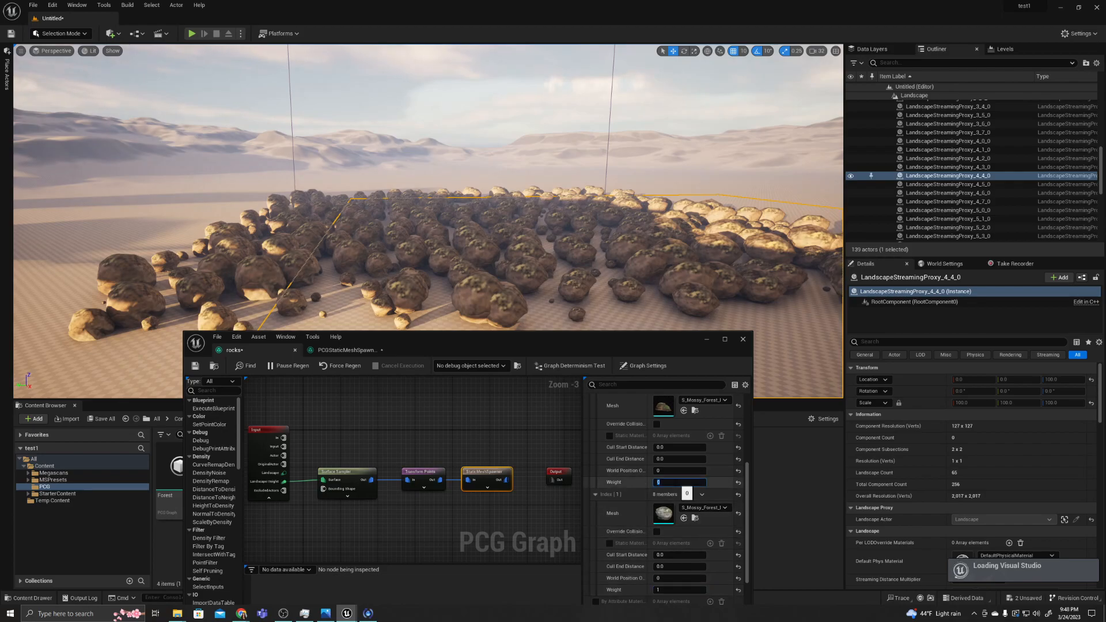
pyautogui.write('1')
pyautogui.press('Return')
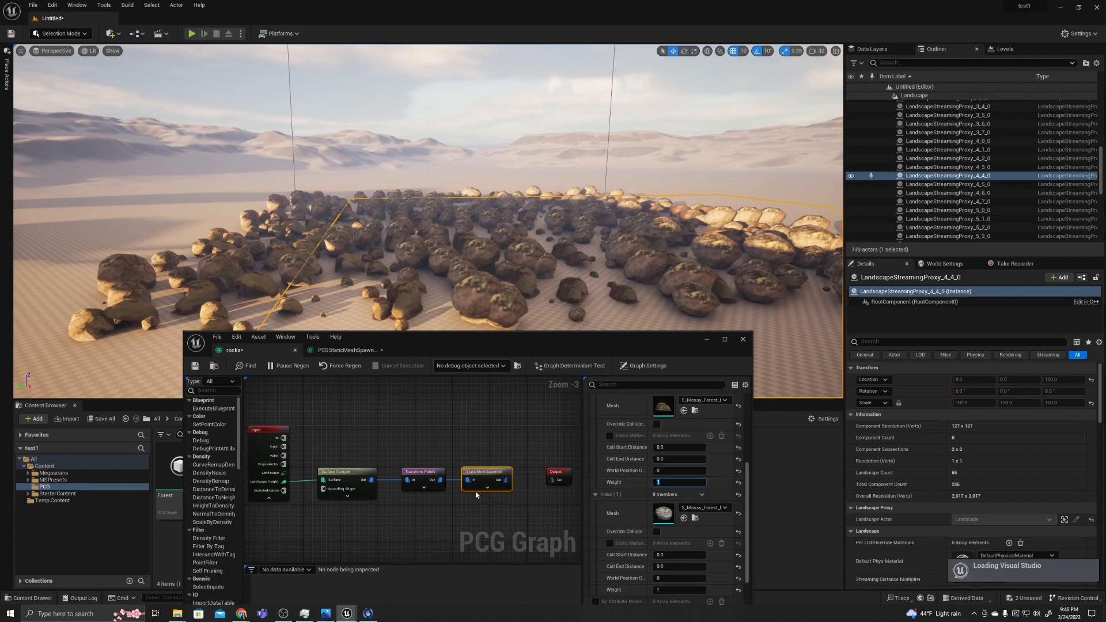
# - Set the Transform Points node's Rotation Max to 0 on Y and 50 on X
pyautogui.click(421, 472)
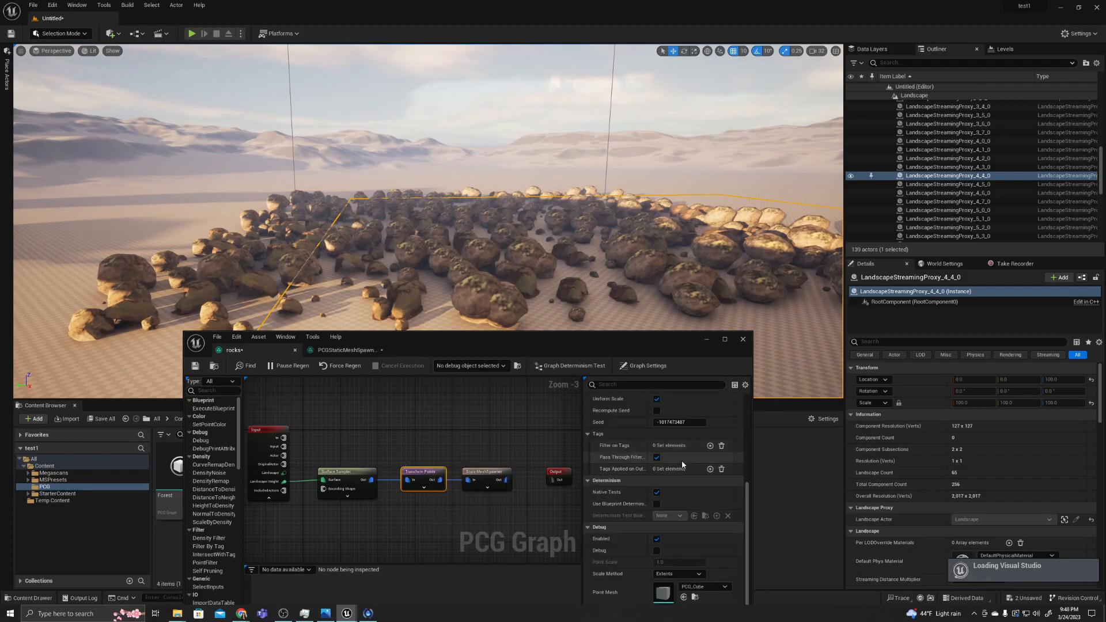
pyautogui.scroll(5, 710, 488)
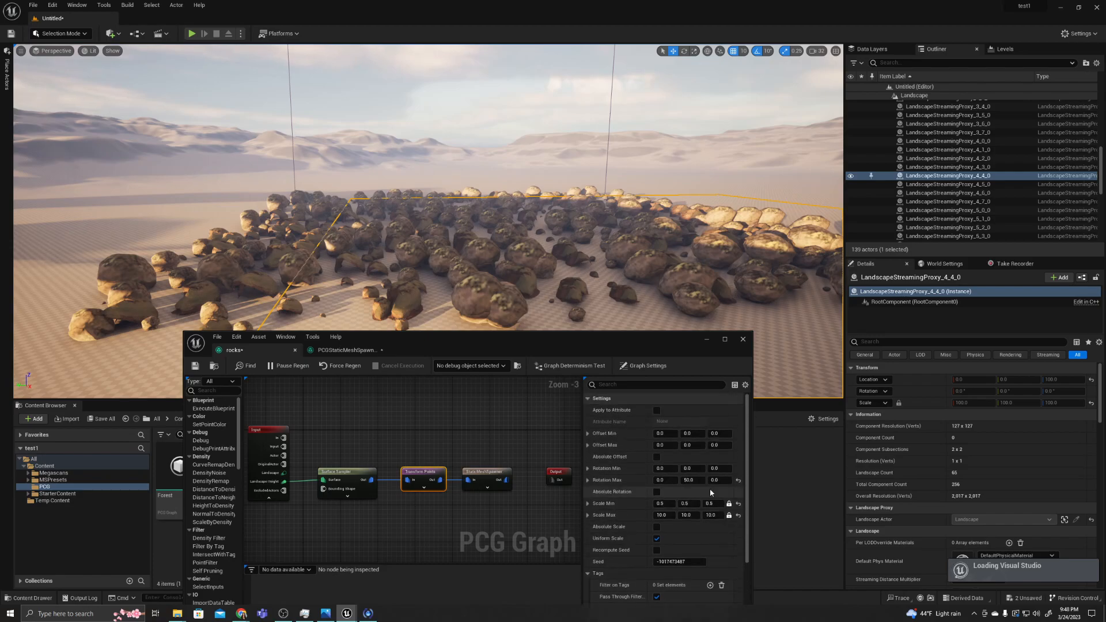
pyautogui.click(688, 479)
pyautogui.write('0')
pyautogui.press('Return')
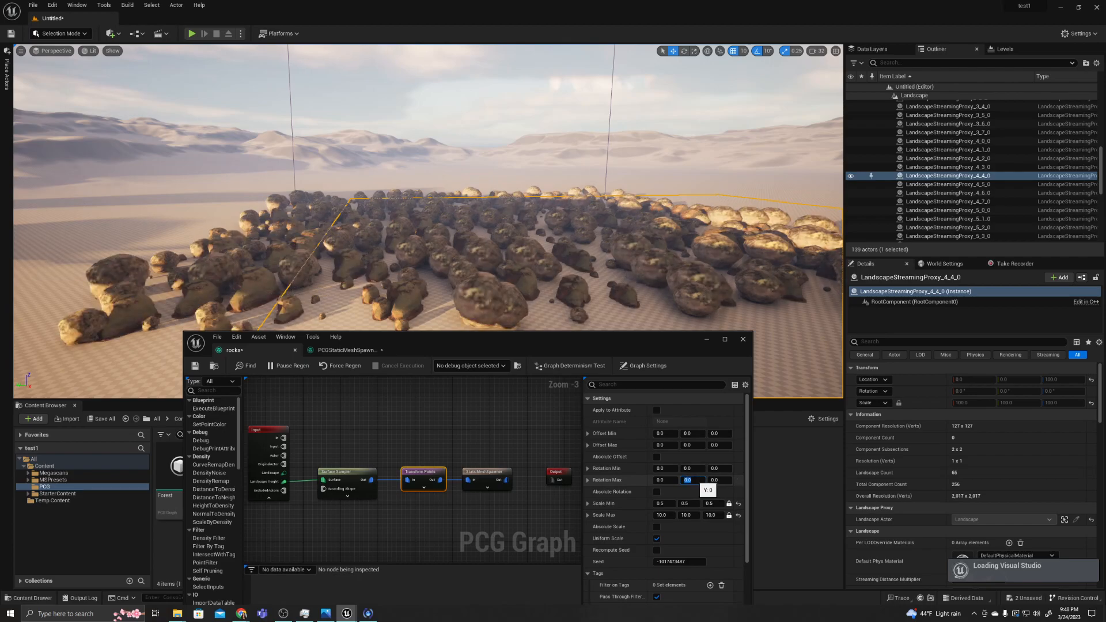
pyautogui.click(669, 480)
pyautogui.write('50')
pyautogui.press('Return')
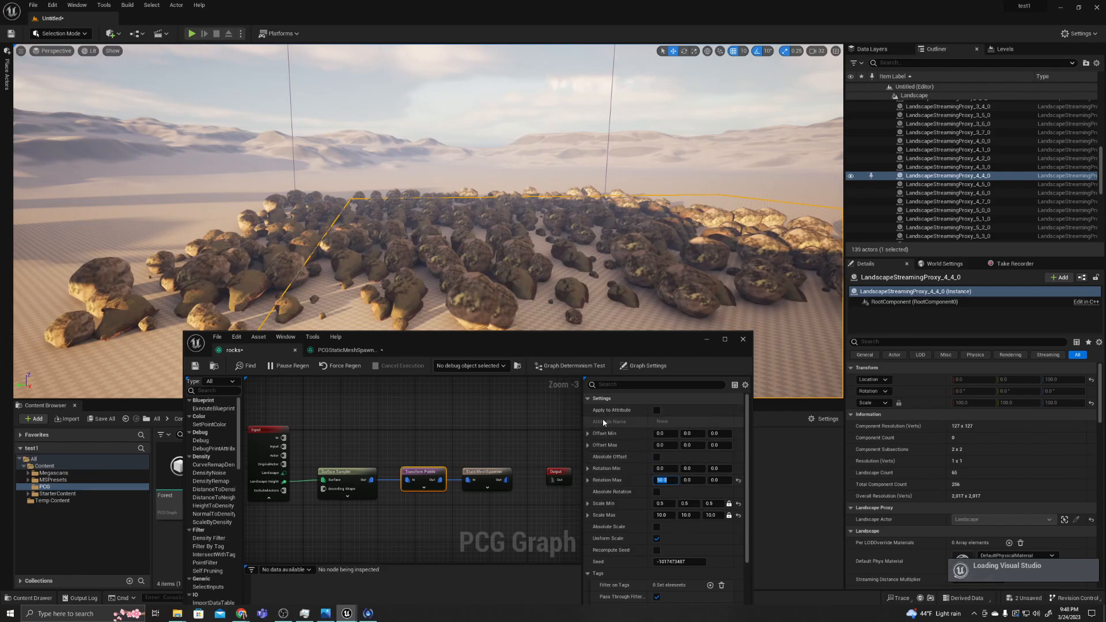
# - Try Offset Max Y values of 50 and 200 on the Transform Points node, and reset it to 0
pyautogui.click(687, 444)
pyautogui.write('50')
pyautogui.press('Return')
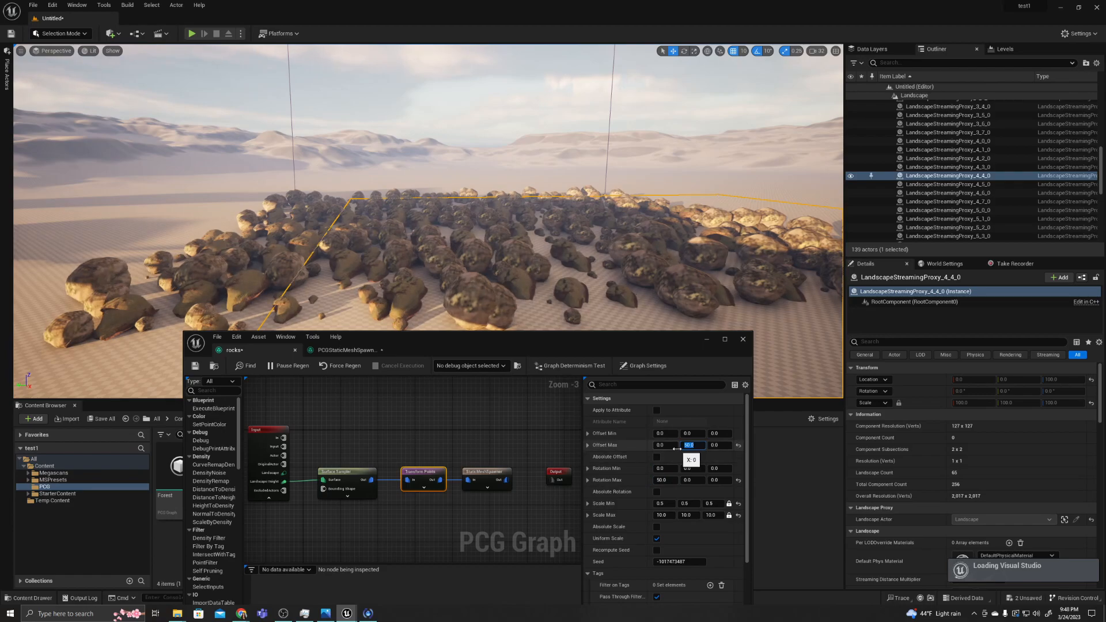
pyautogui.write('200')
pyautogui.press('Return')
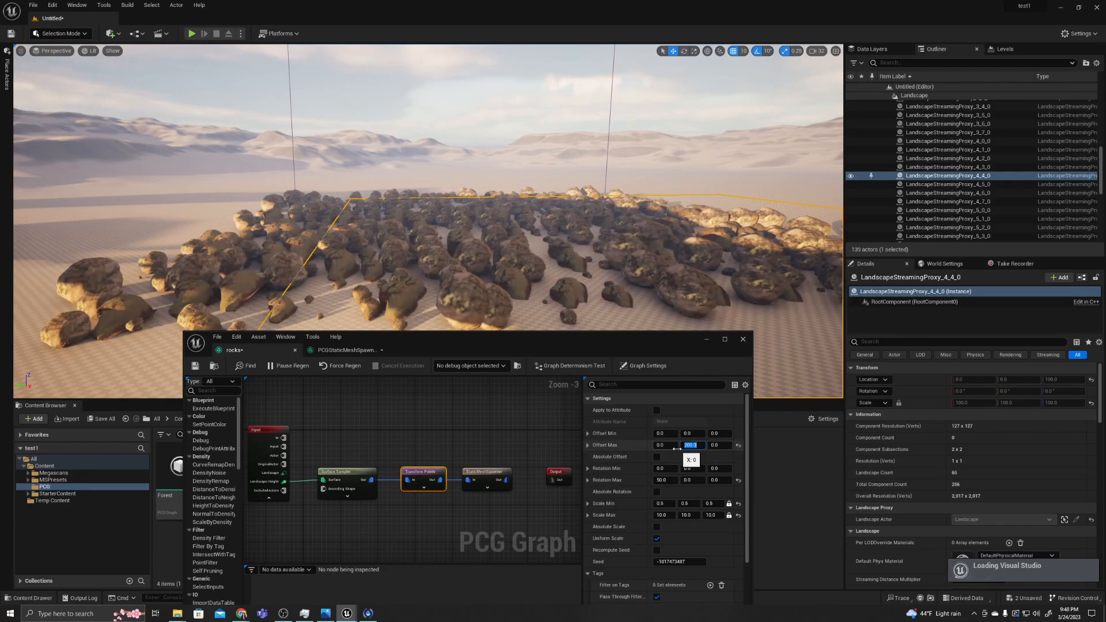
pyautogui.write('0')
pyautogui.press('Return')
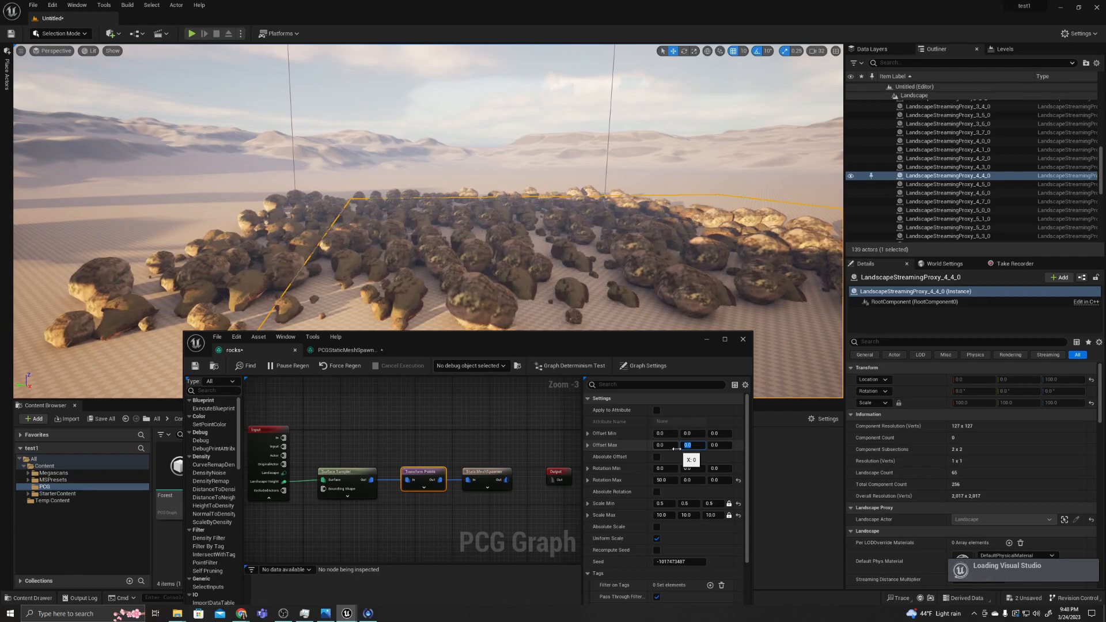
# - Try a Looseness of 2 on the Surface Sampler, set it to 6, and inspect the rock spacing up close
pyautogui.click(338, 473)
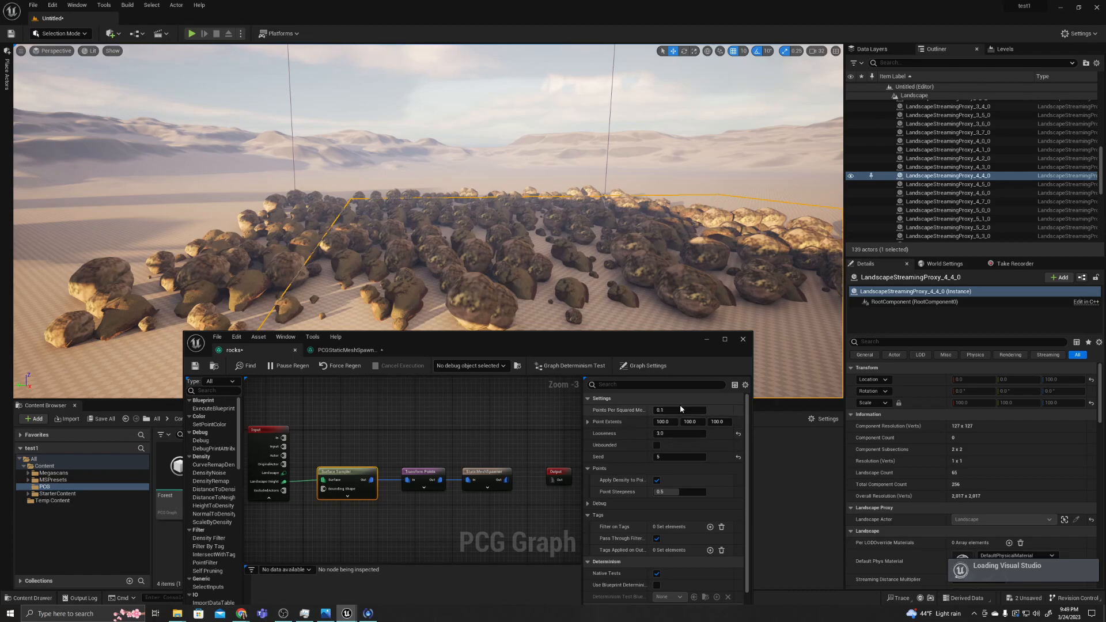
pyautogui.click(661, 434)
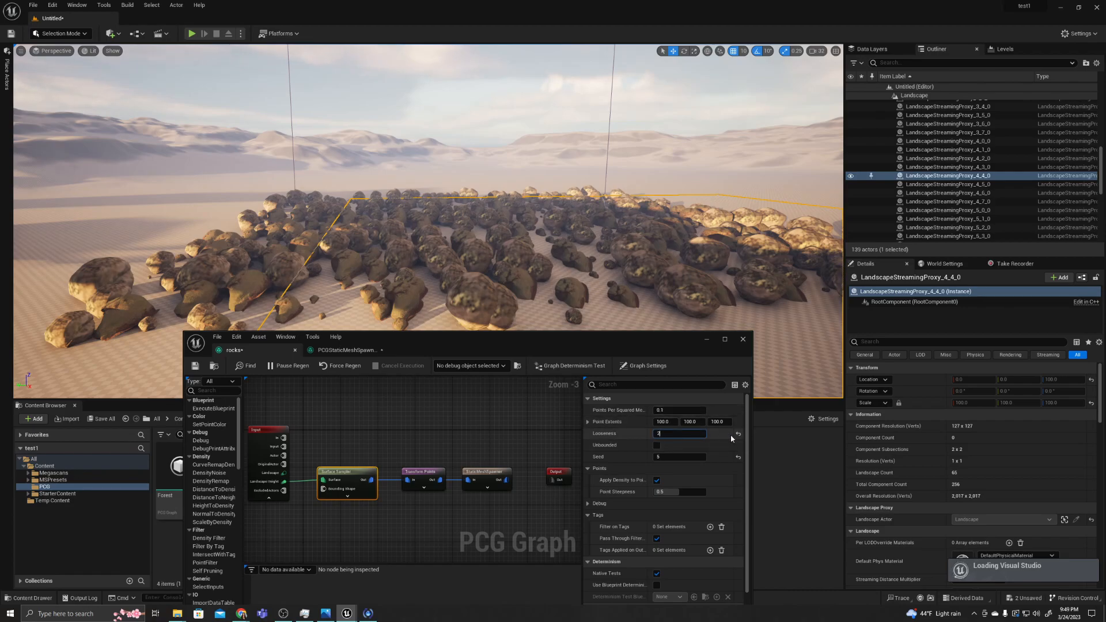
pyautogui.write('2')
pyautogui.press('Return')
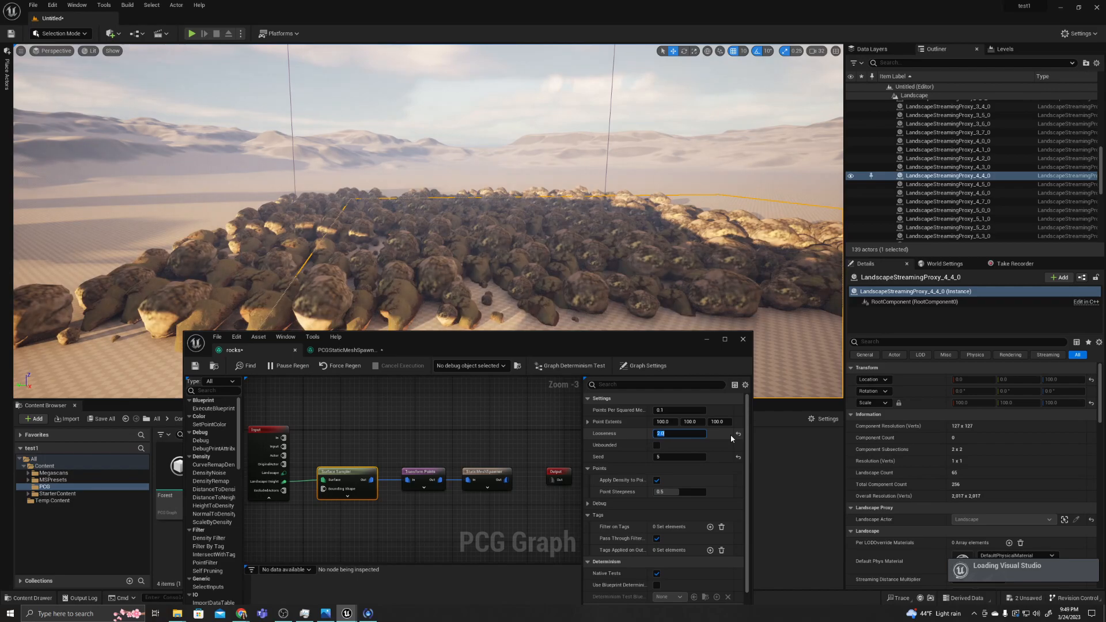
pyautogui.write('6')
pyautogui.press('Return')
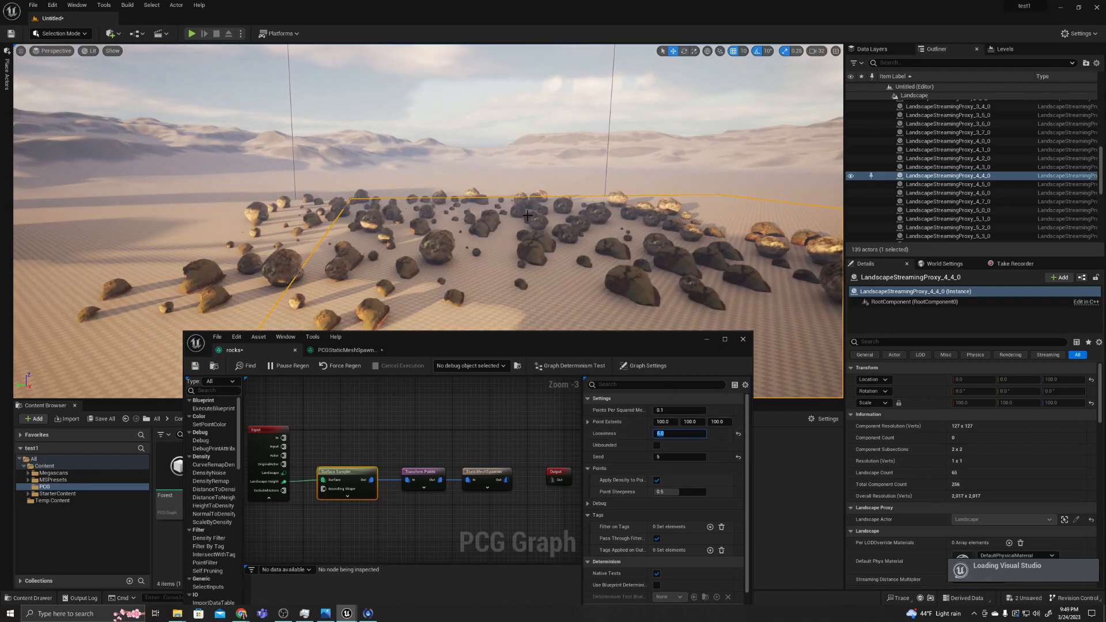
pyautogui.scroll(5, 565, 249)
pyautogui.scroll(10, 565, 249)
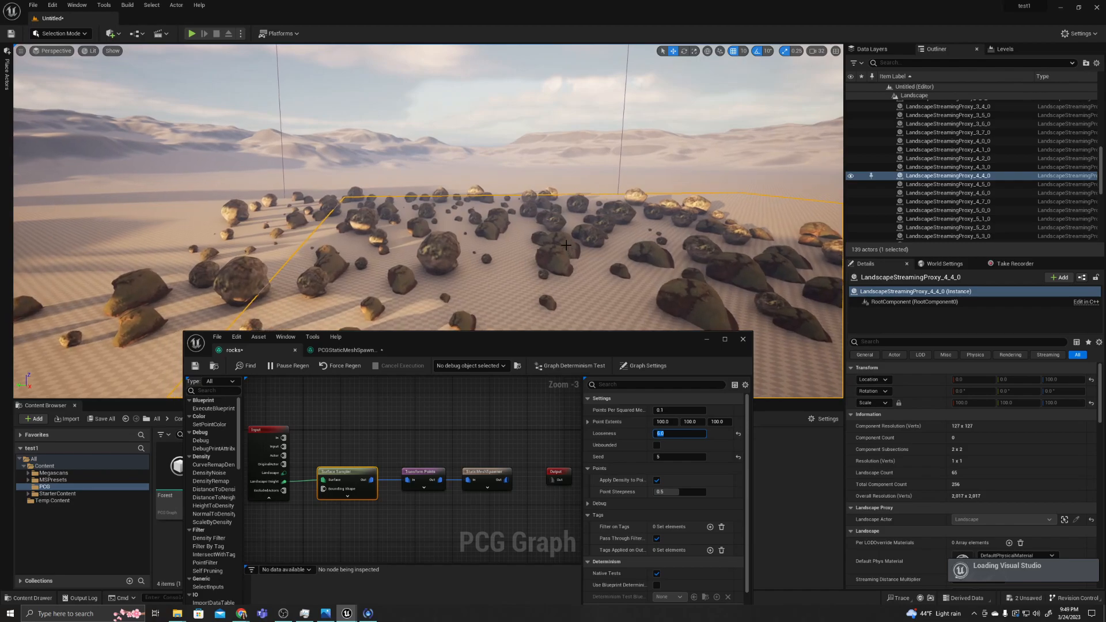
pyautogui.scroll(3, 567, 240)
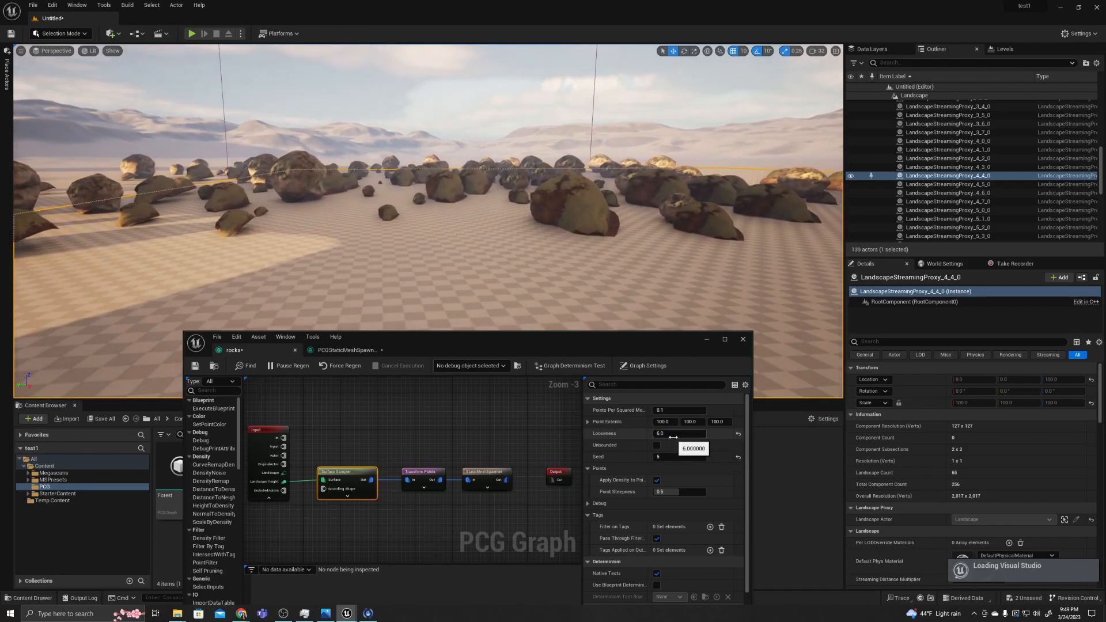
# - Set the Surface Sampler's Points Per Squared Meter to 0.5 and its Seed to 50, and inspect the resulting rock distribution
pyautogui.click(673, 437)
pyautogui.click(678, 410)
pyautogui.click(683, 409)
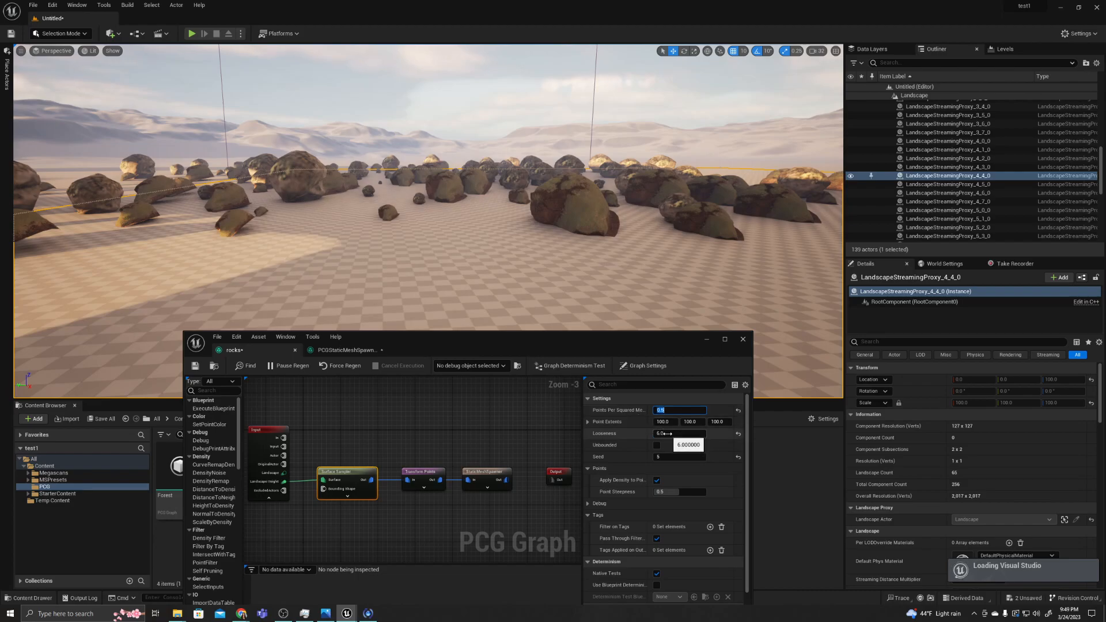
pyautogui.click(668, 456)
pyautogui.write('50')
pyautogui.press('Return')
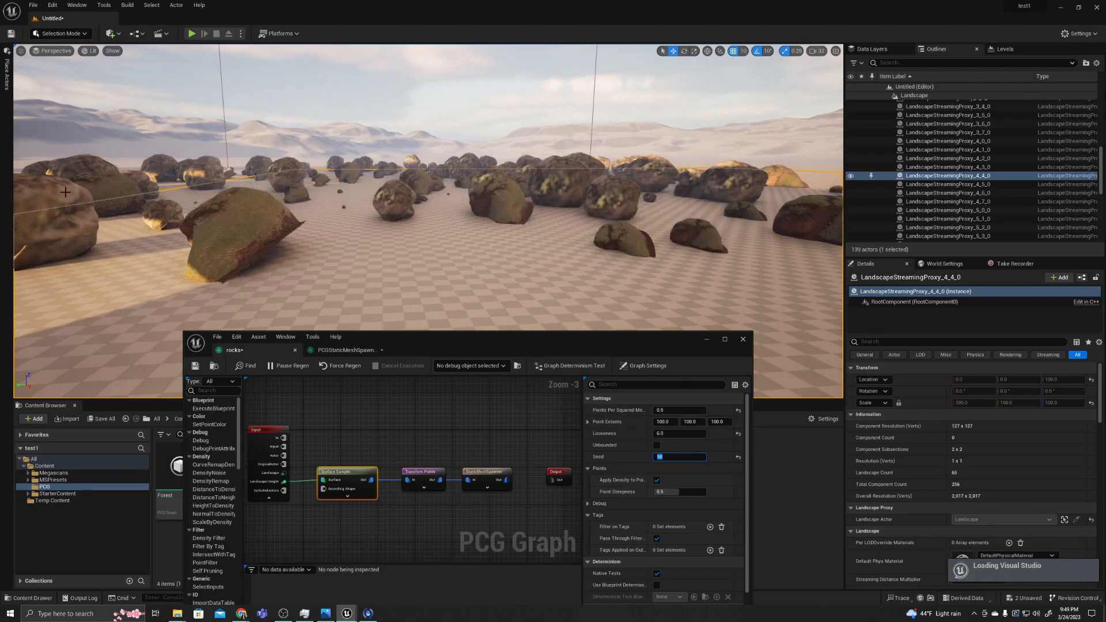
pyautogui.moveTo(425, 251); pyautogui.dragTo(564, 264, button='right')
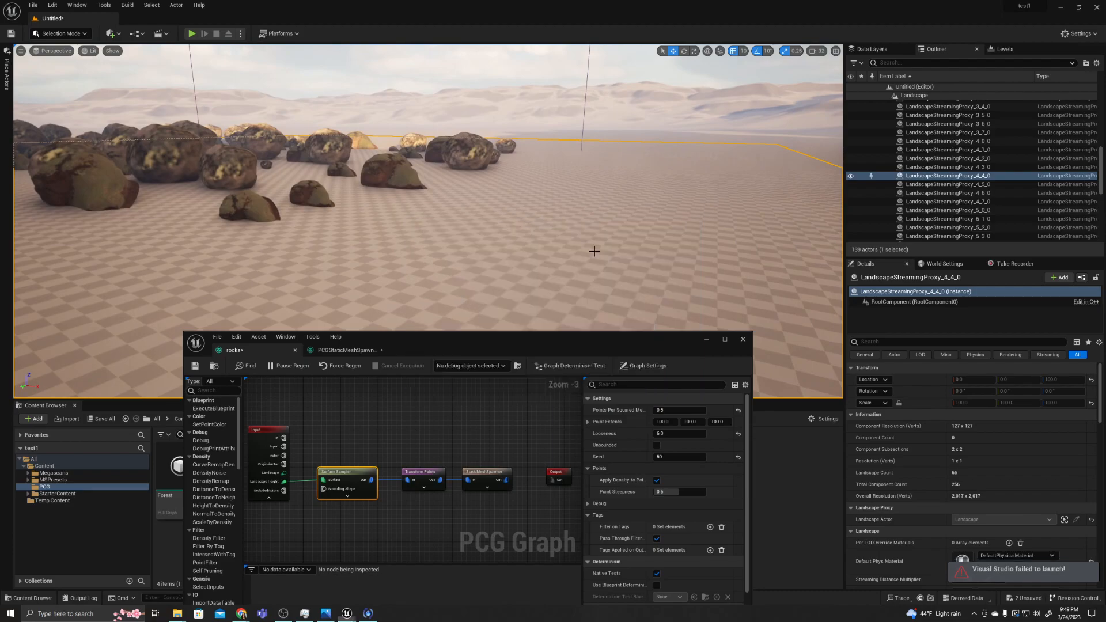
pyautogui.moveTo(660, 265); pyautogui.dragTo(602, 228, button='right')
pyautogui.press('w')
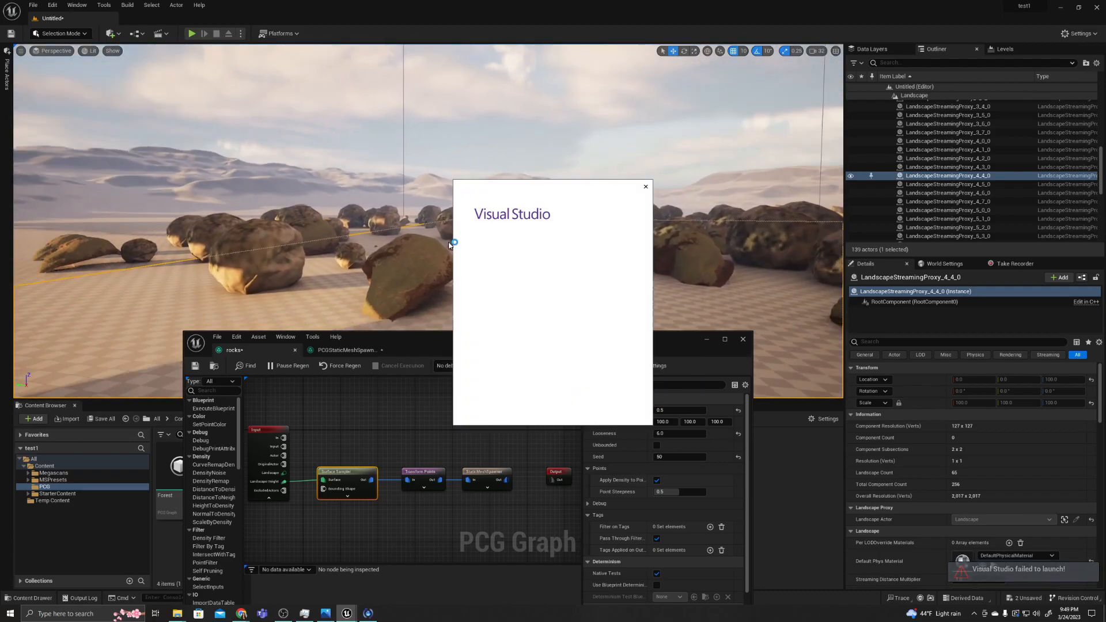
# - Dismiss the Visual Studio window and close the rocks graph editor
pyautogui.click(645, 187)
pyautogui.click(568, 338)
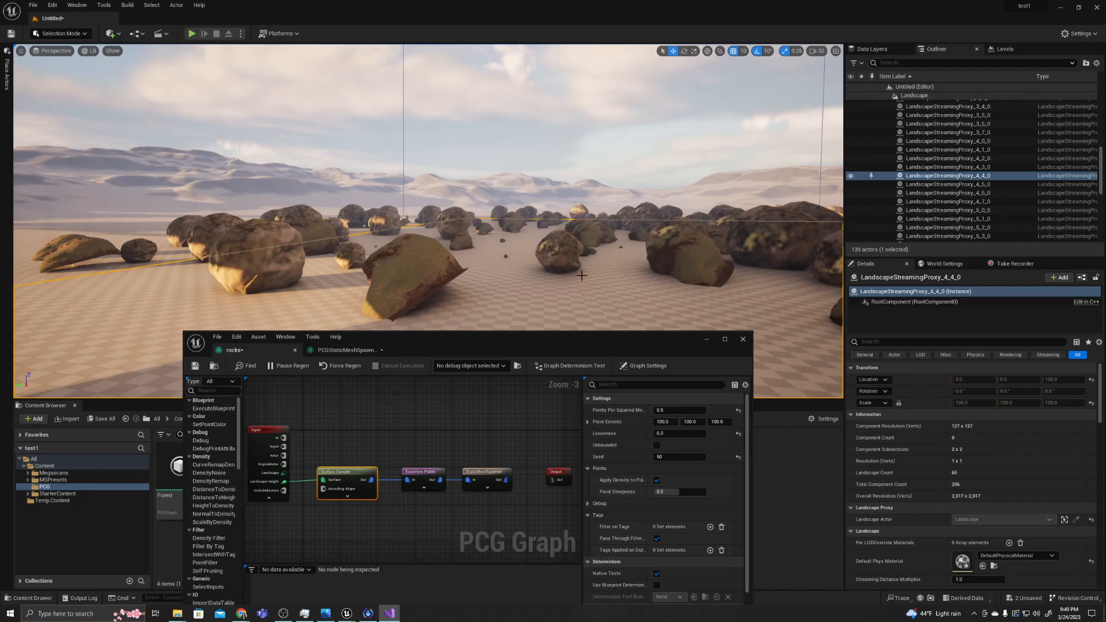
pyautogui.click(743, 339)
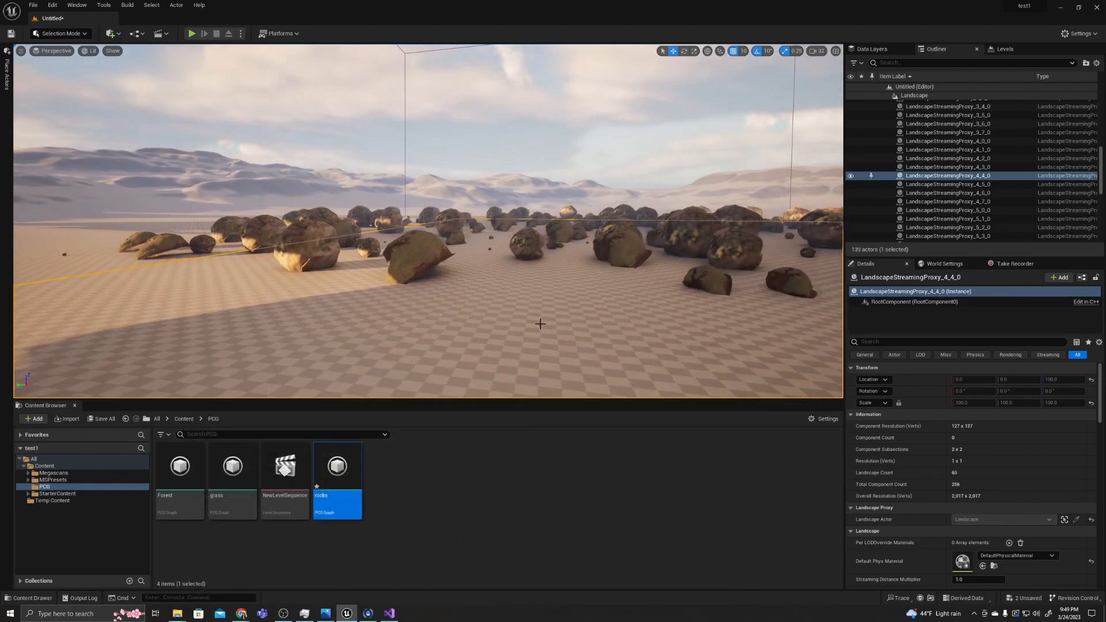
# - Select the rocks' PCGVolume and move it along the X axis across the landscape
pyautogui.moveTo(545, 339); pyautogui.dragTo(544, 322, button='middle')
pyautogui.scroll(-1, 543, 363)
pyautogui.moveTo(513, 356); pyautogui.dragTo(505, 388, button='middle')
pyautogui.scroll(-4, 504, 346)
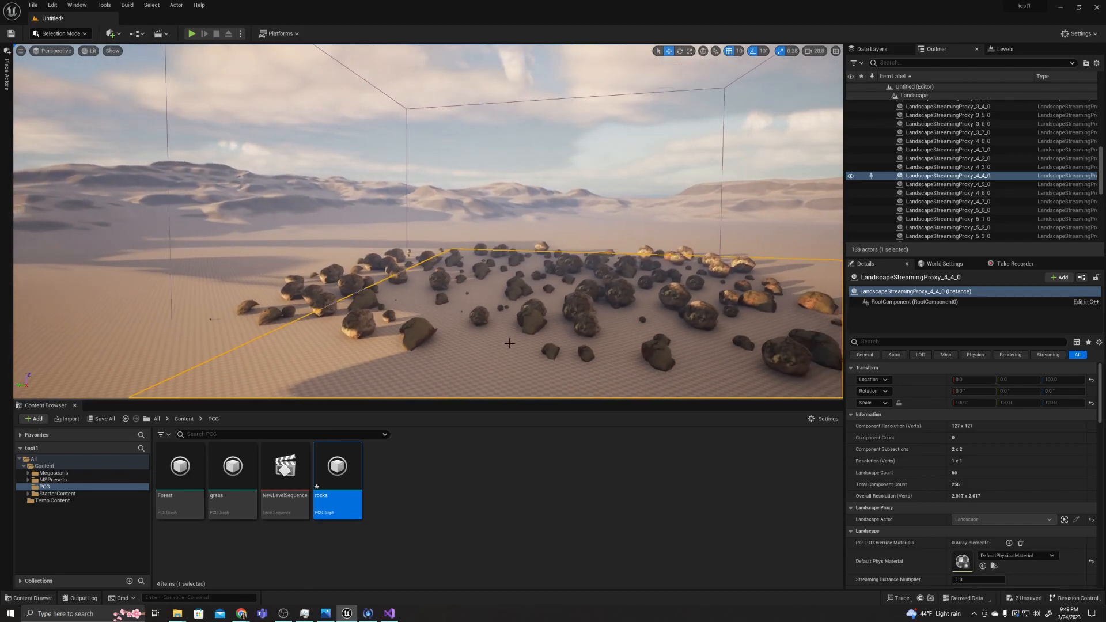
pyautogui.scroll(-5, 505, 346)
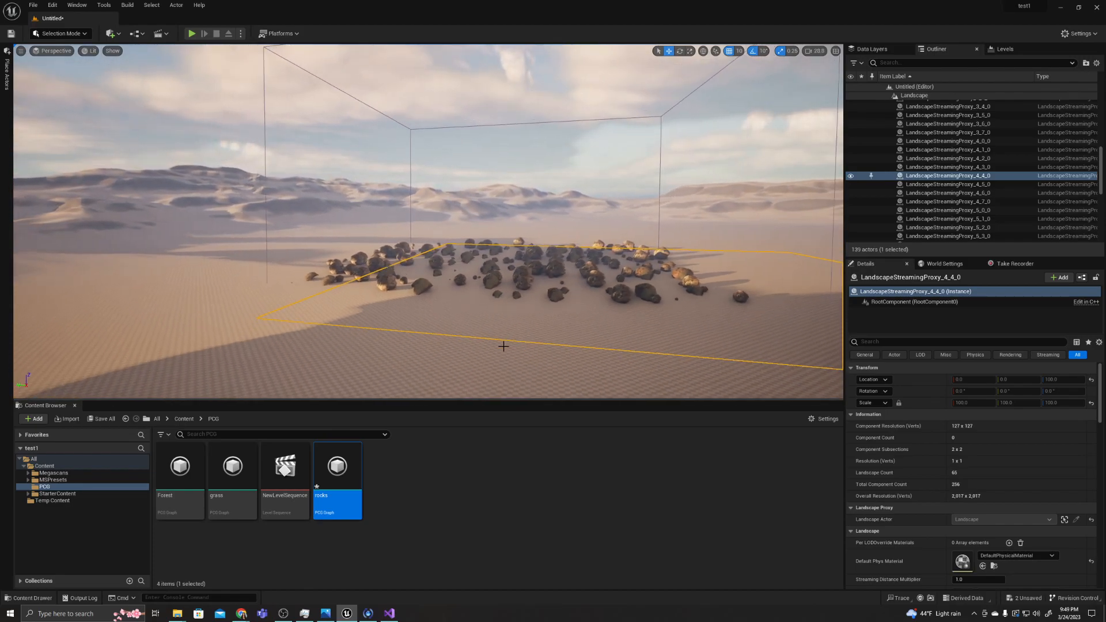
pyautogui.scroll(-6, 503, 346)
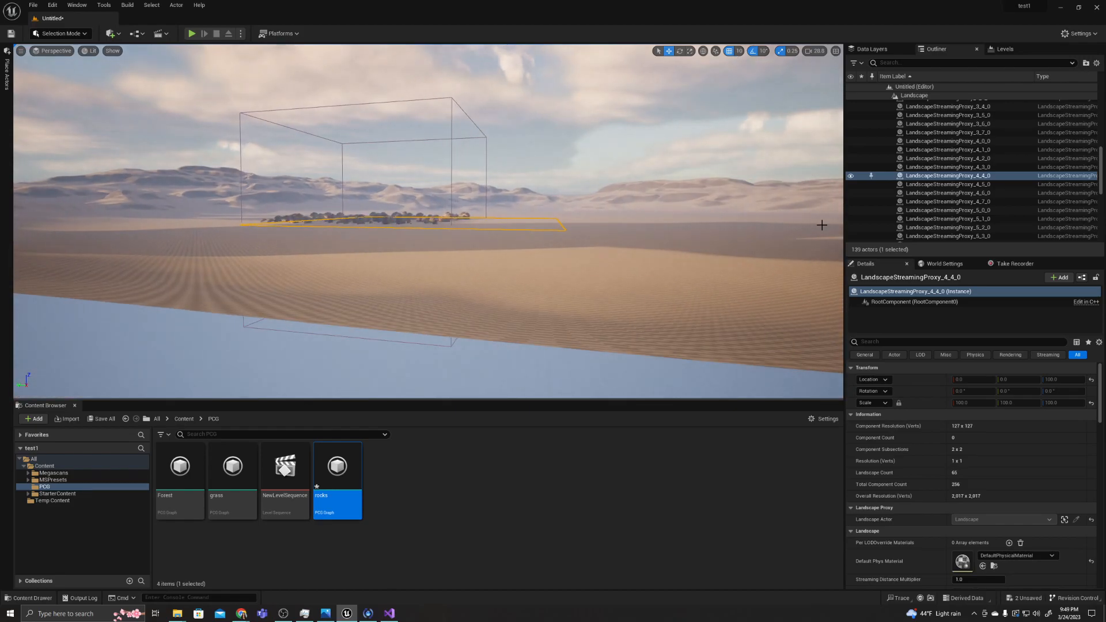
pyautogui.scroll(10, 994, 201)
pyautogui.click(888, 112)
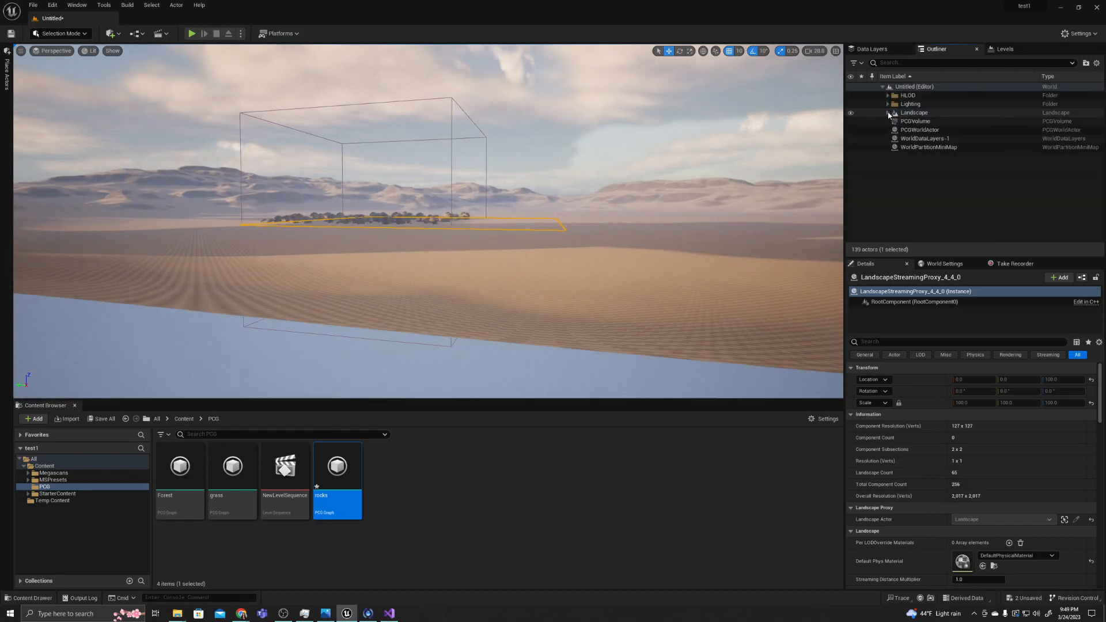
pyautogui.click(921, 121)
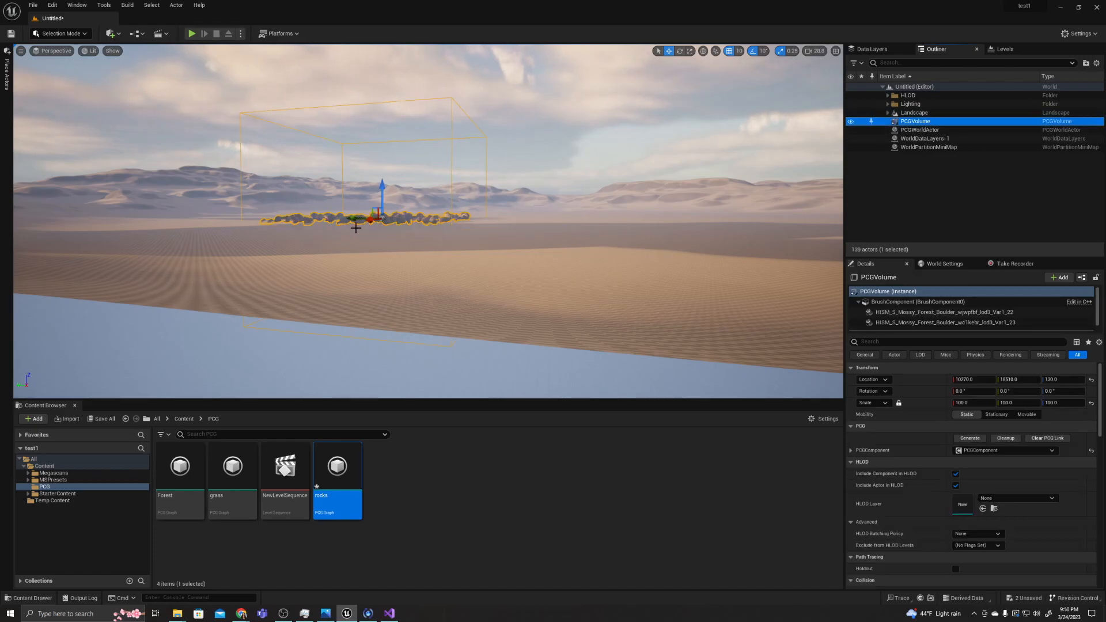
pyautogui.moveTo(367, 222)
pyautogui.mouseDown()
pyautogui.moveTo(284, 252)
pyautogui.moveTo(424, 210)
pyautogui.moveTo(422, 222)
pyautogui.moveTo(301, 225)
pyautogui.mouseUp()
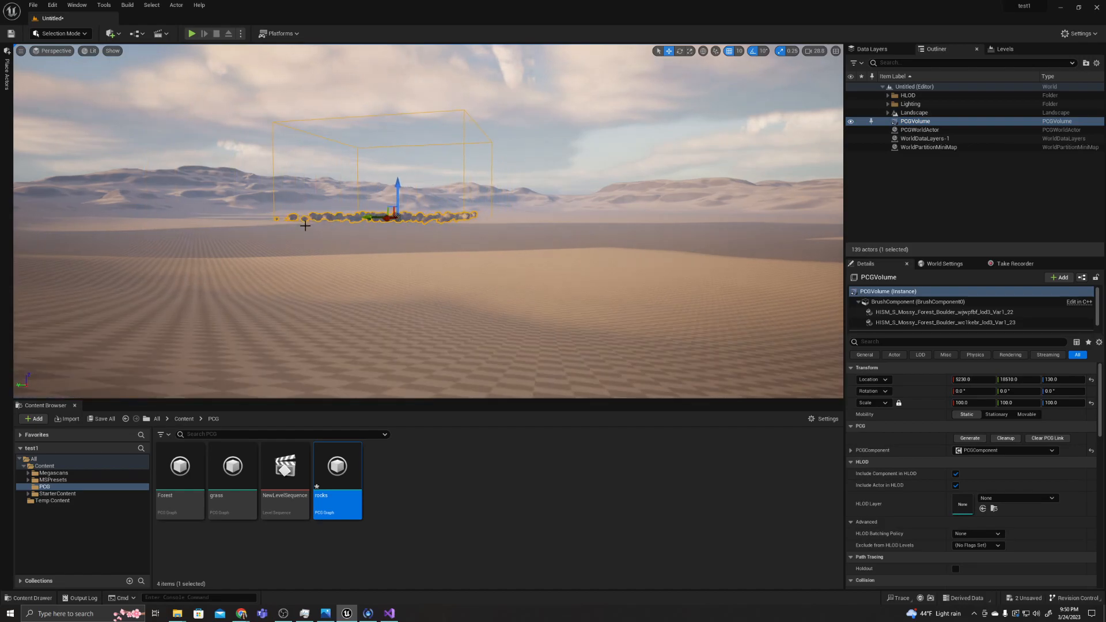
pyautogui.scroll(6, 308, 228)
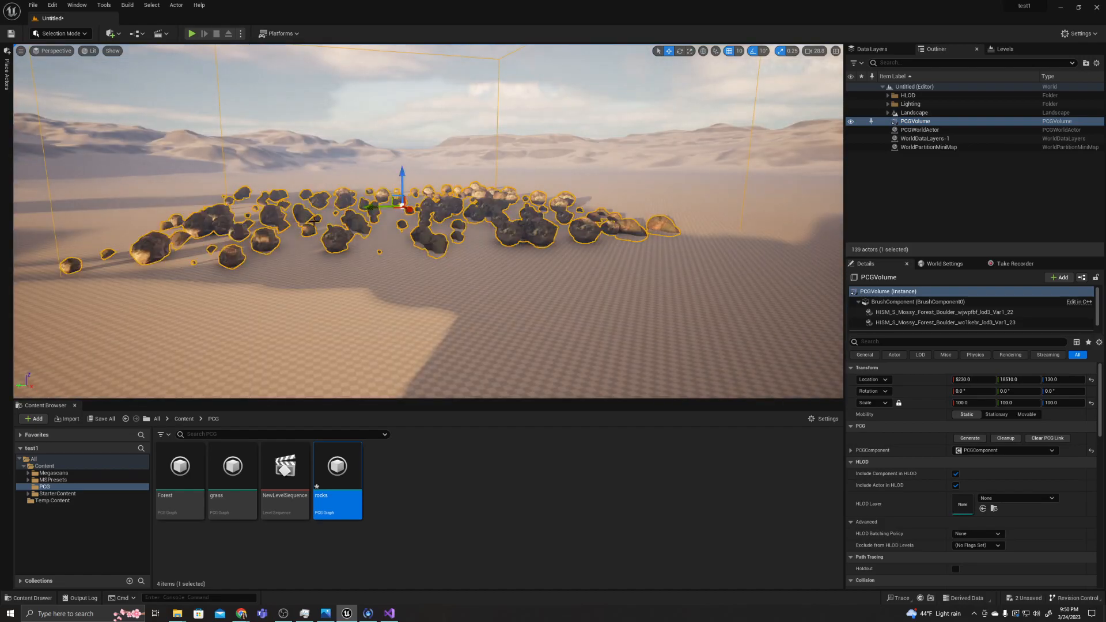
pyautogui.click(325, 336)
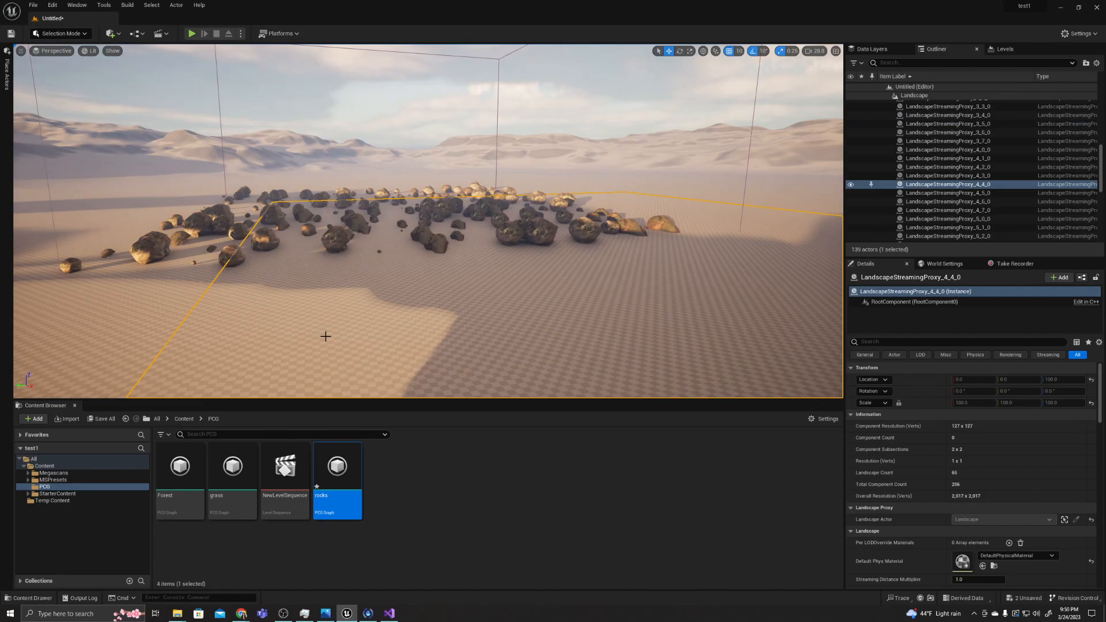
# - Add a second PCG volume among the rocks on the landscape and set its scale to 20 on all axes
pyautogui.scroll(-5, 326, 336)
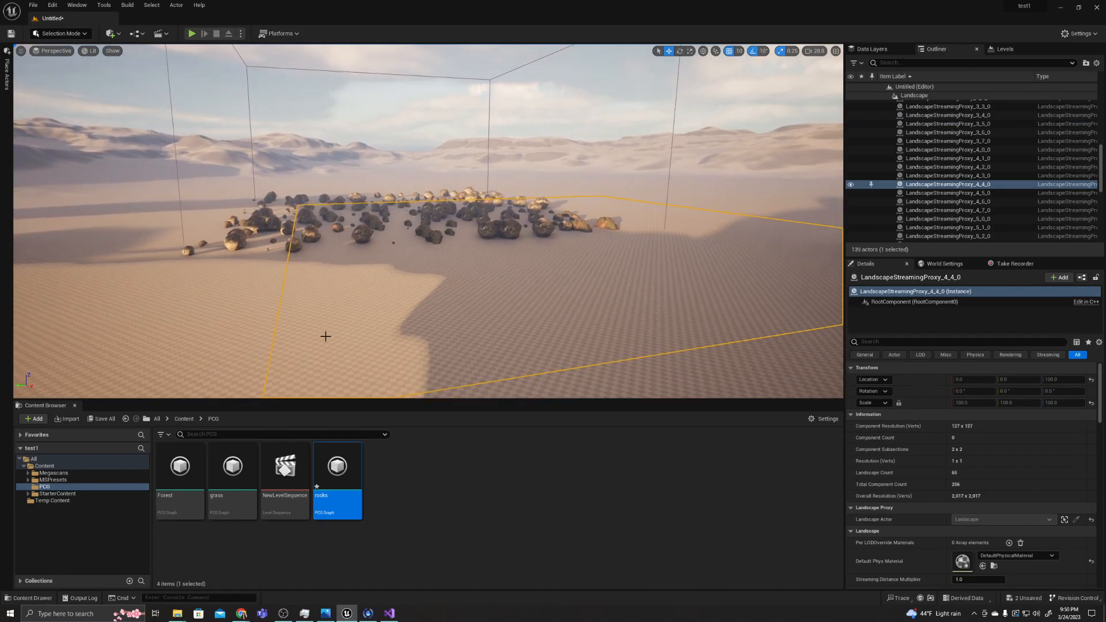
pyautogui.click(7, 75)
pyautogui.moveTo(71, 75); pyautogui.dragTo(483, 239)
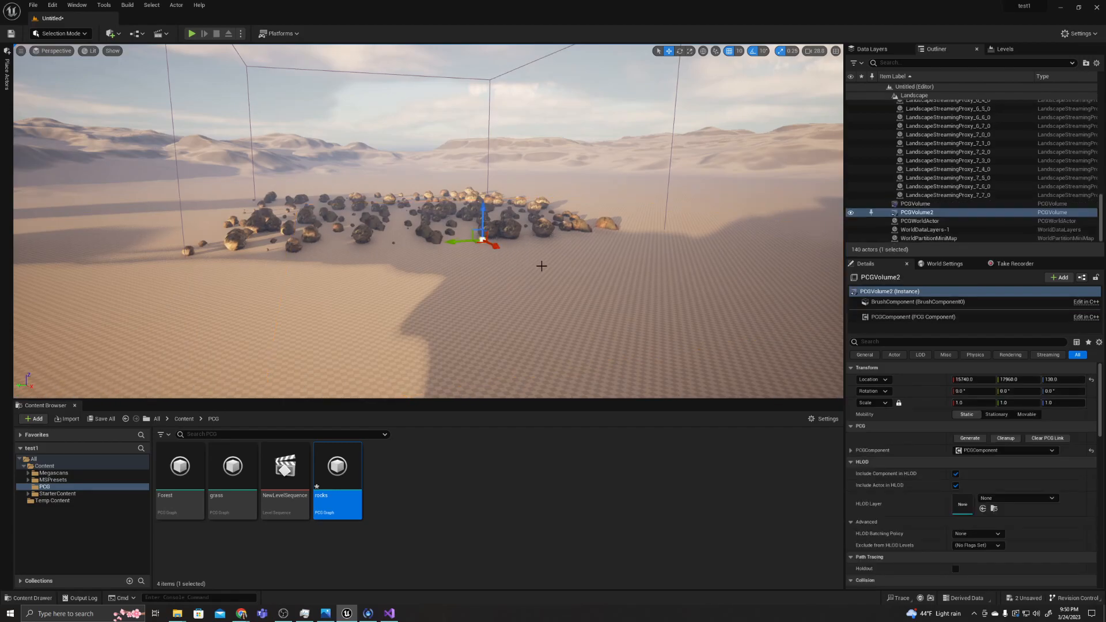
pyautogui.click(975, 405)
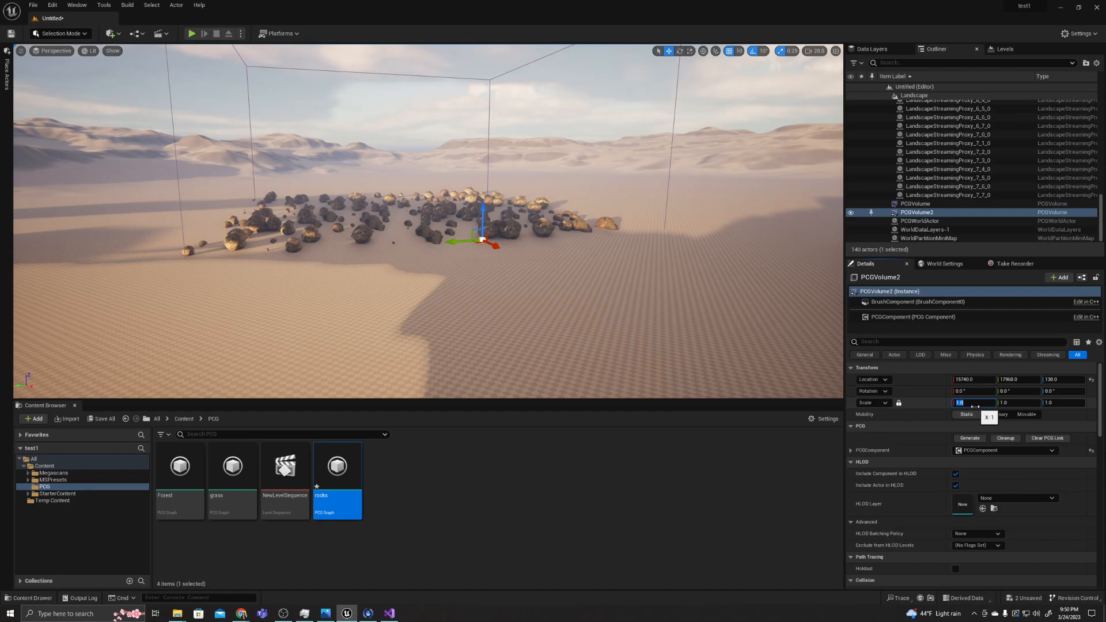
pyautogui.press('Return')
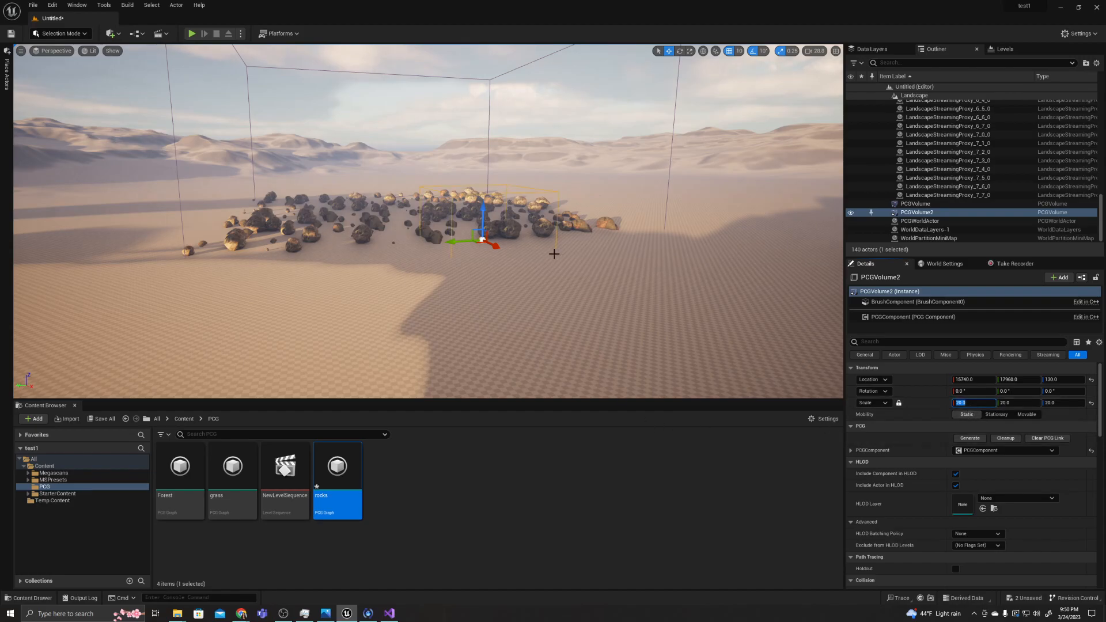
pyautogui.moveTo(496, 247); pyautogui.dragTo(550, 272)
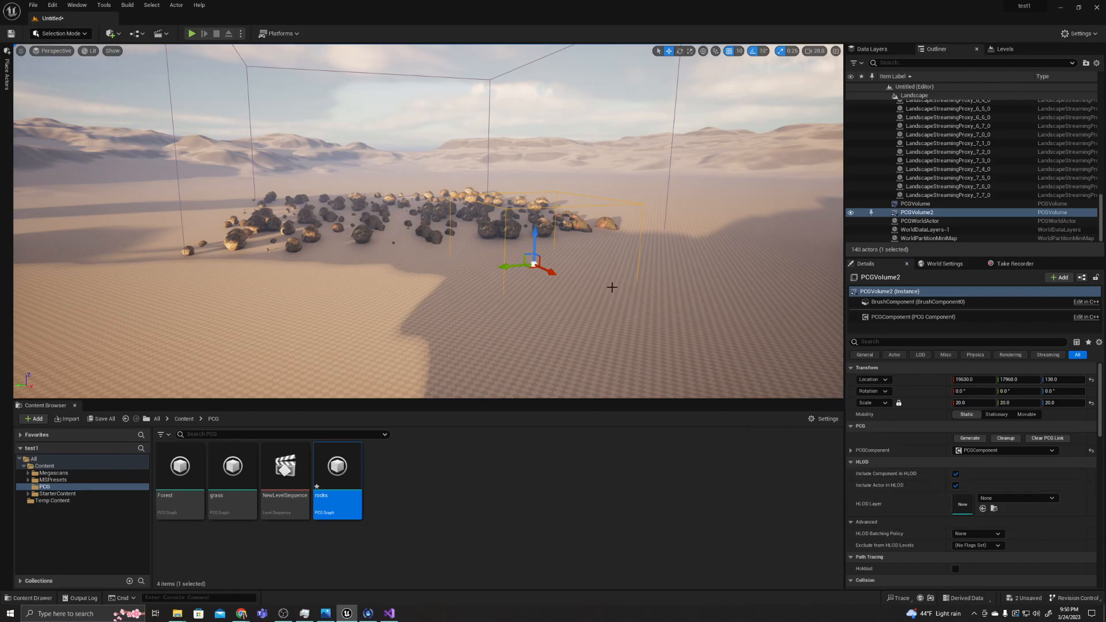
pyautogui.moveTo(551, 272); pyautogui.dragTo(499, 247)
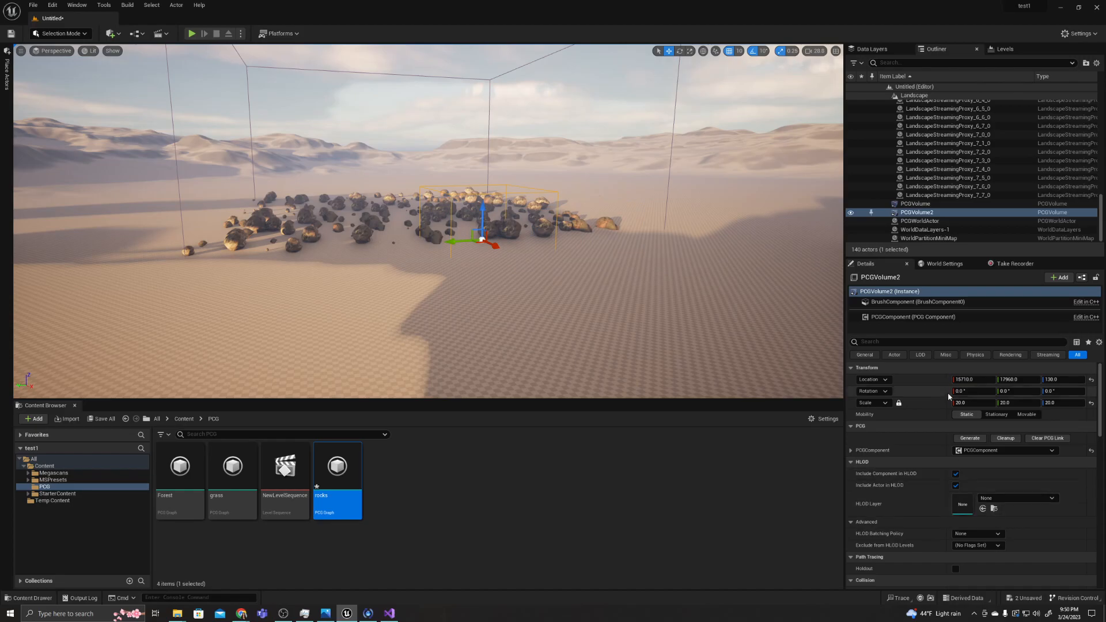
# - Assign the Forest graph to the second PCG volume's PCG component and generate it
pyautogui.click(932, 319)
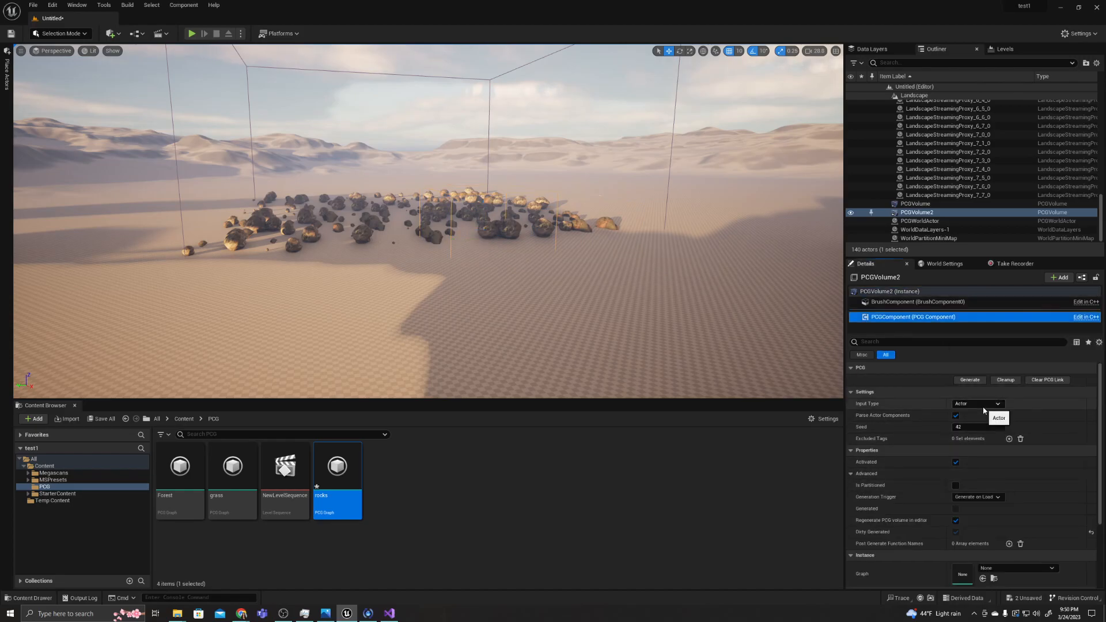
pyautogui.click(1016, 567)
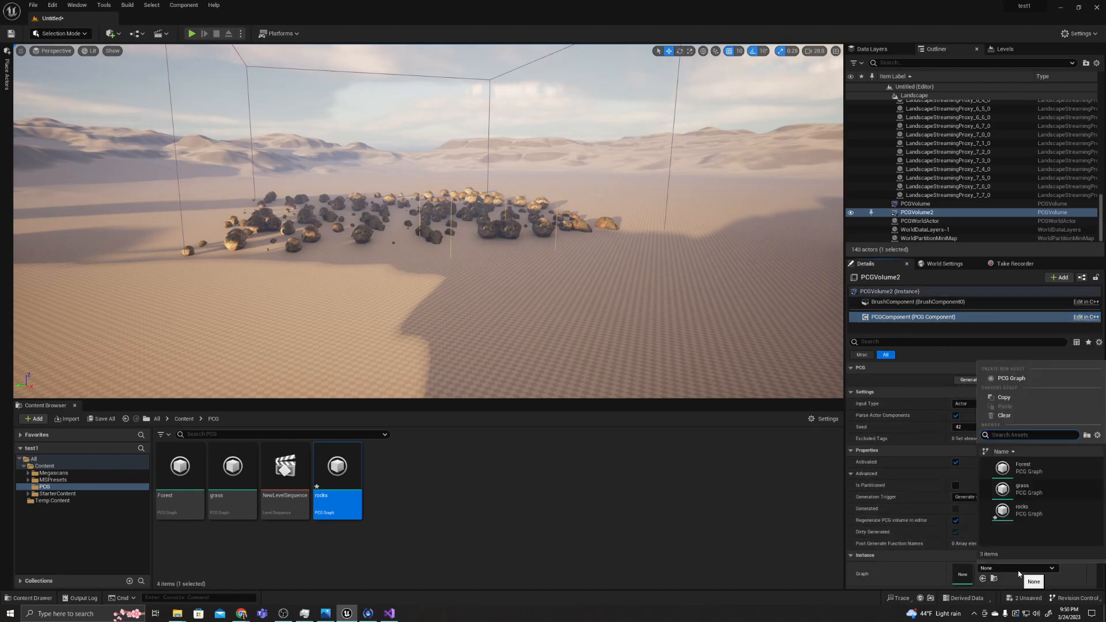
pyautogui.click(1024, 466)
pyautogui.scroll(-2, 997, 519)
pyautogui.scroll(2, 998, 519)
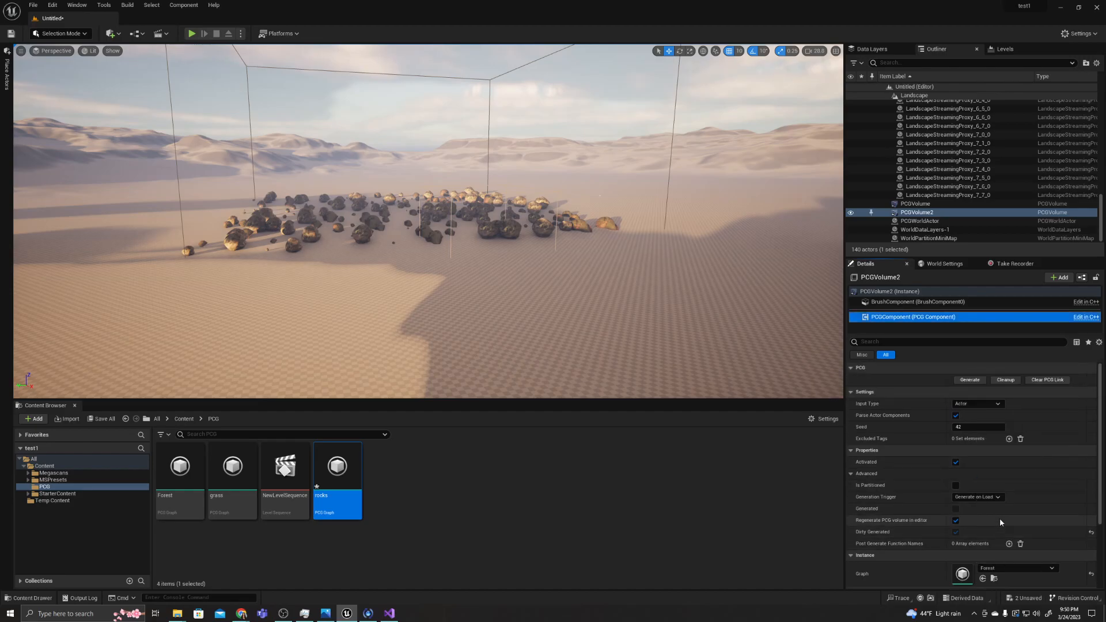
pyautogui.click(973, 382)
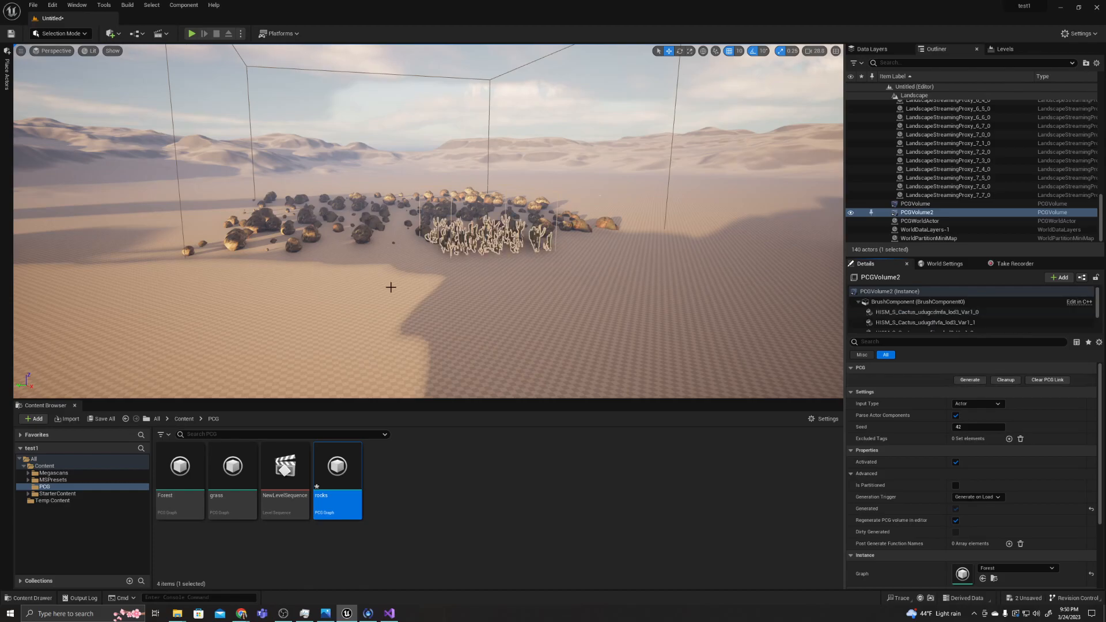
# - Examine the generated cacti up close and how they overlap with the surrounding rocks
pyautogui.click(429, 248)
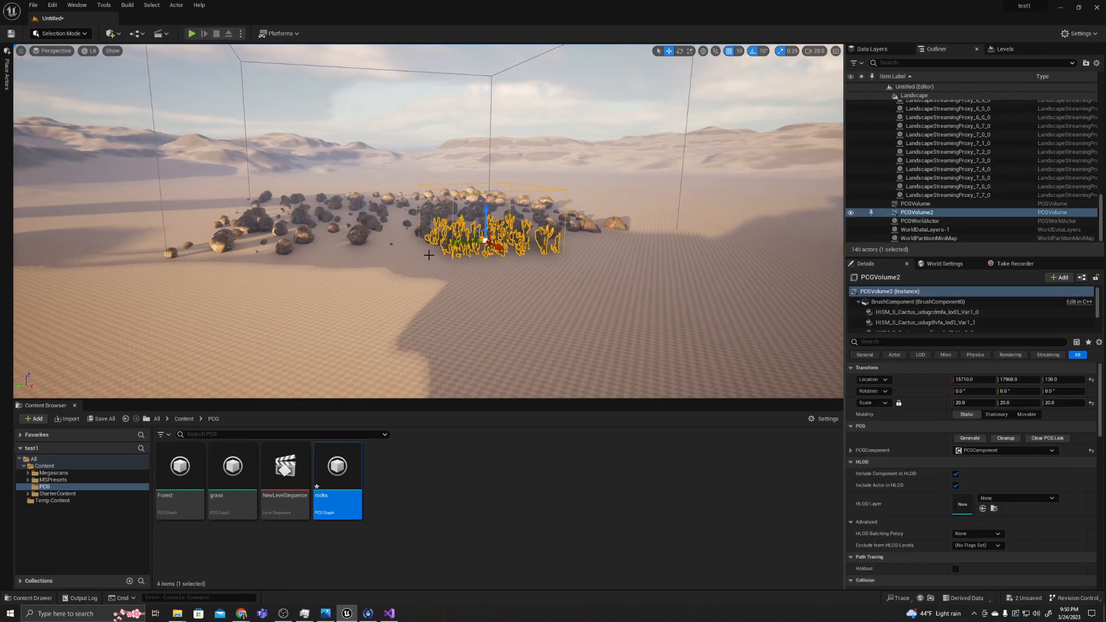
pyautogui.scroll(7, 429, 249)
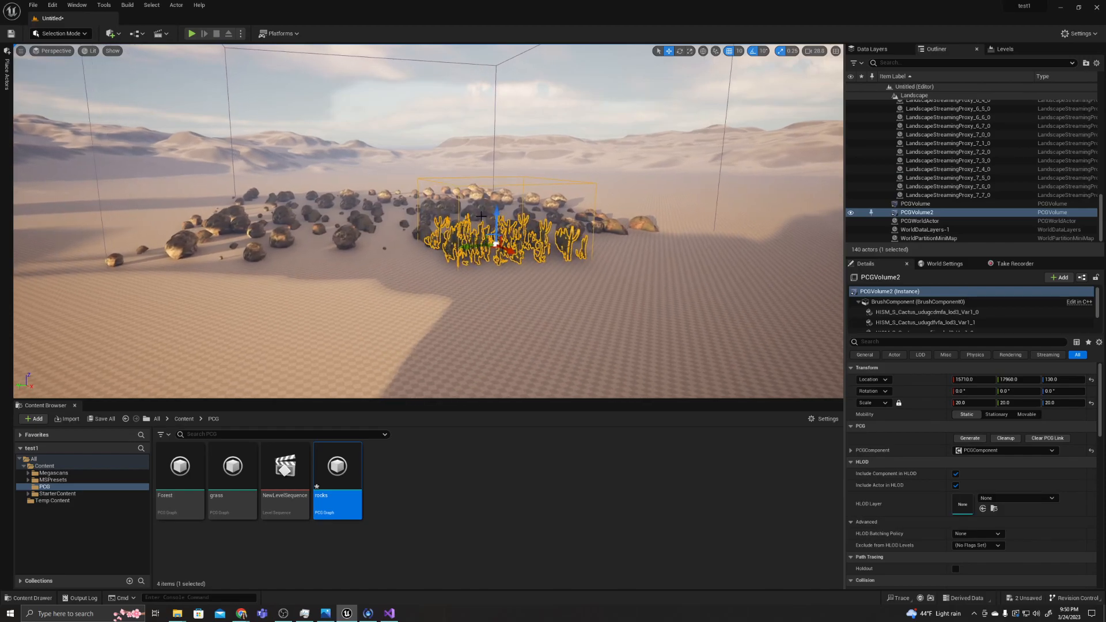
pyautogui.scroll(6, 485, 213)
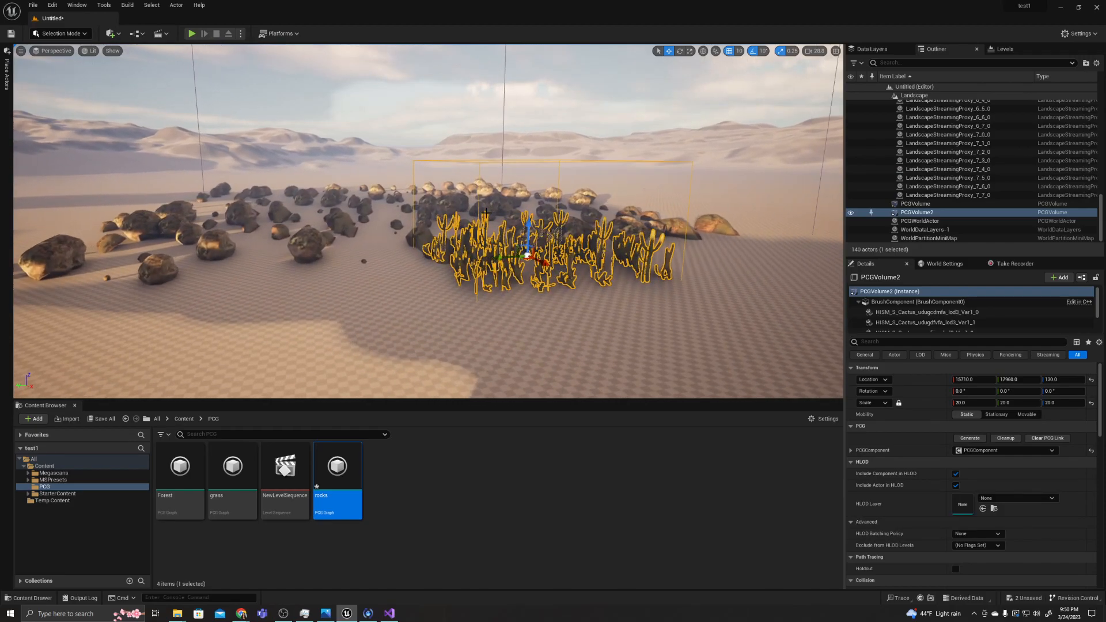
pyautogui.scroll(8, 486, 213)
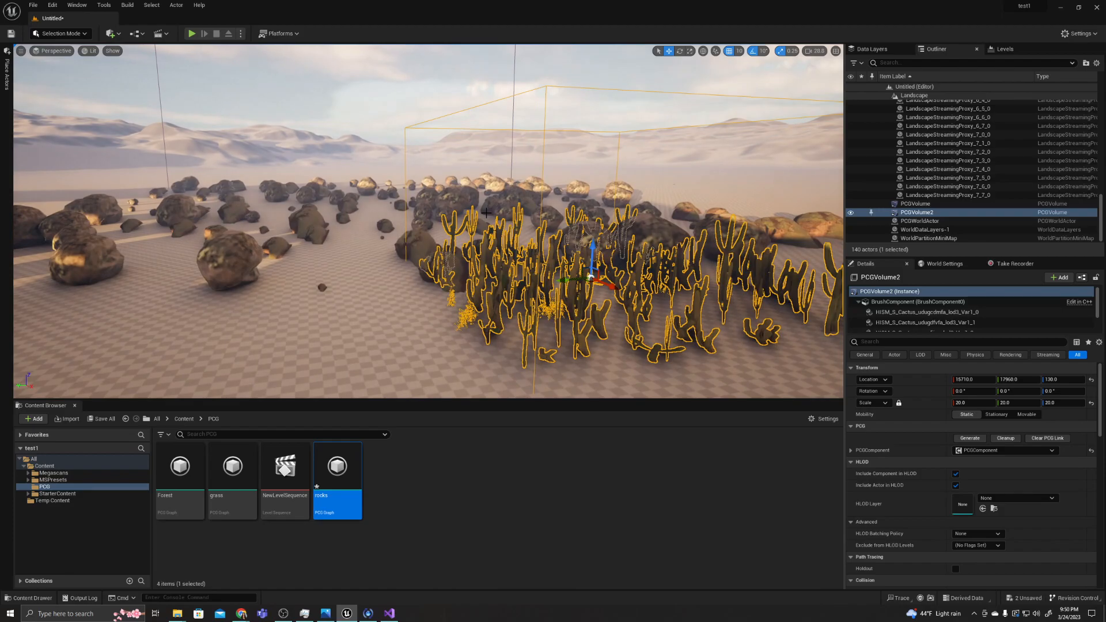
pyautogui.click(356, 294)
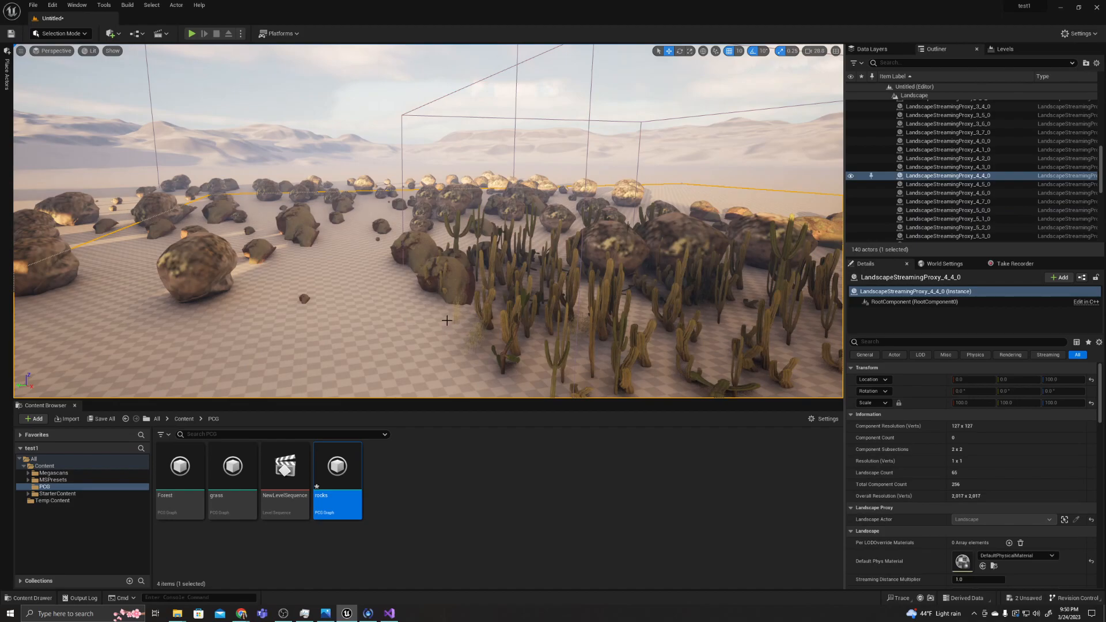
pyautogui.click(503, 312)
pyautogui.click(382, 349)
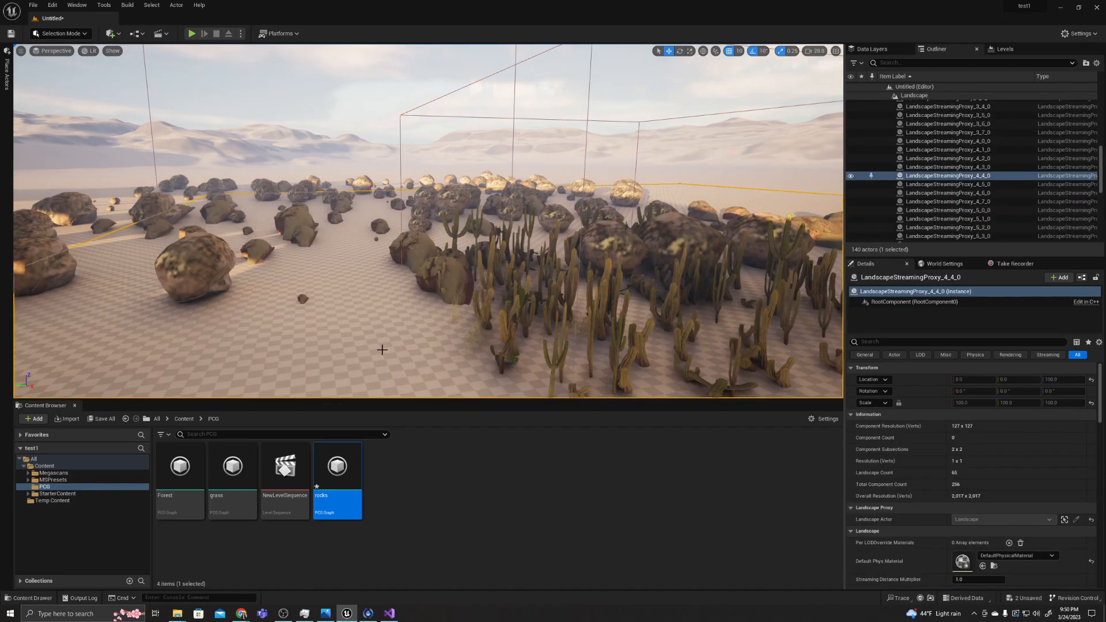
pyautogui.scroll(-3, 383, 349)
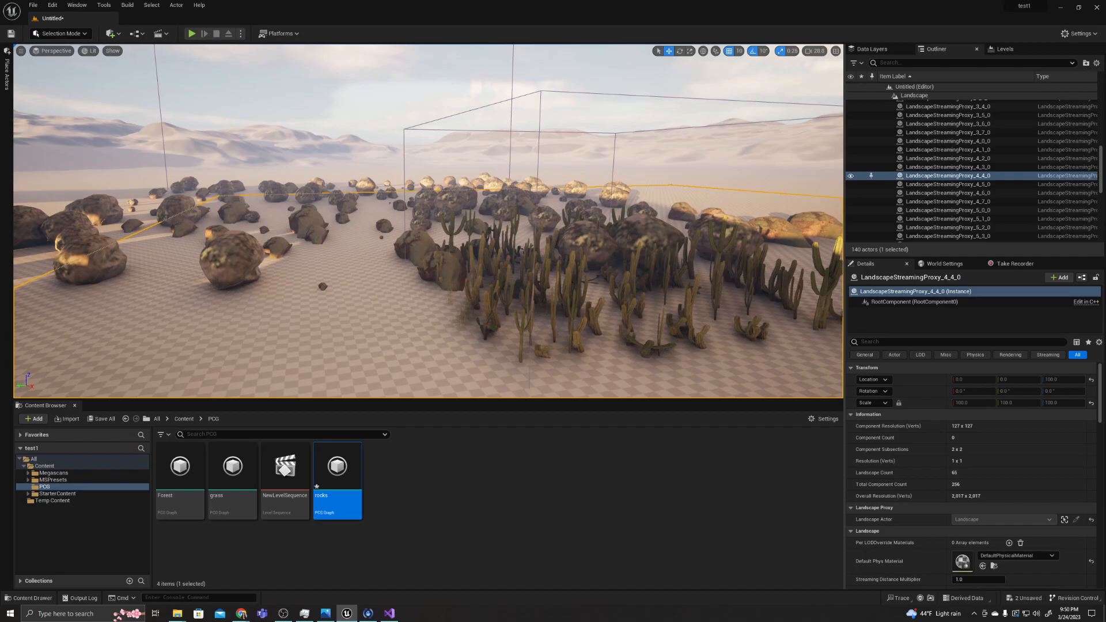
pyautogui.scroll(-2, 426, 326)
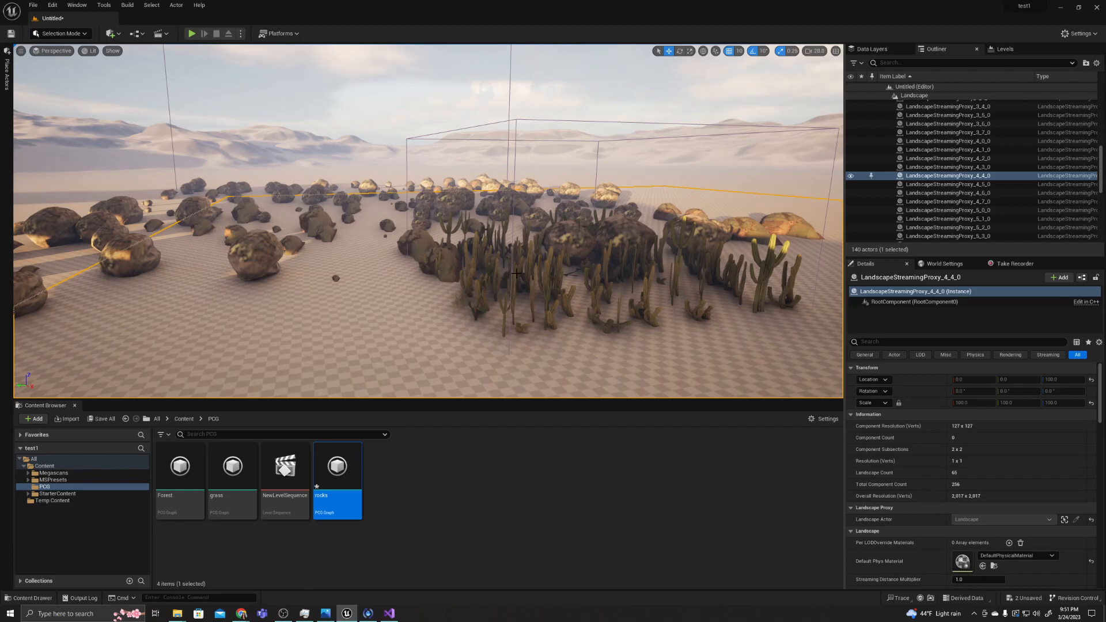
# - Move the cactus PCG volume toward the near edge of the rock field and deselect it
pyautogui.click(568, 291)
pyautogui.moveTo(541, 271); pyautogui.dragTo(496, 284)
pyautogui.scroll(1, 714, 293)
pyautogui.scroll(-4, 526, 305)
pyautogui.scroll(-2, 527, 305)
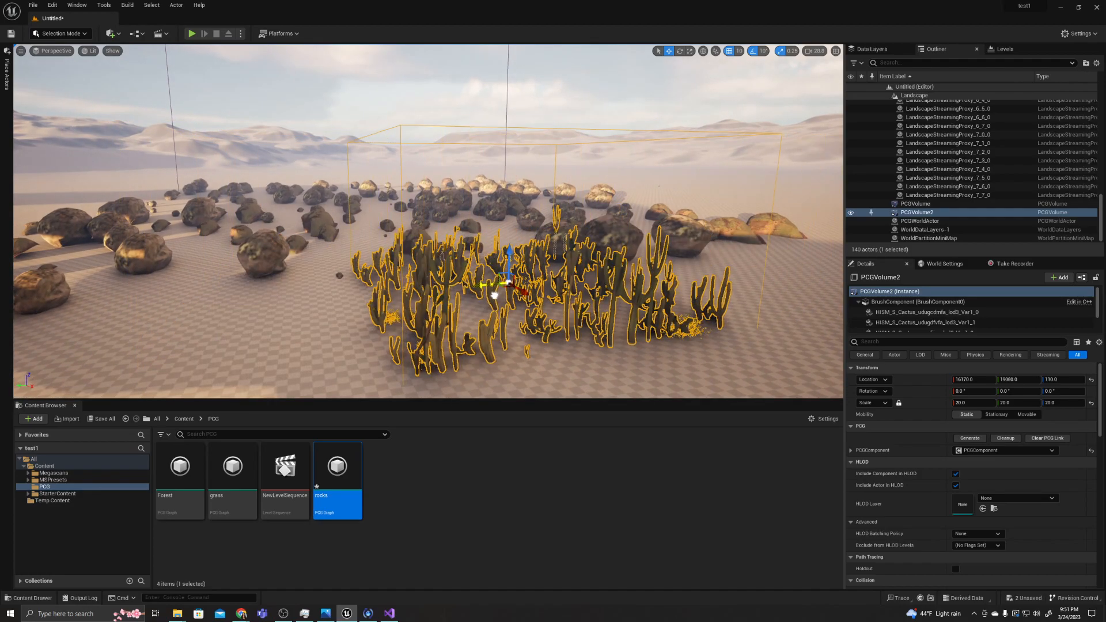
pyautogui.click(304, 322)
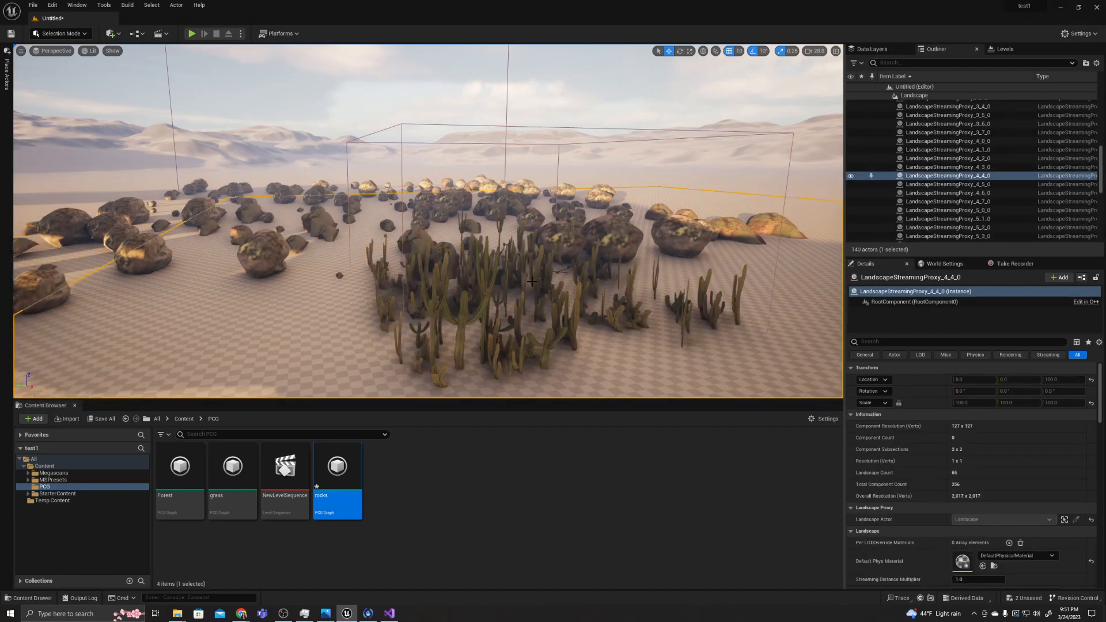